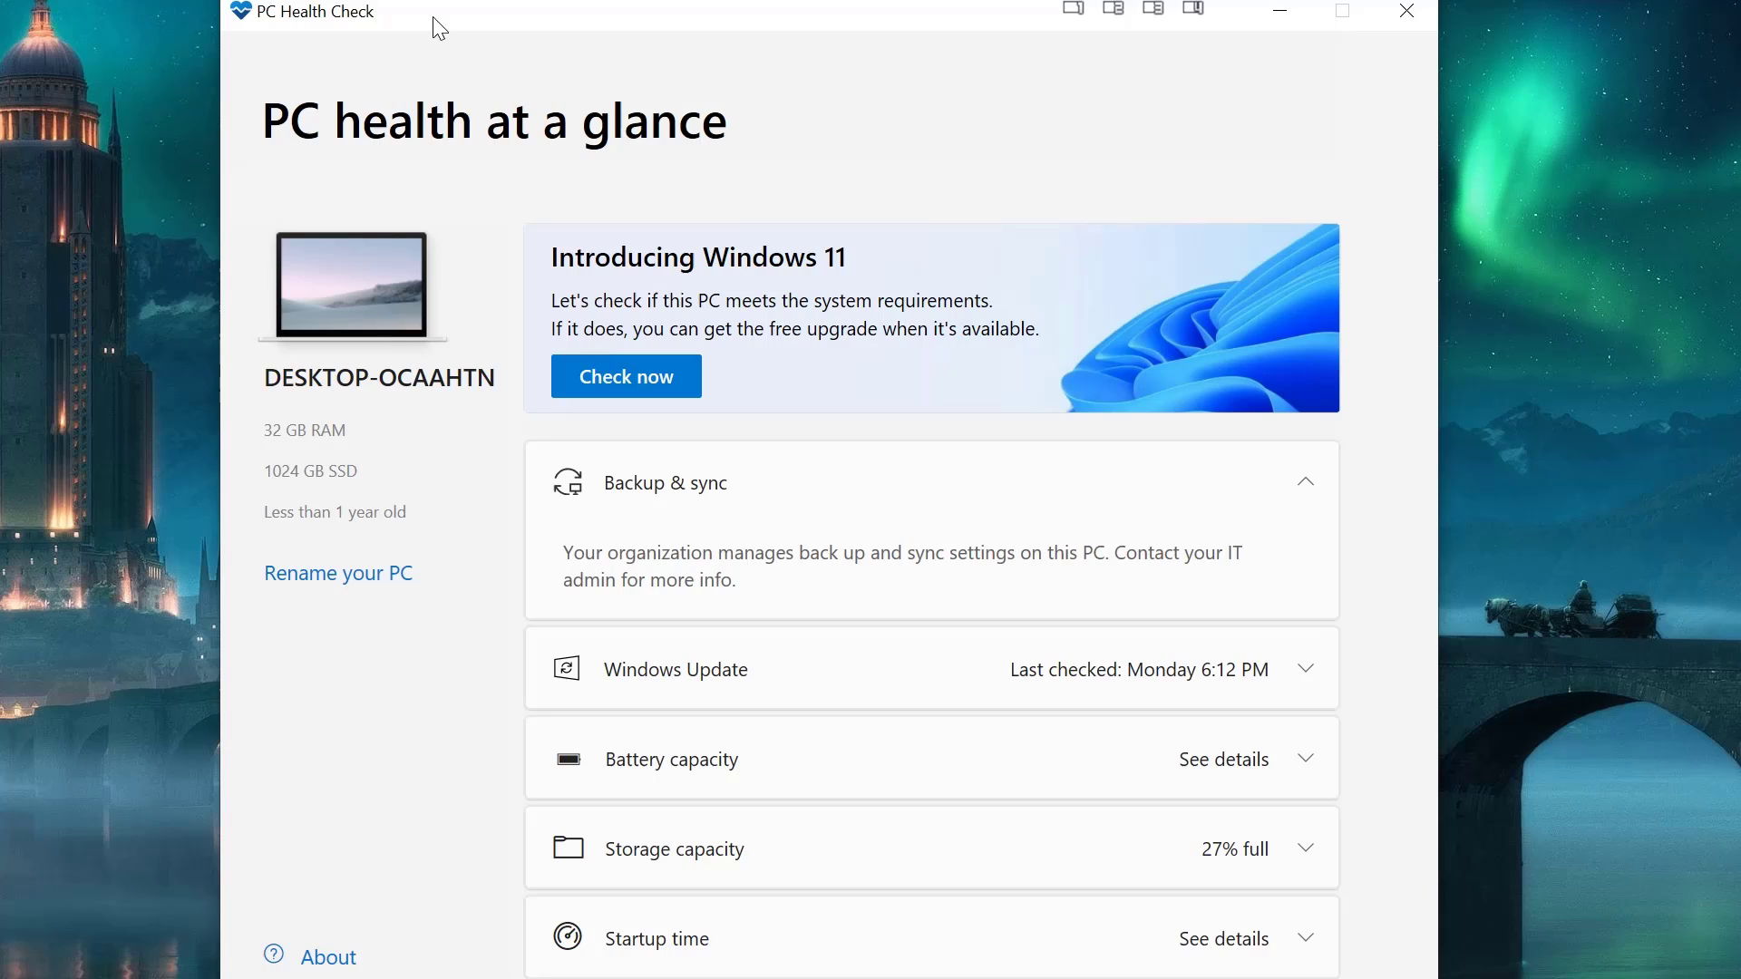
# Step: Run the Windows 11 compatibility check and expand all results, highlighting the TPM entry
pyautogui.click(661, 392)
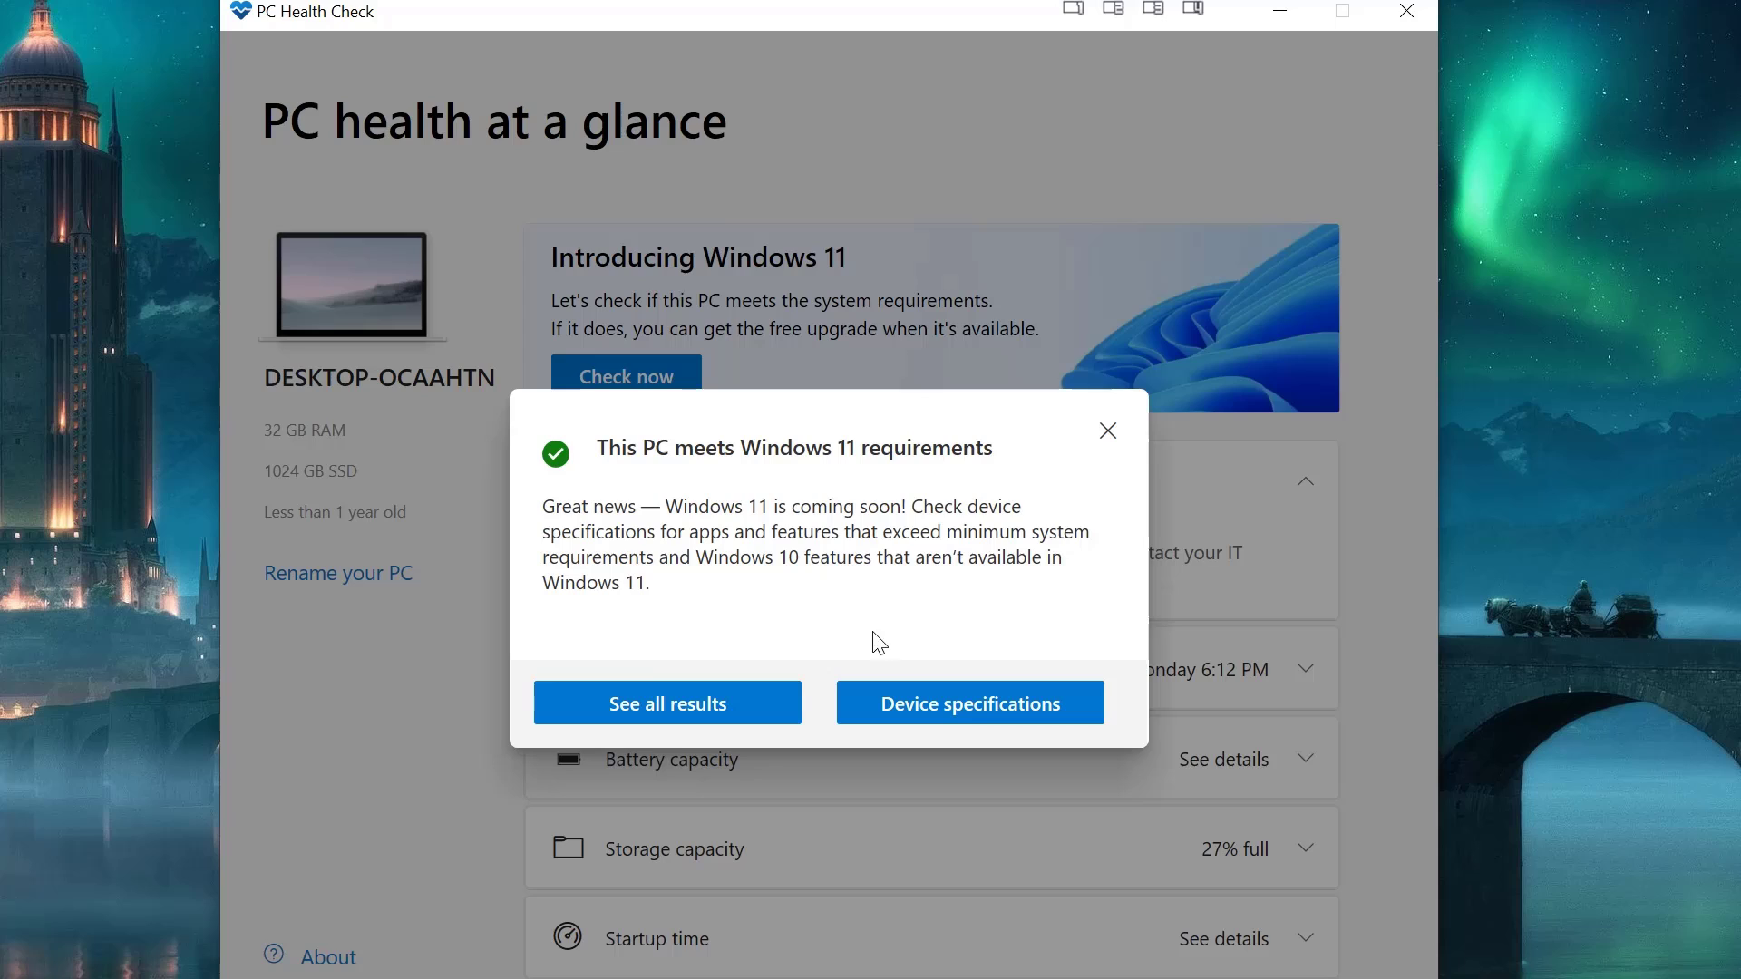
pyautogui.click(693, 716)
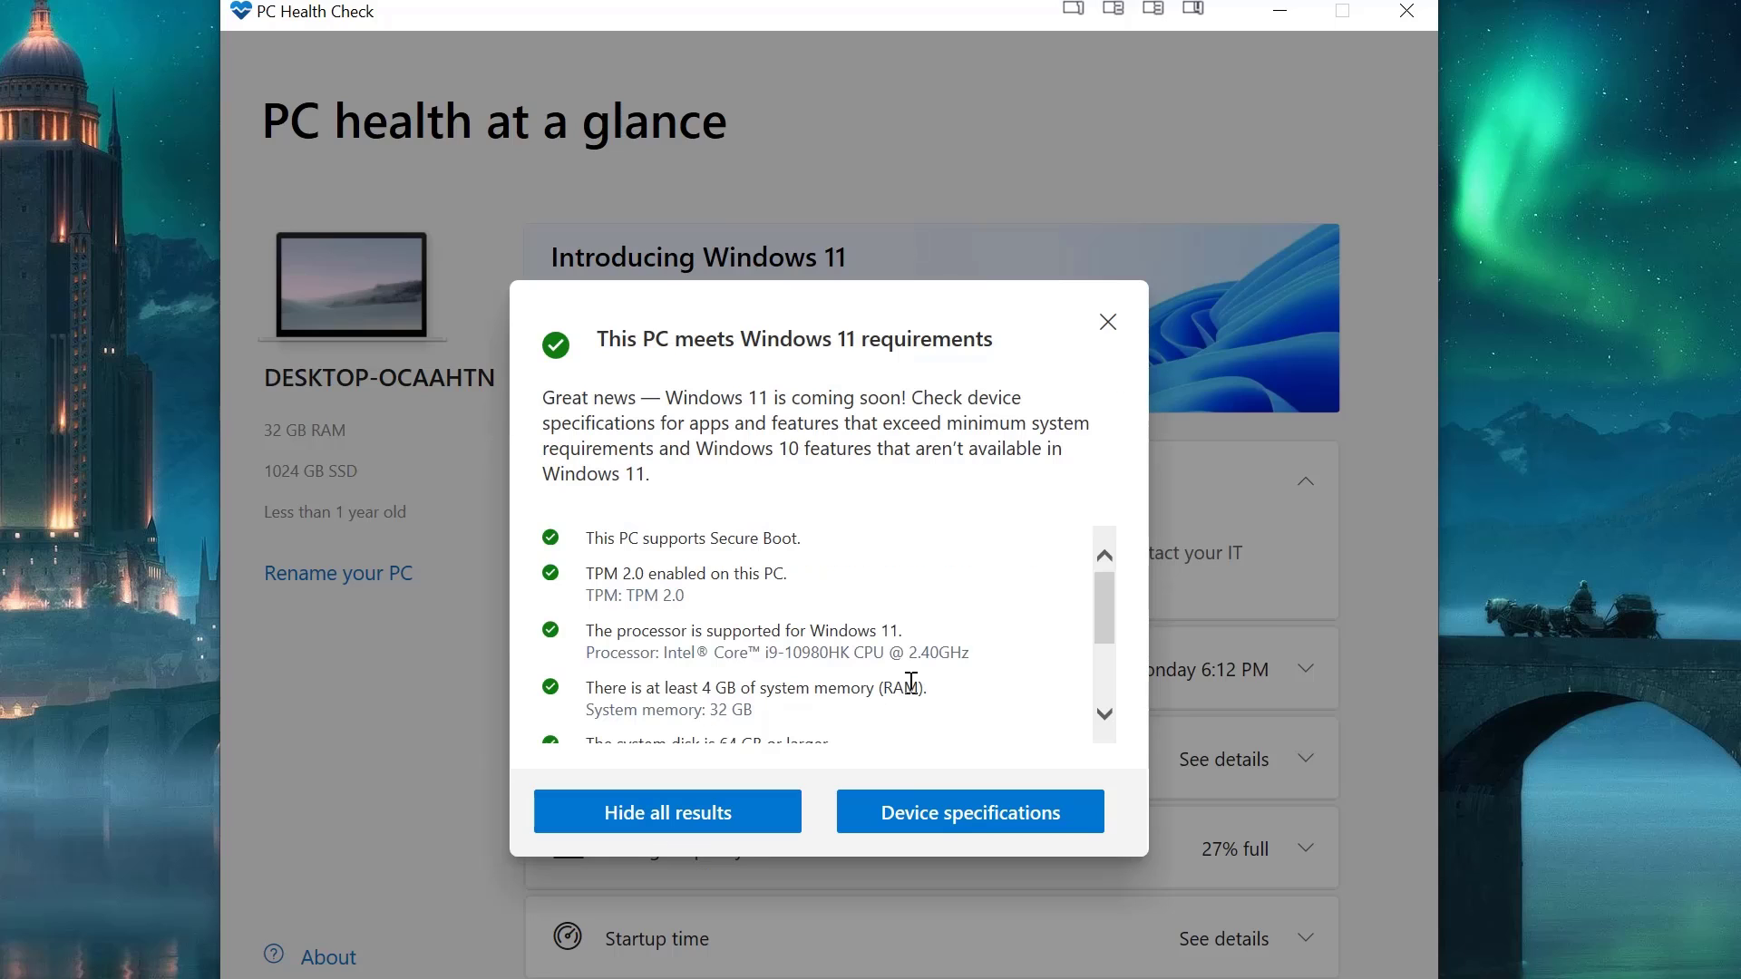
pyautogui.doubleClick(592, 572)
pyautogui.click(680, 575)
# Step: Highlight the two TPM 2.0 result lines and the supported processor line
pyautogui.moveTo(590, 575); pyautogui.dragTo(686, 591)
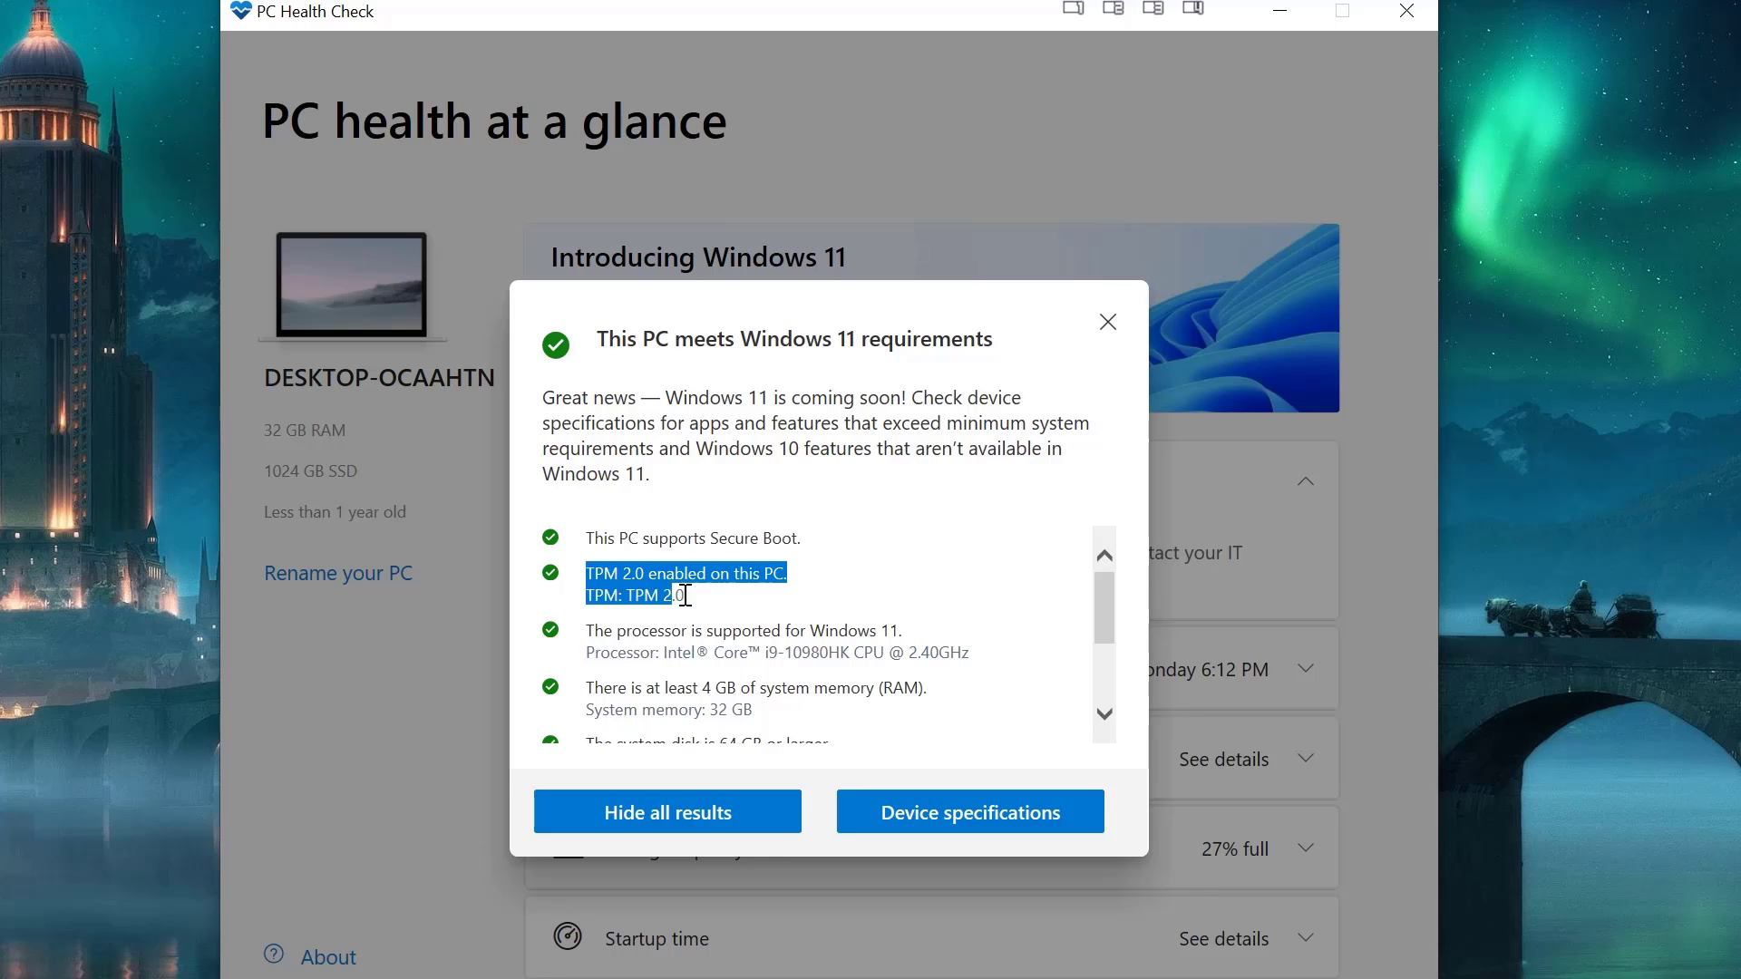
pyautogui.click(685, 591)
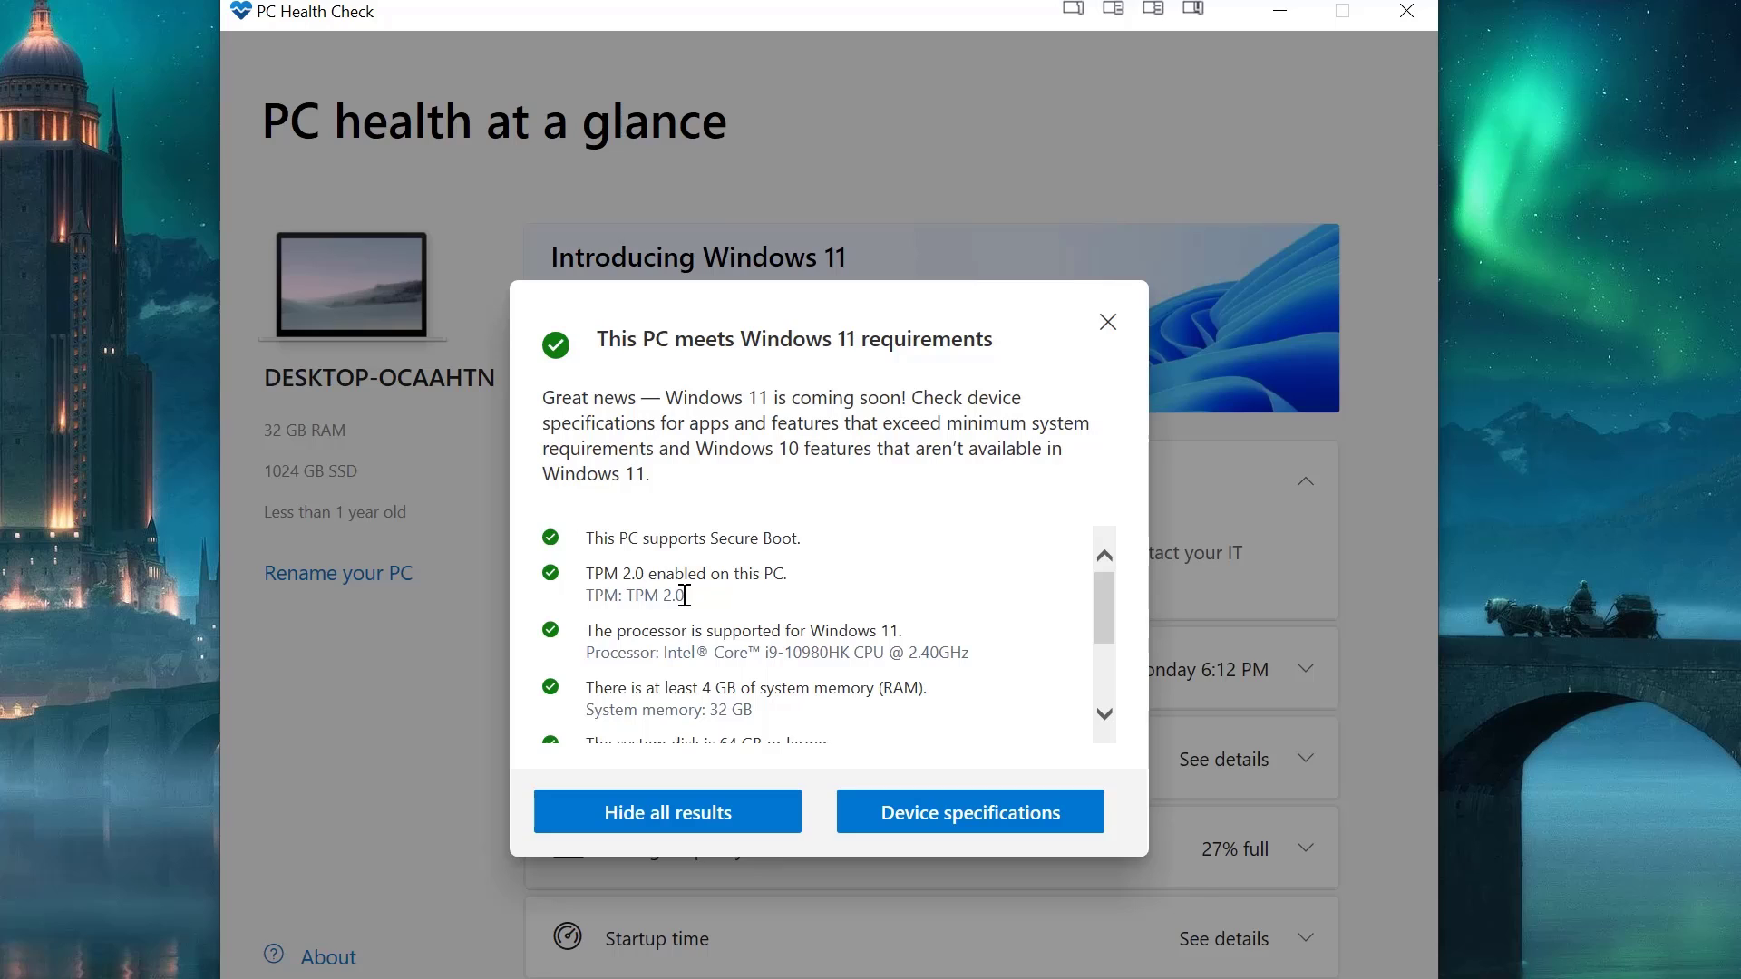
pyautogui.moveTo(685, 596); pyautogui.dragTo(595, 568)
pyautogui.click(634, 568)
pyautogui.moveTo(602, 632); pyautogui.dragTo(833, 648)
pyautogui.click(828, 632)
pyautogui.click(833, 647)
# Step: Highlight the 4 GB RAM minimum, 32 GB system memory and 64 GB disk minimum
pyautogui.moveTo(1108, 606); pyautogui.dragTo(1108, 640)
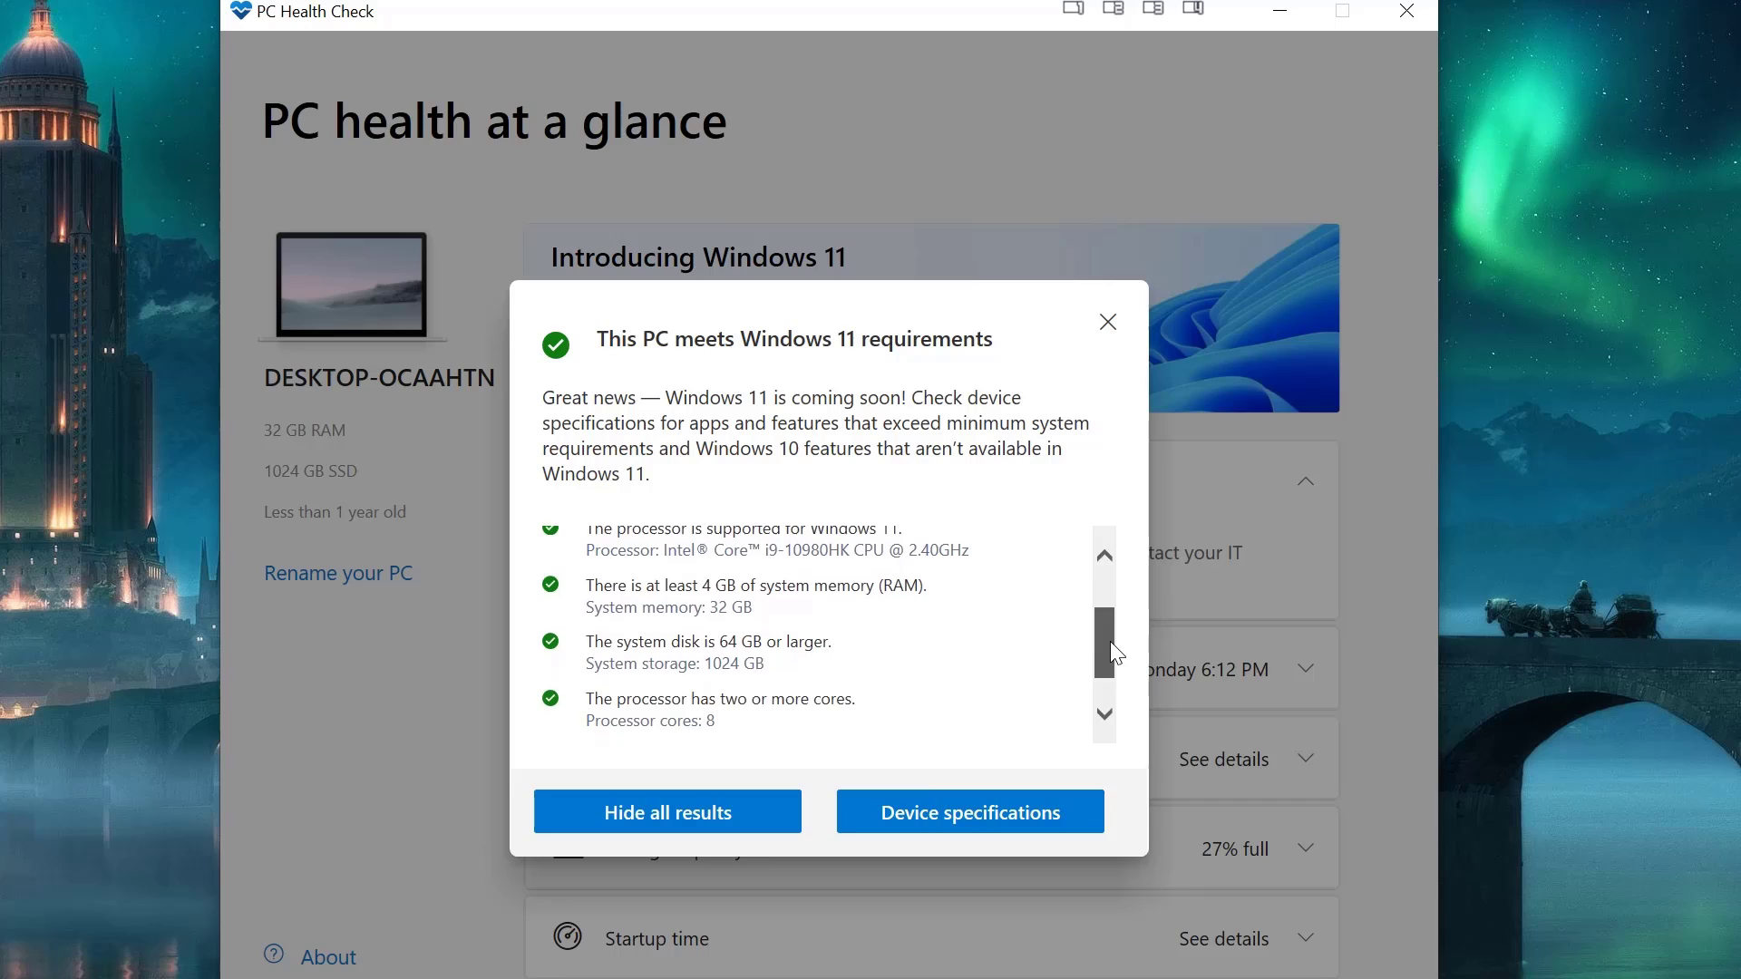
pyautogui.doubleClick(710, 586)
pyautogui.moveTo(707, 608); pyautogui.dragTo(733, 608)
pyautogui.scroll(-1, 1102, 650)
pyautogui.doubleClick(729, 603)
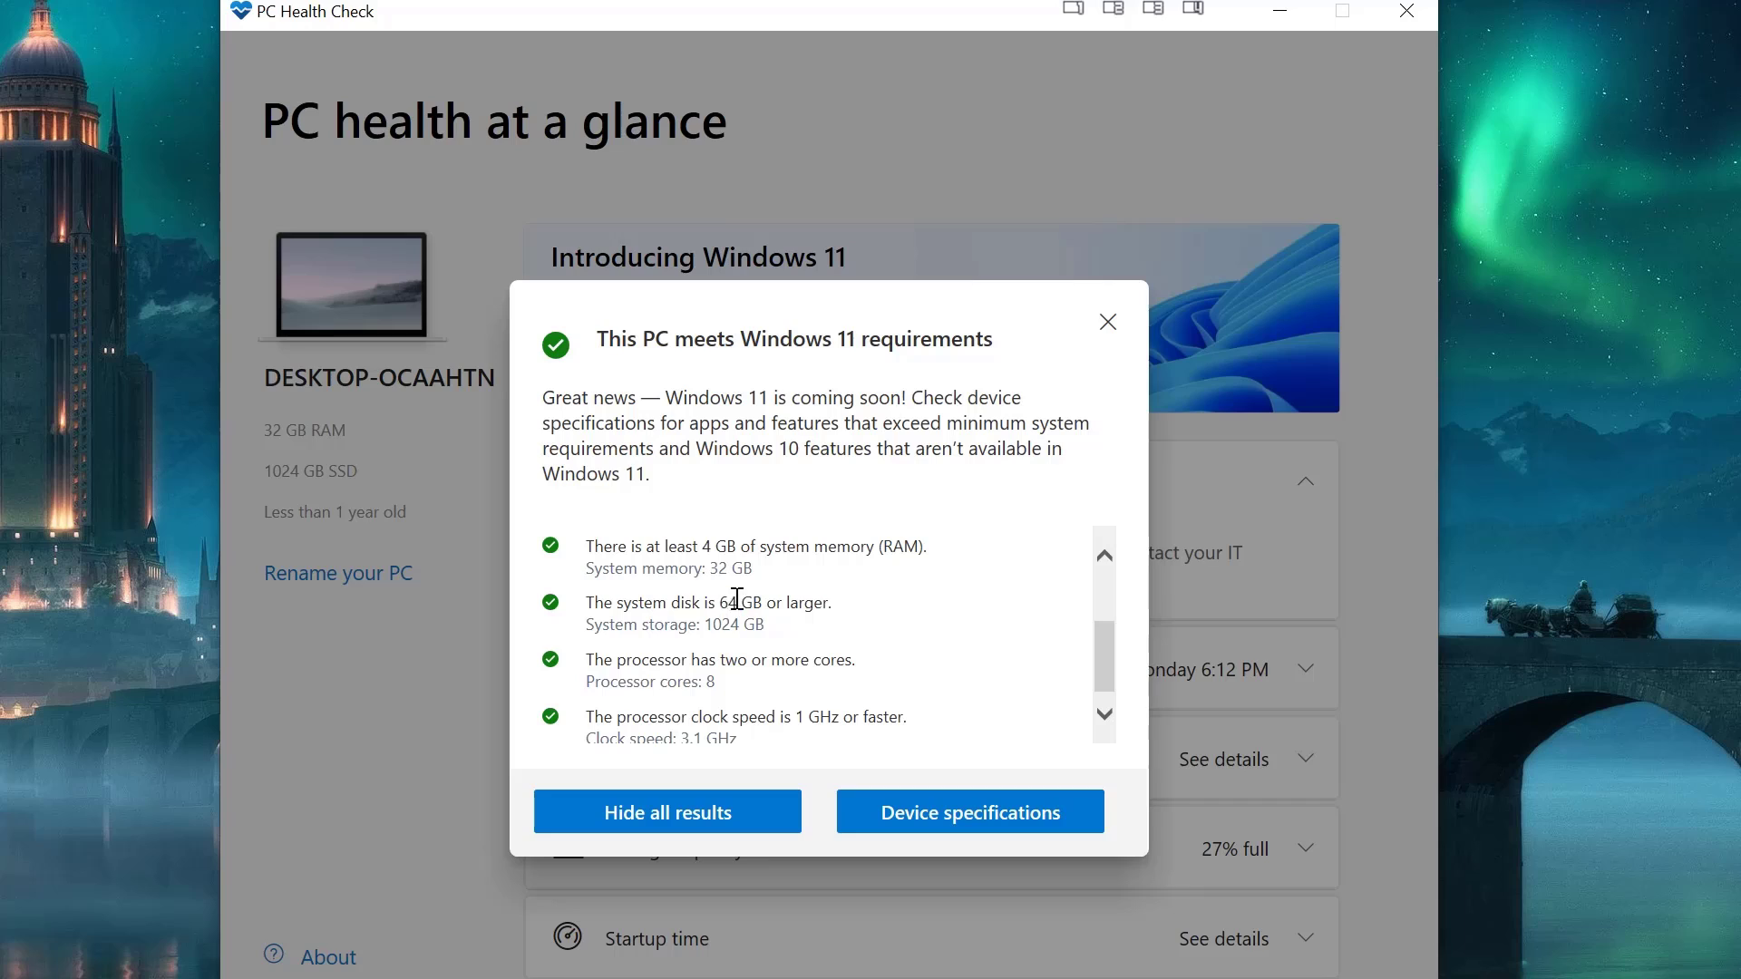
pyautogui.click(749, 648)
pyautogui.scroll(-1, 1113, 655)
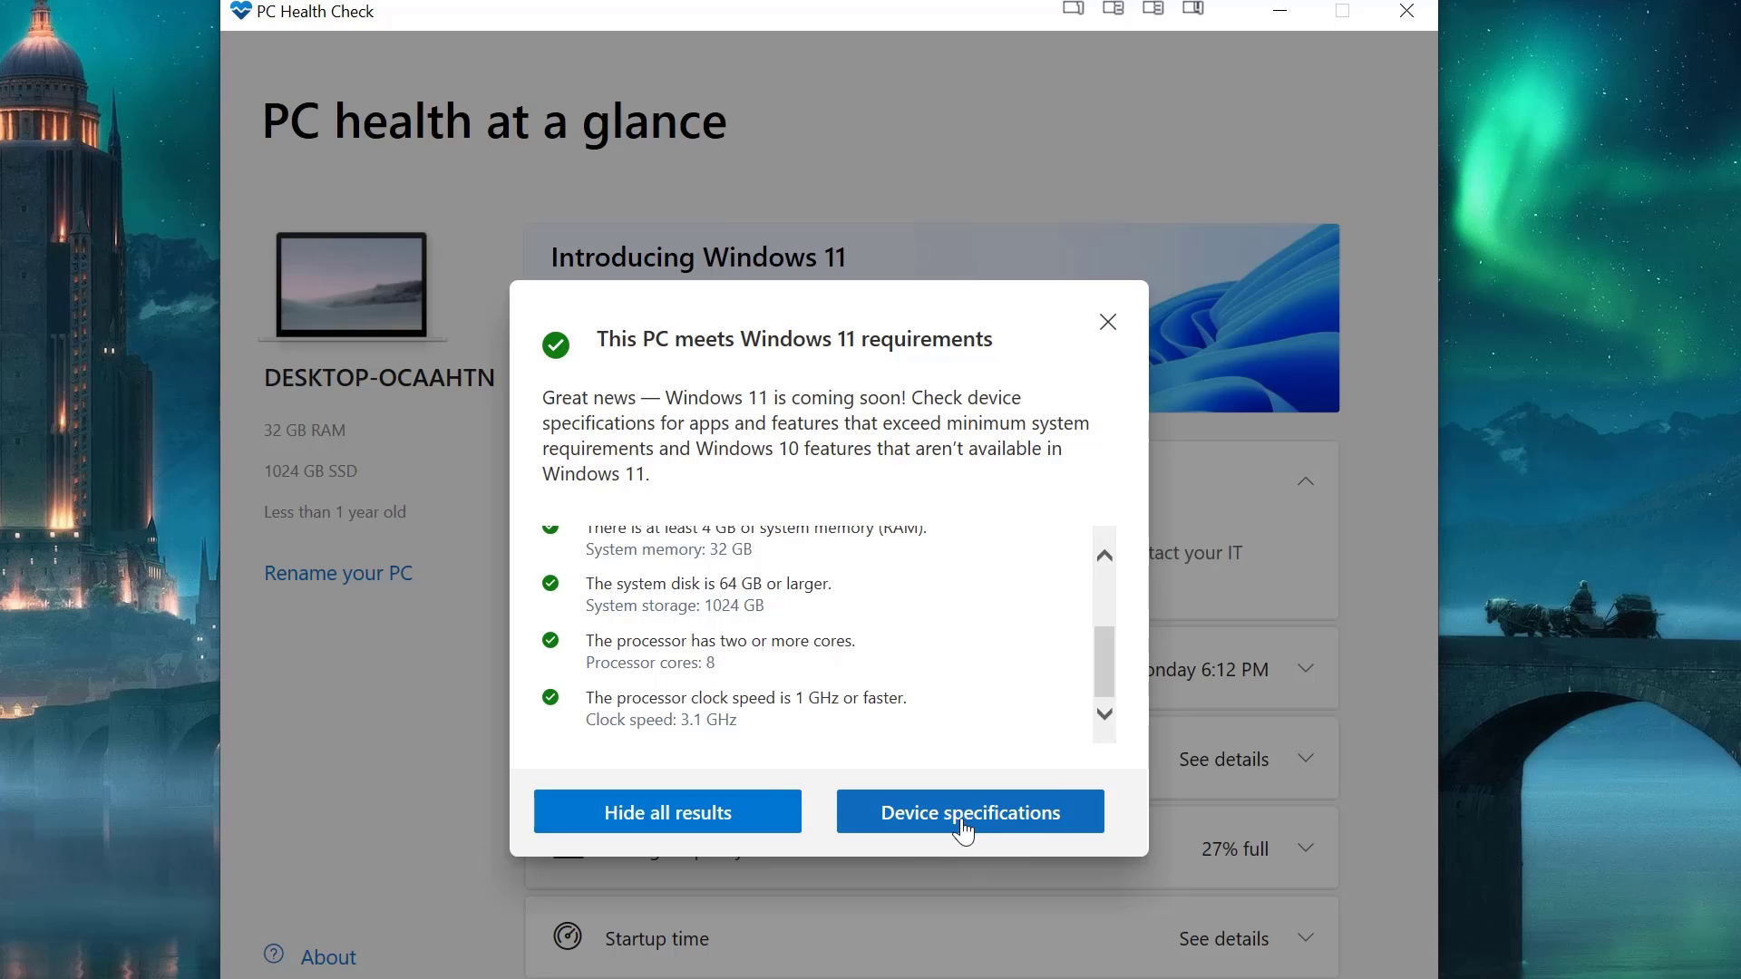
# Step: Close the requirement results, collapse Backup & sync, and check the installed Windows Update version
pyautogui.click(1108, 323)
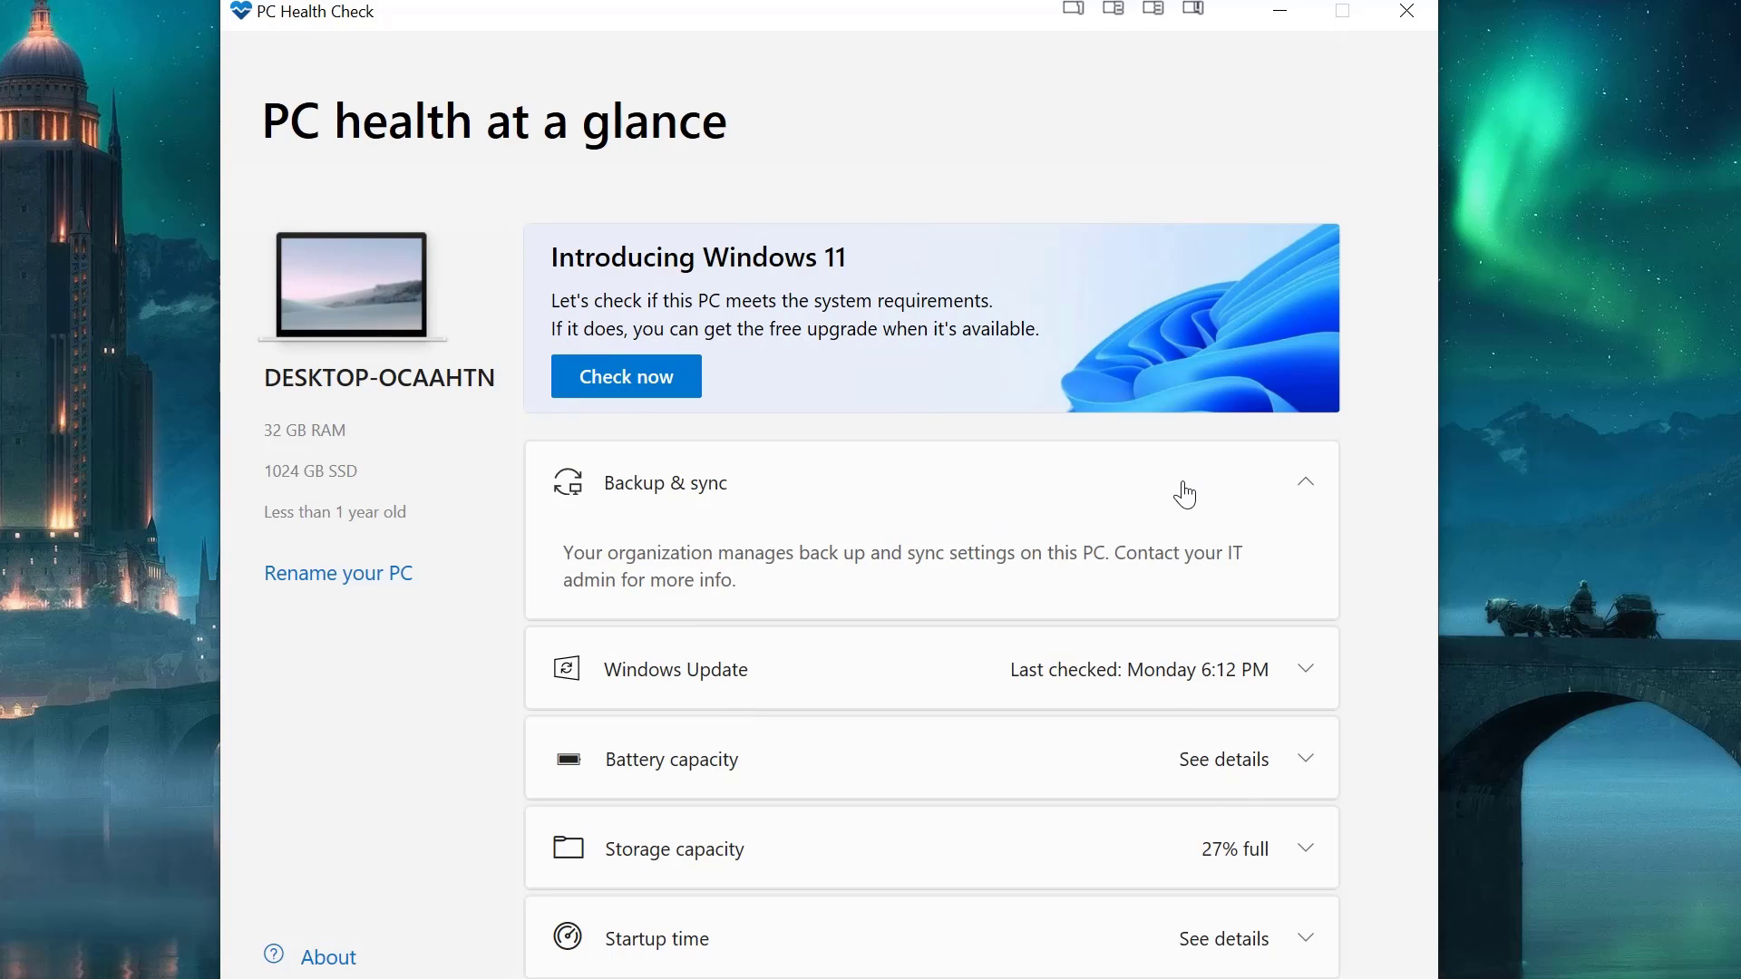
pyautogui.click(1002, 504)
pyautogui.click(937, 587)
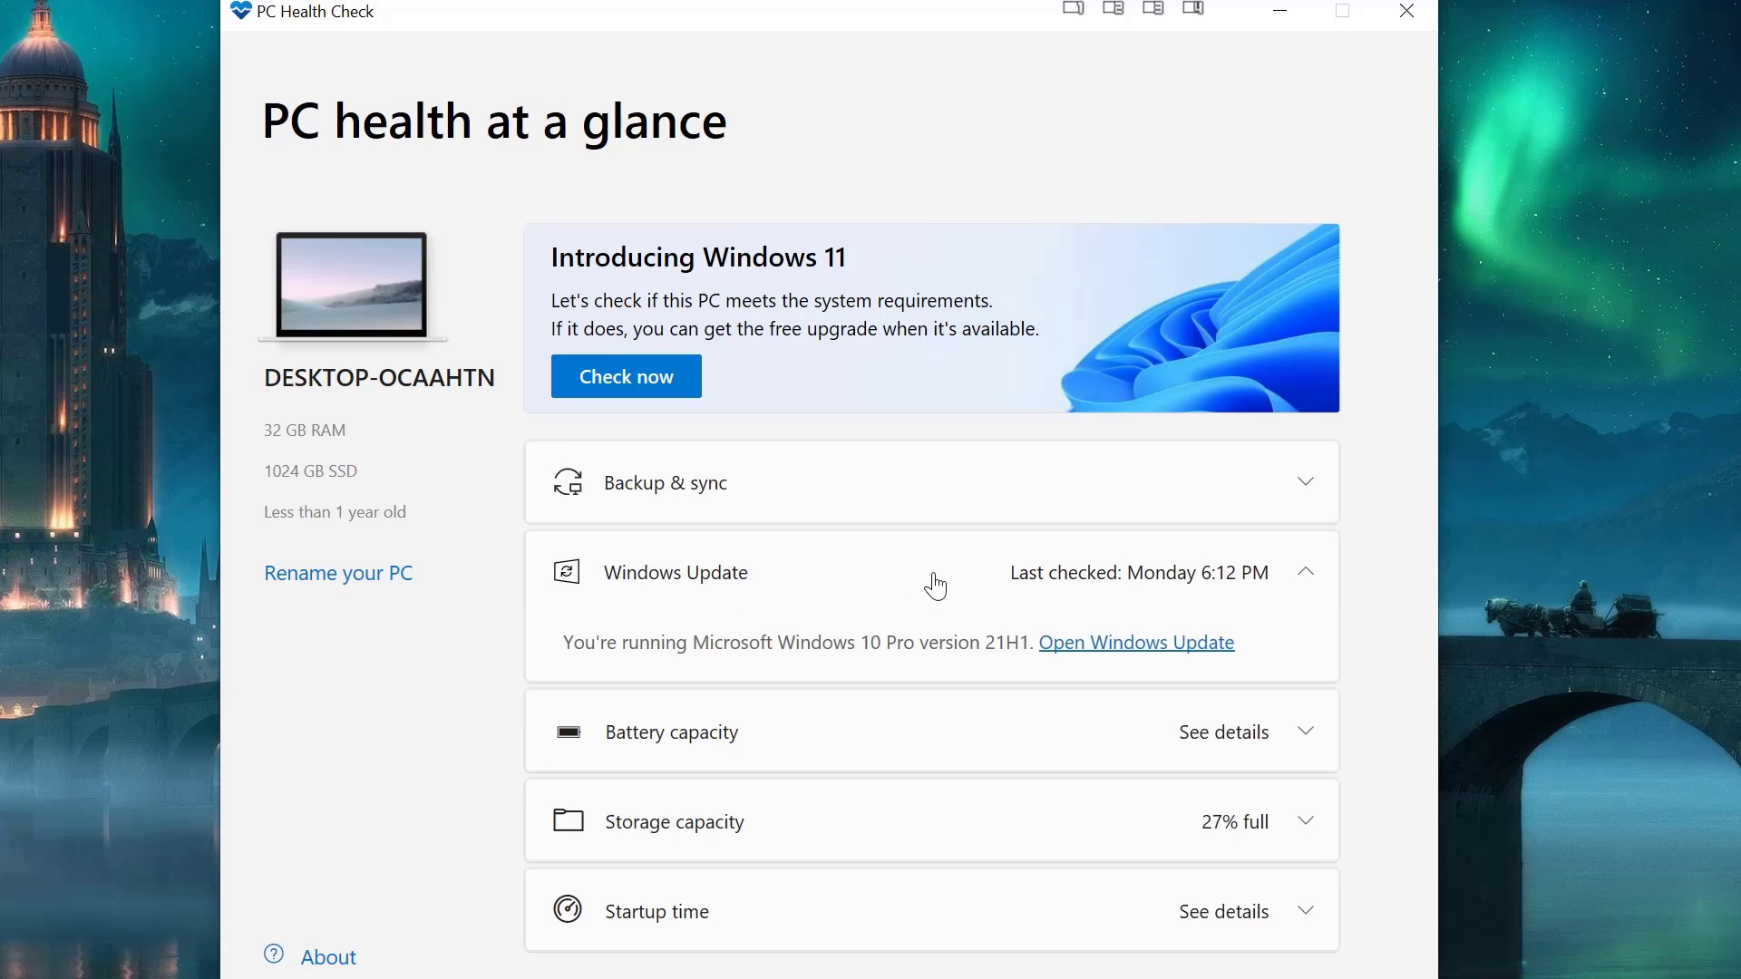
pyautogui.click(926, 584)
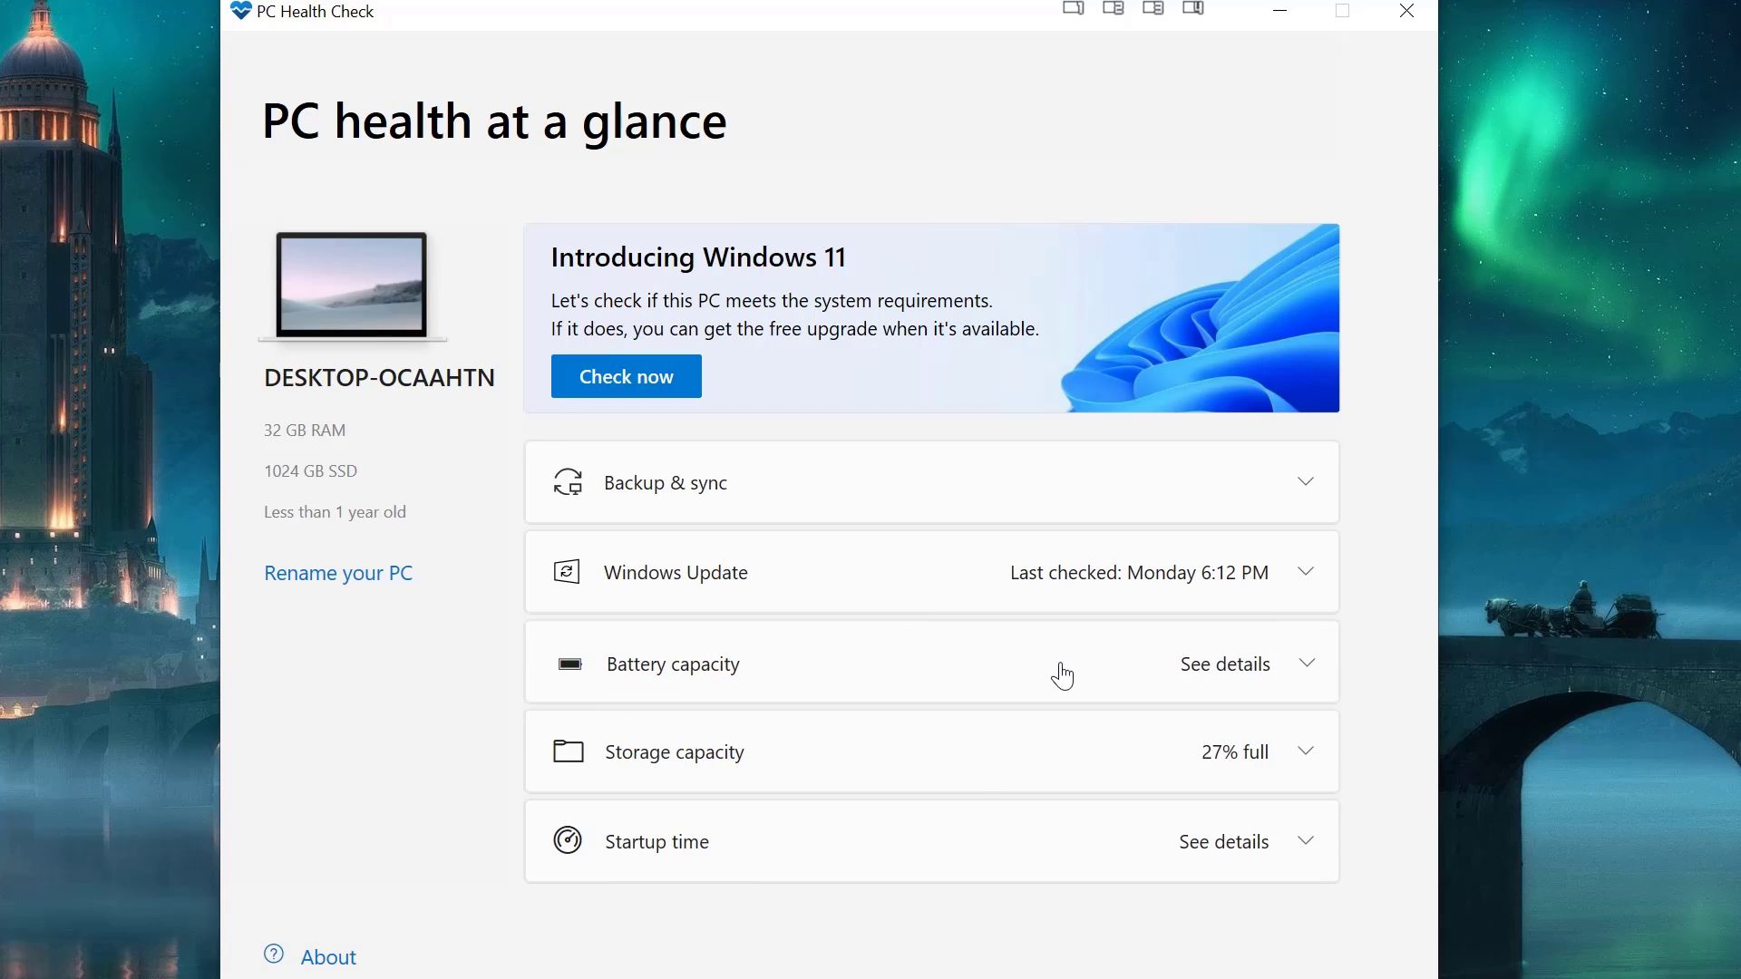
# Step: Expand and re-collapse the Battery capacity, Storage capacity and Startup time sections
pyautogui.click(1058, 669)
pyautogui.click(1063, 682)
pyautogui.click(1115, 777)
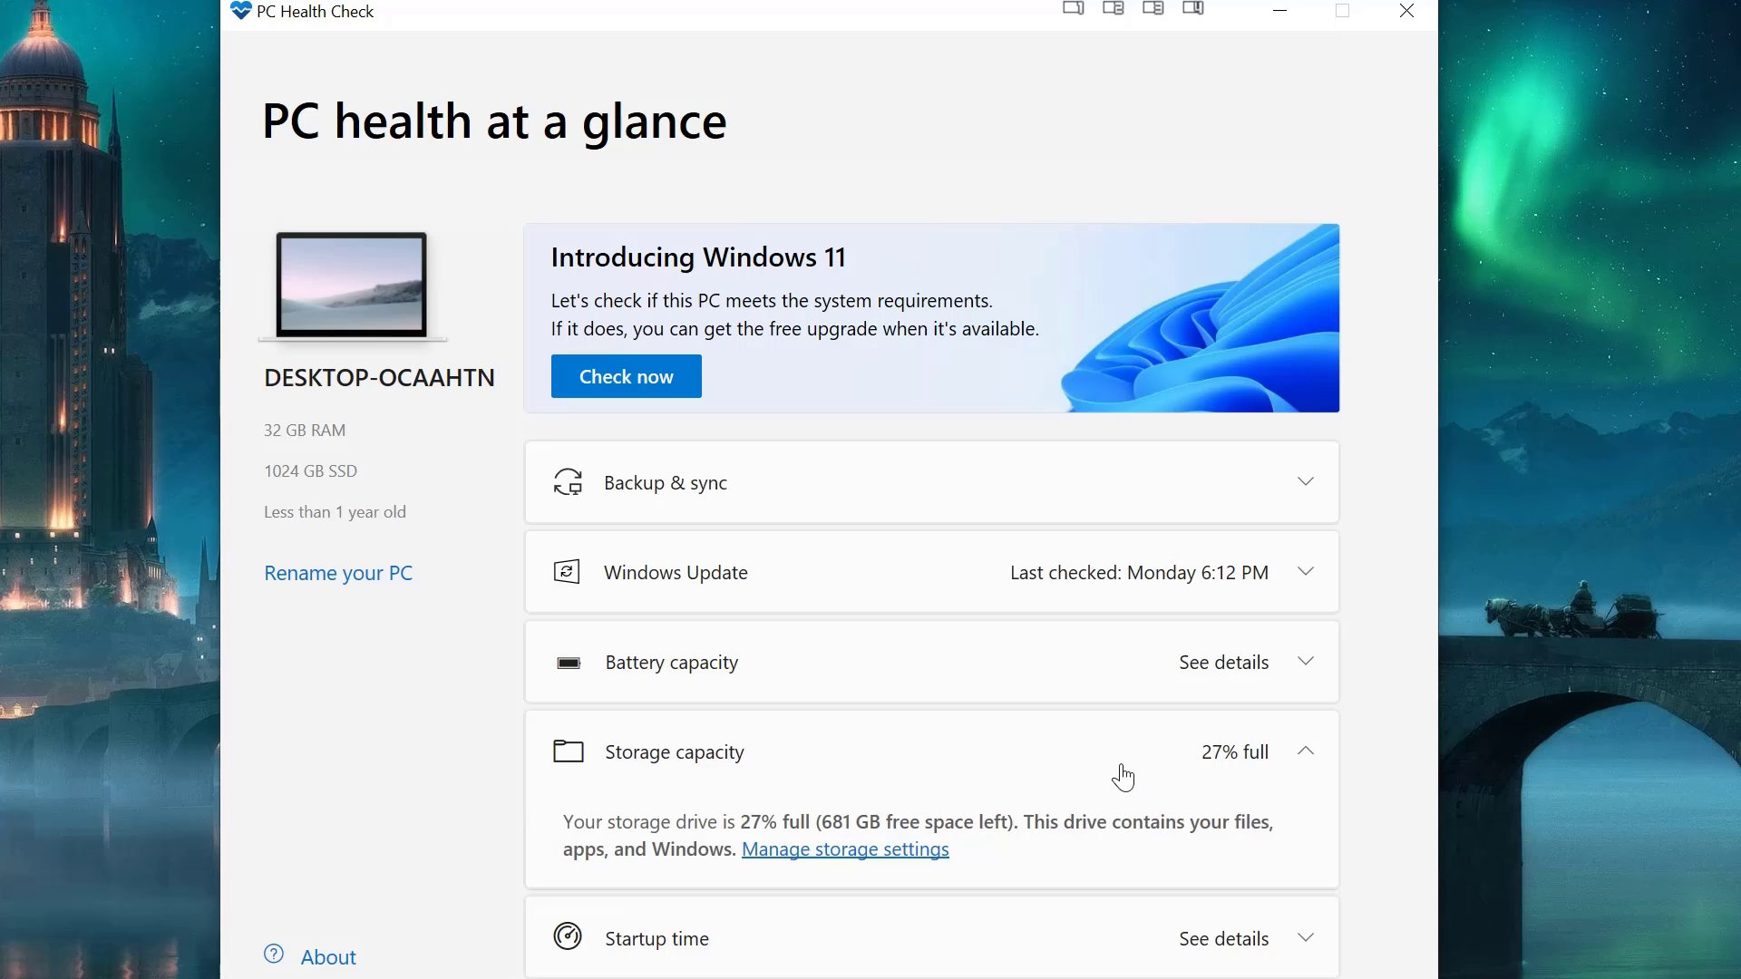
pyautogui.click(1116, 777)
pyautogui.click(1066, 848)
pyautogui.click(1066, 853)
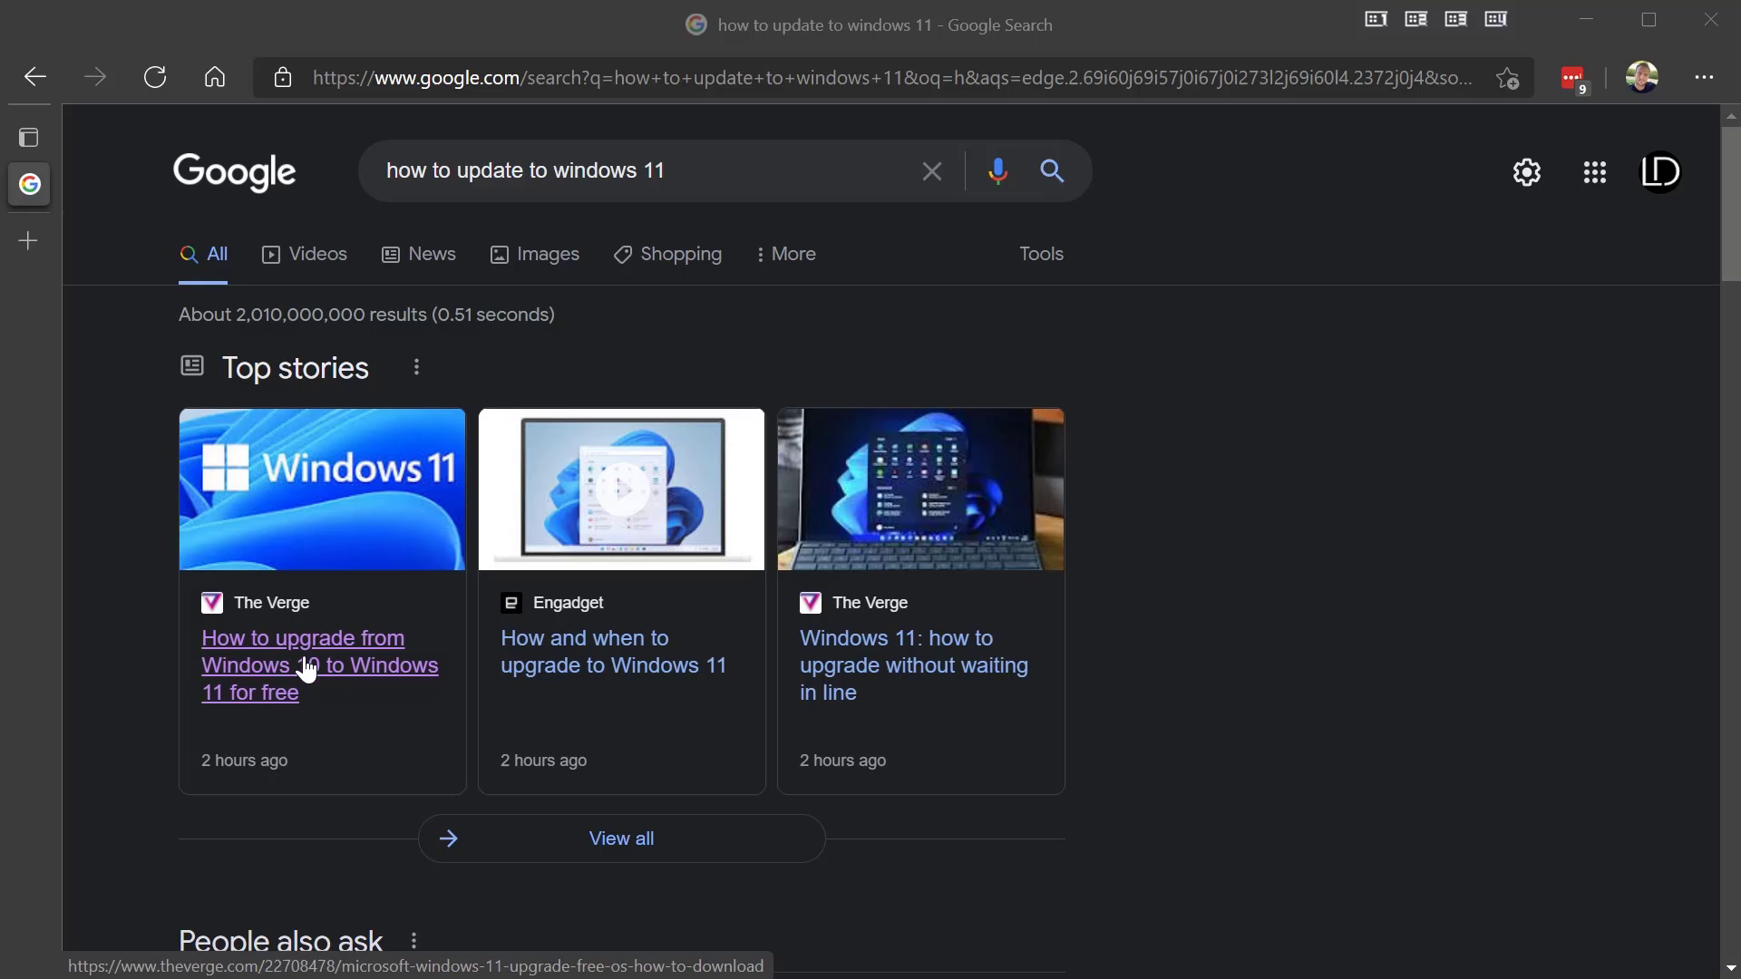
# Step: Open The Verge's free Windows 10-to-11 upgrade guide and read down to its bullet steps
pyautogui.click(306, 669)
pyautogui.scroll(-3, 598, 730)
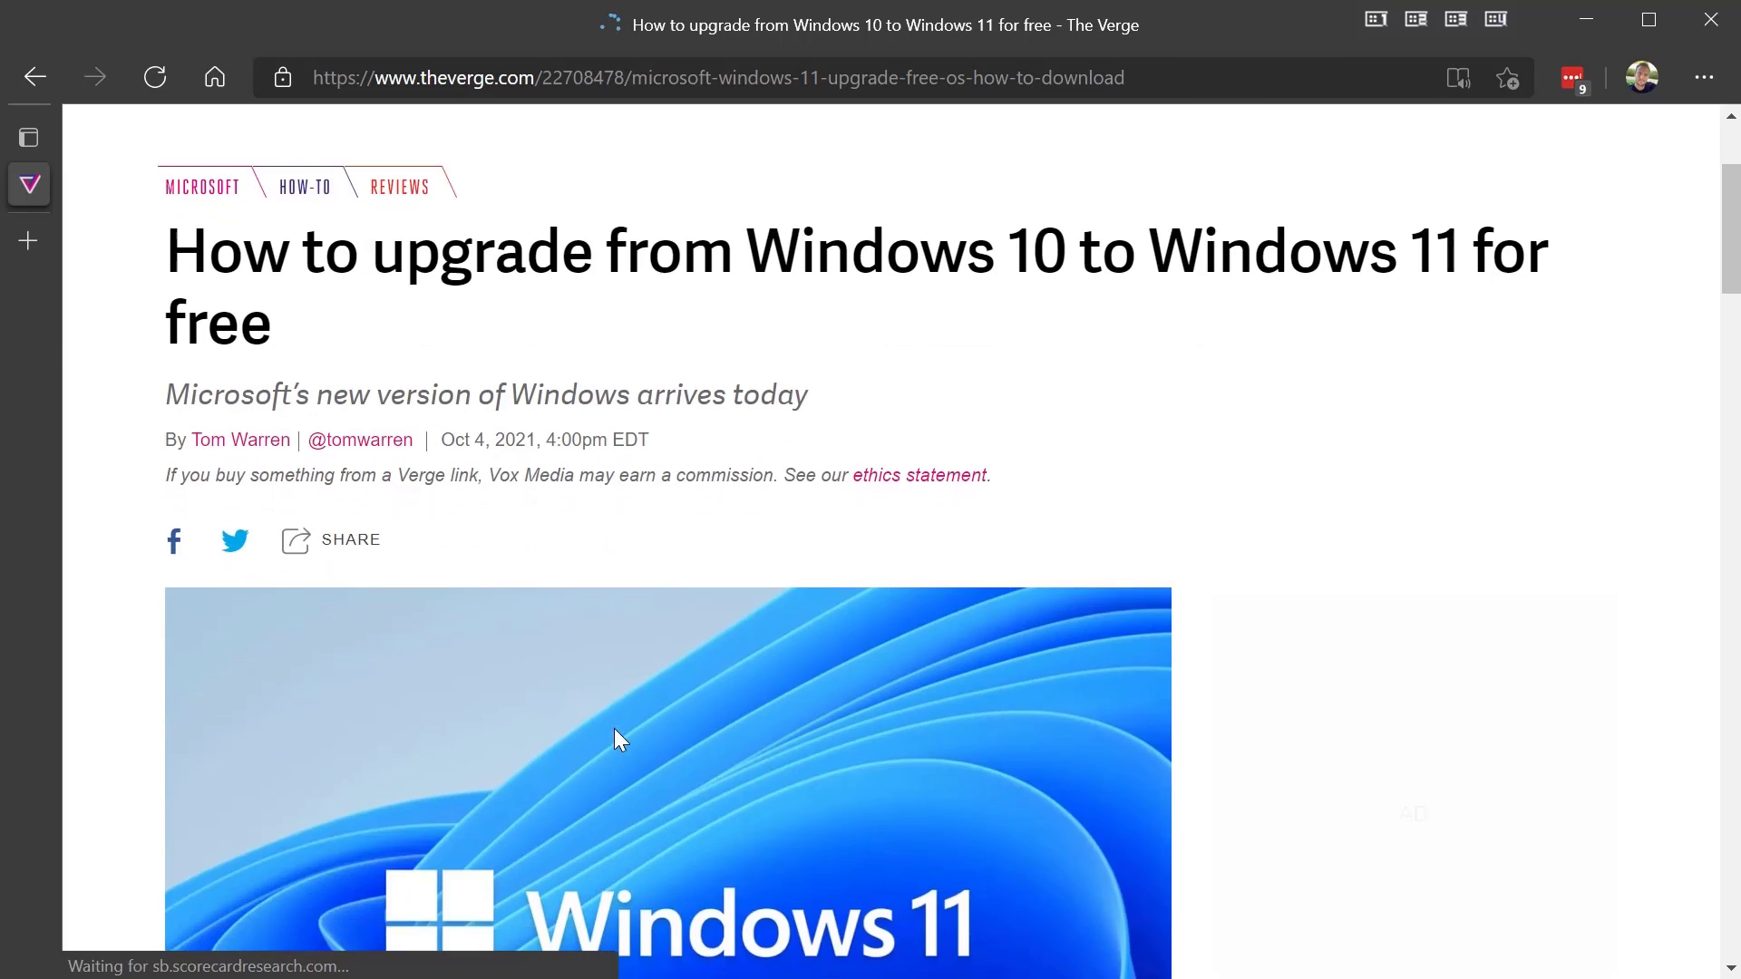
pyautogui.scroll(-8, 613, 727)
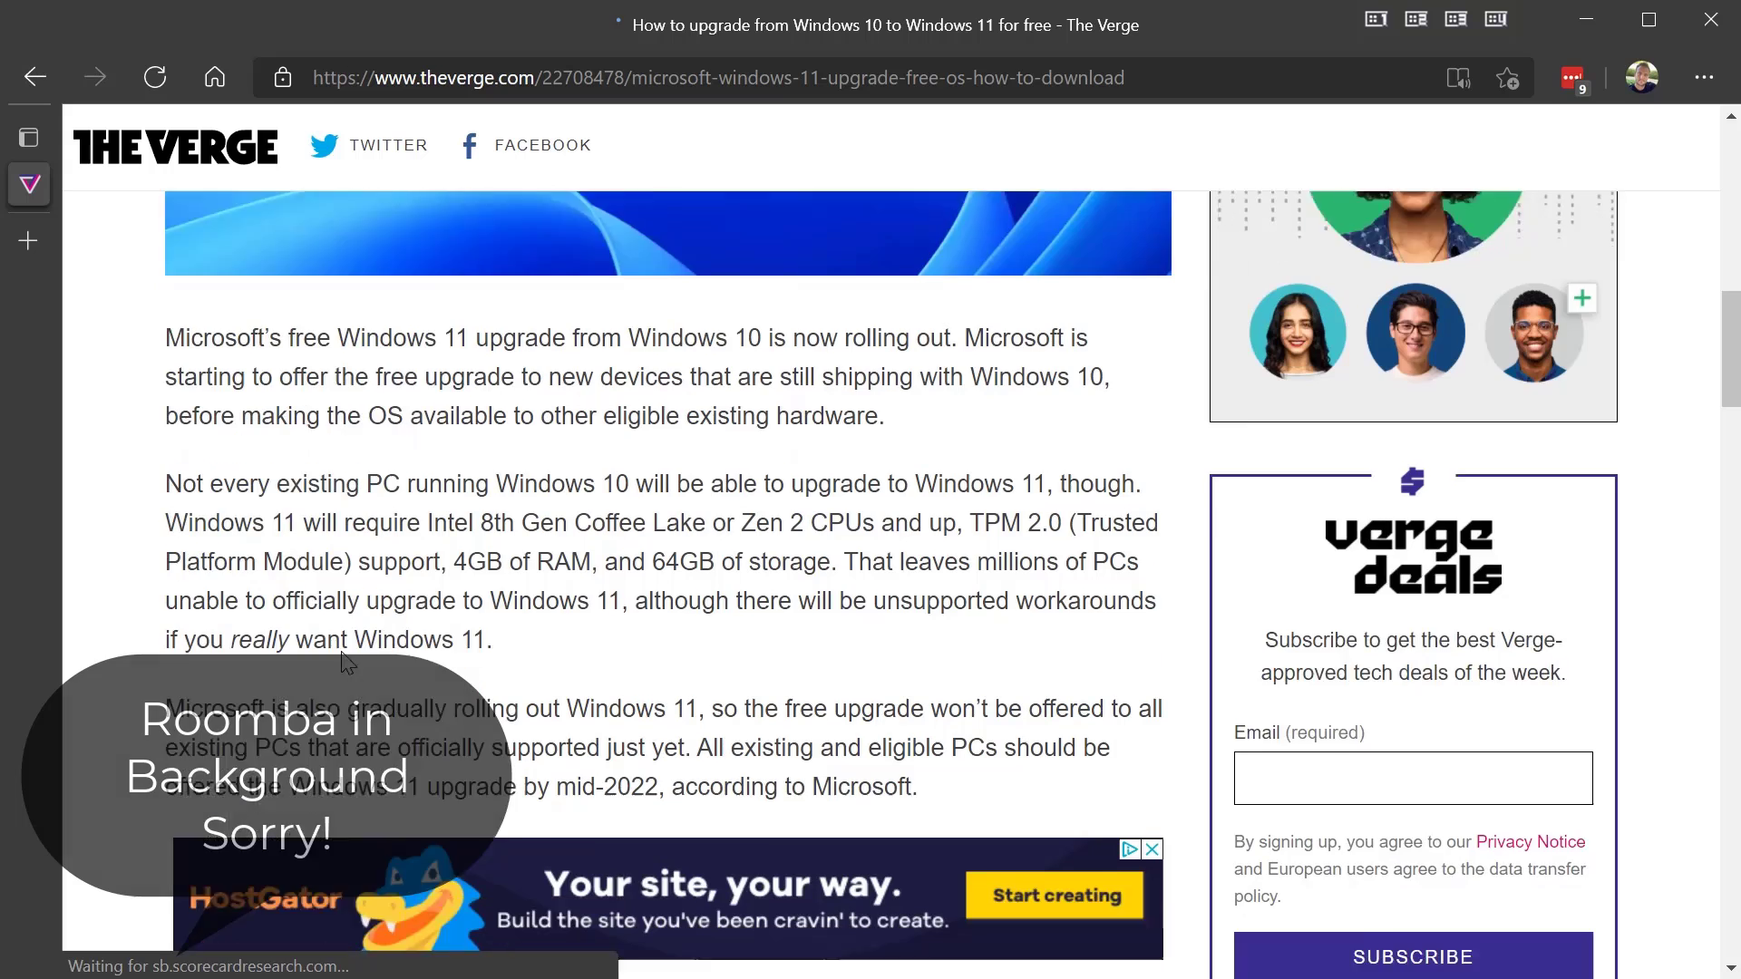
pyautogui.scroll(-5, 344, 662)
pyautogui.scroll(-1, 544, 635)
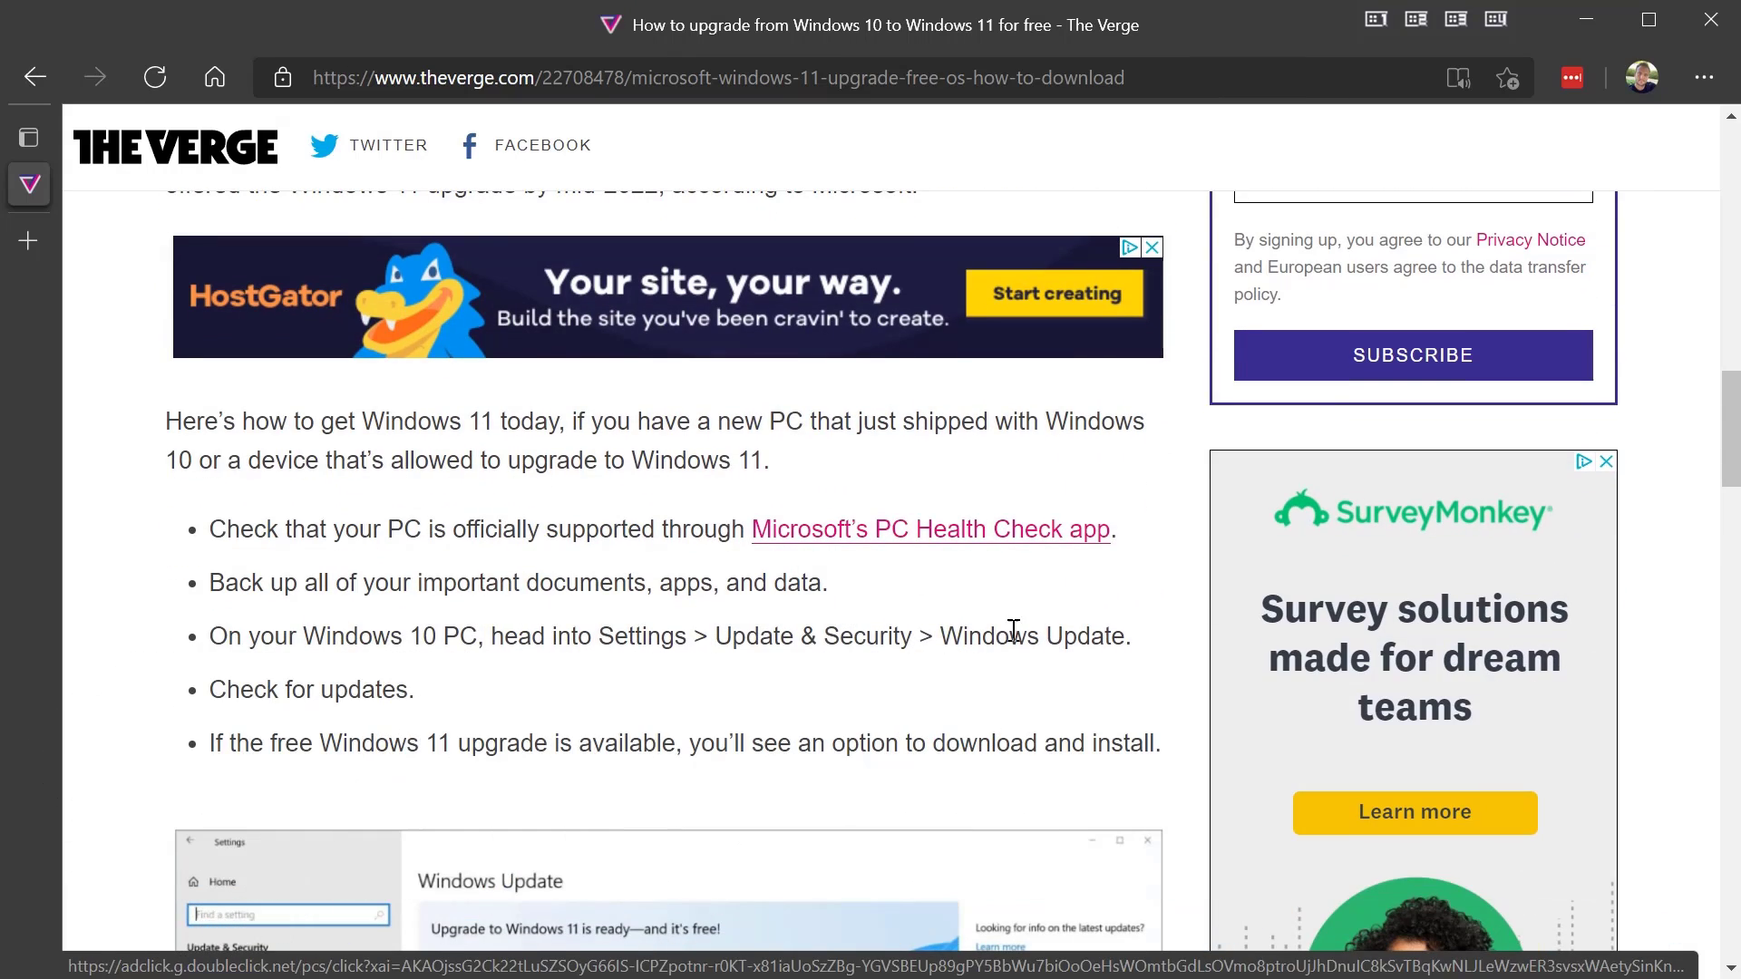
pyautogui.scroll(-1, 258, 651)
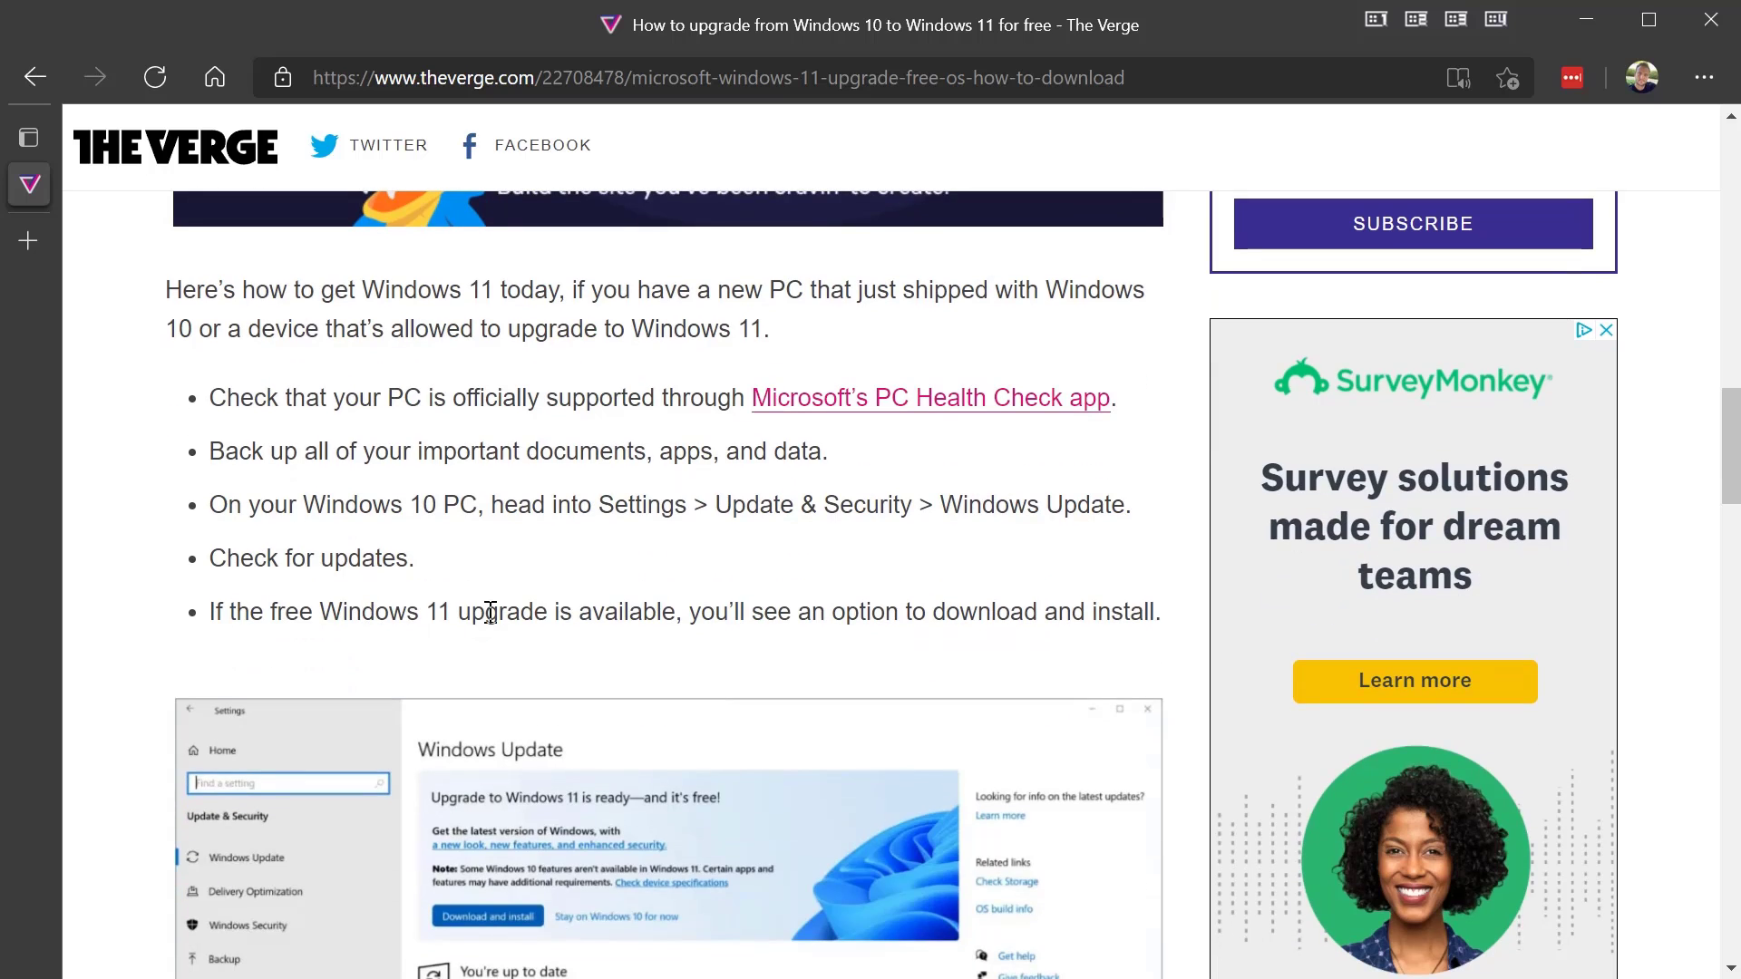
pyautogui.scroll(-1, 623, 614)
pyautogui.scroll(1, 971, 610)
pyautogui.scroll(-1, 848, 610)
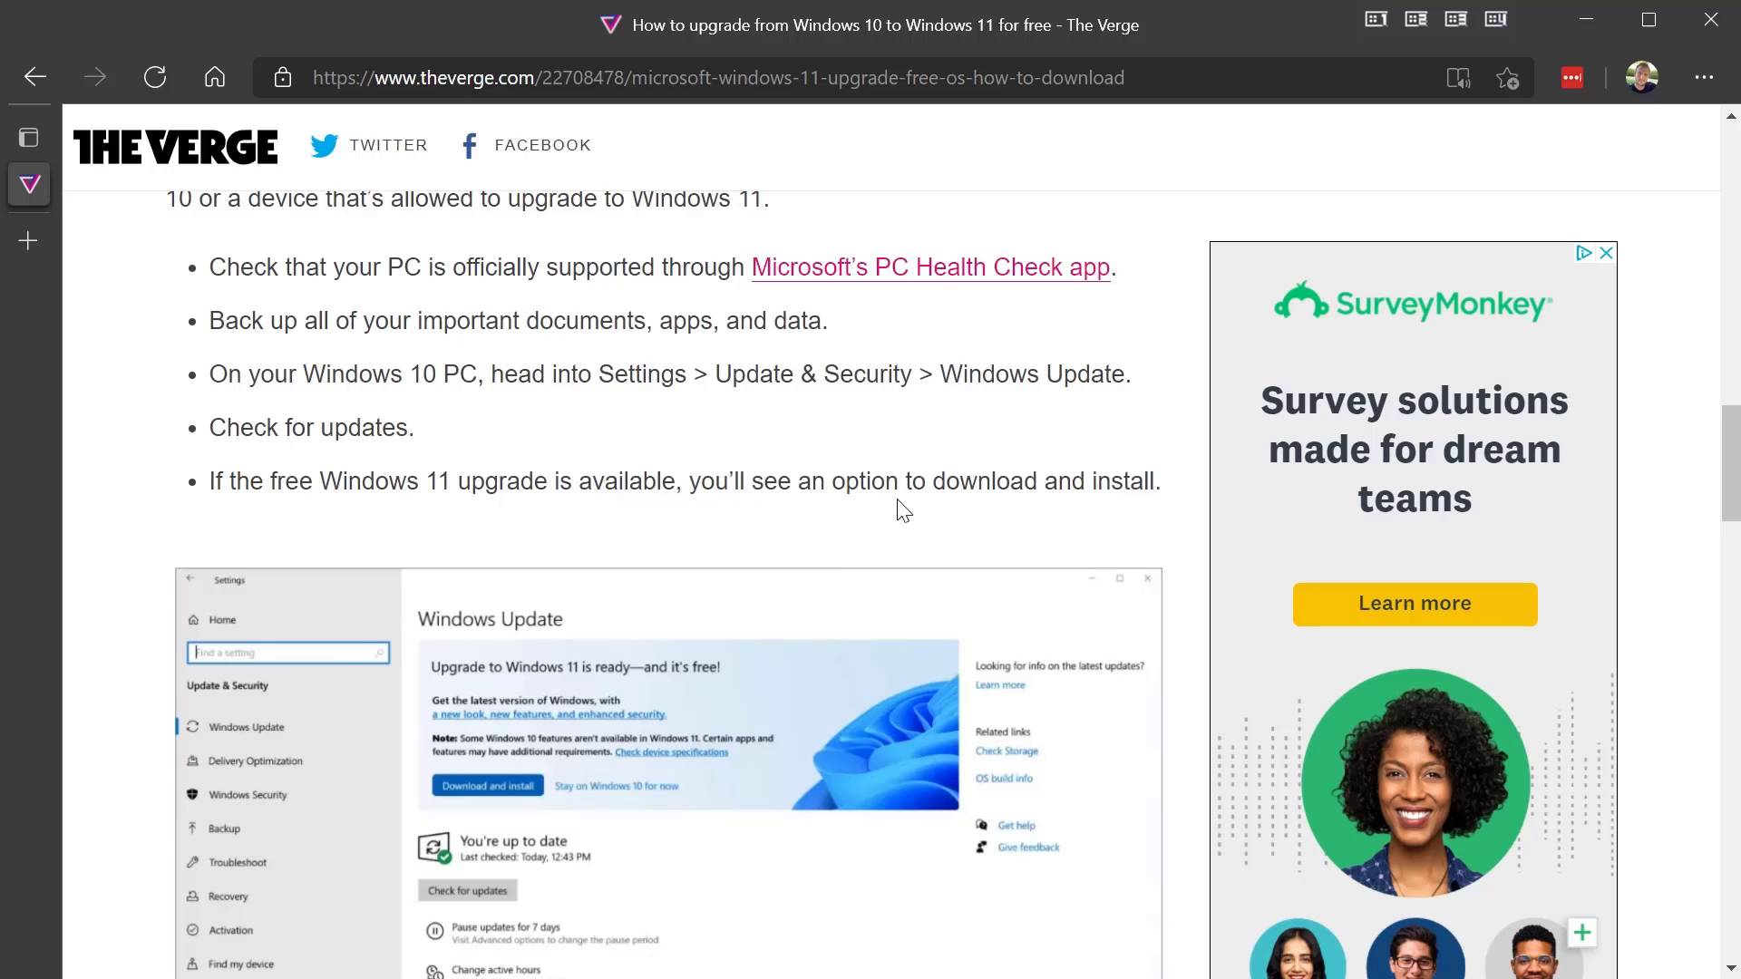
pyautogui.scroll(-1, 558, 699)
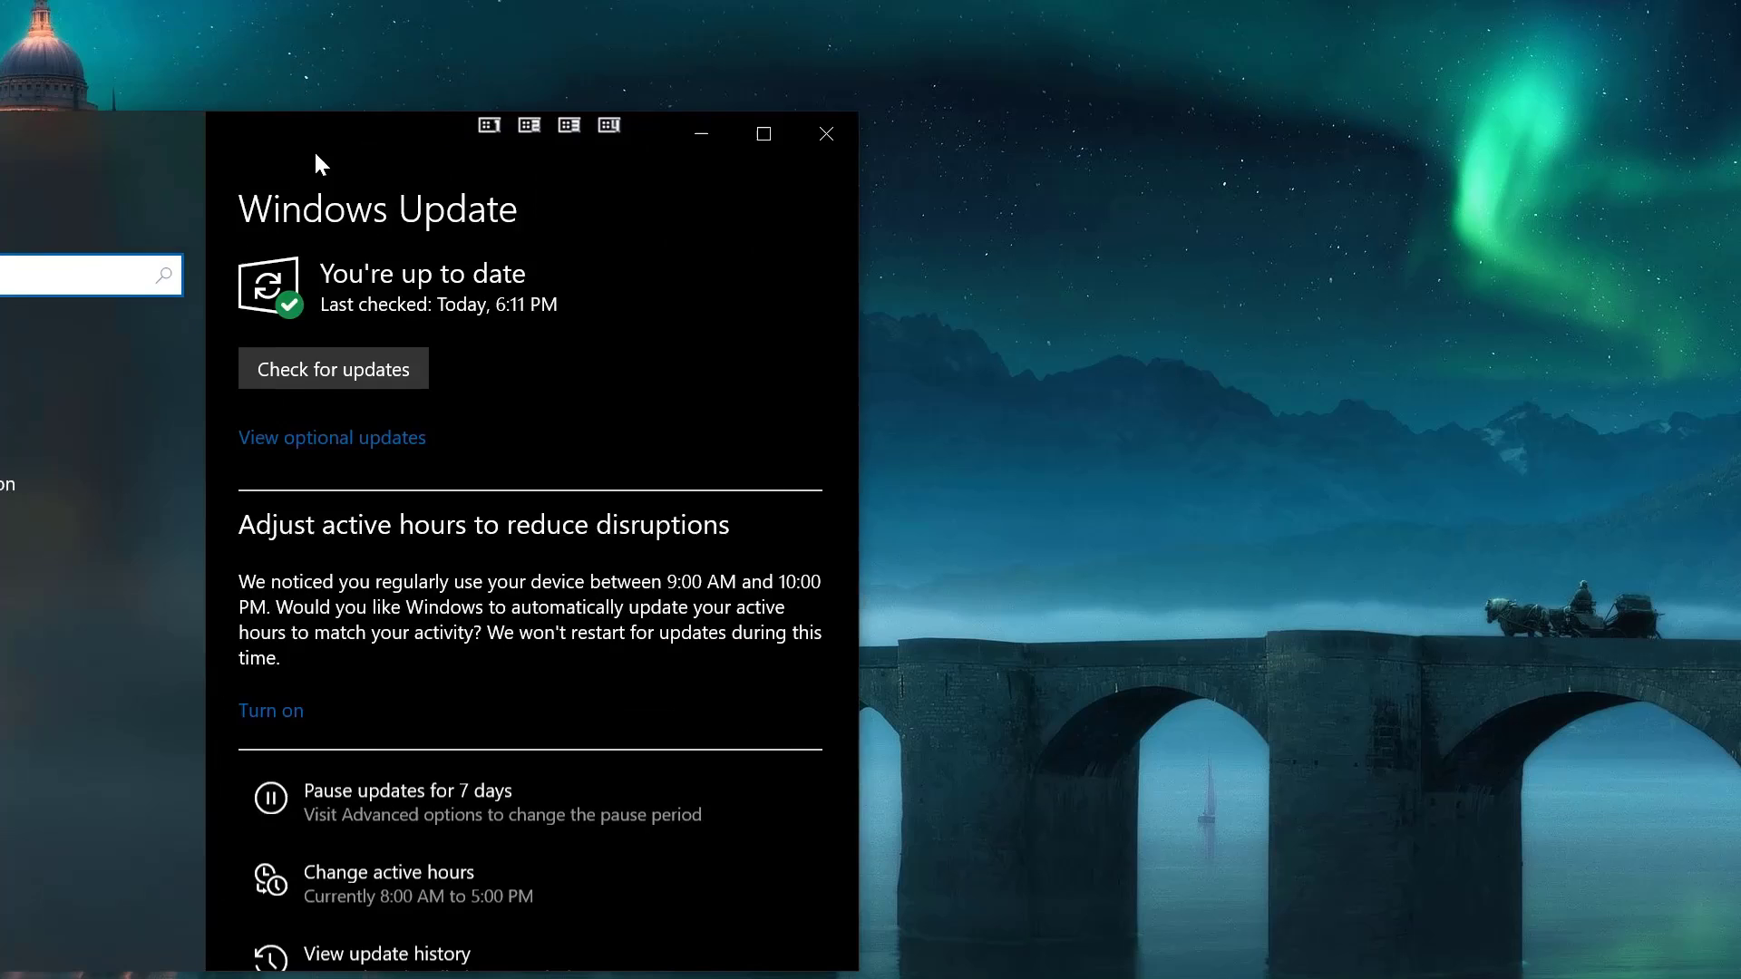
# Step: Enlarge the Settings window to full screen and run a fresh Windows Update check
pyautogui.moveTo(317, 156); pyautogui.dragTo(548, 50)
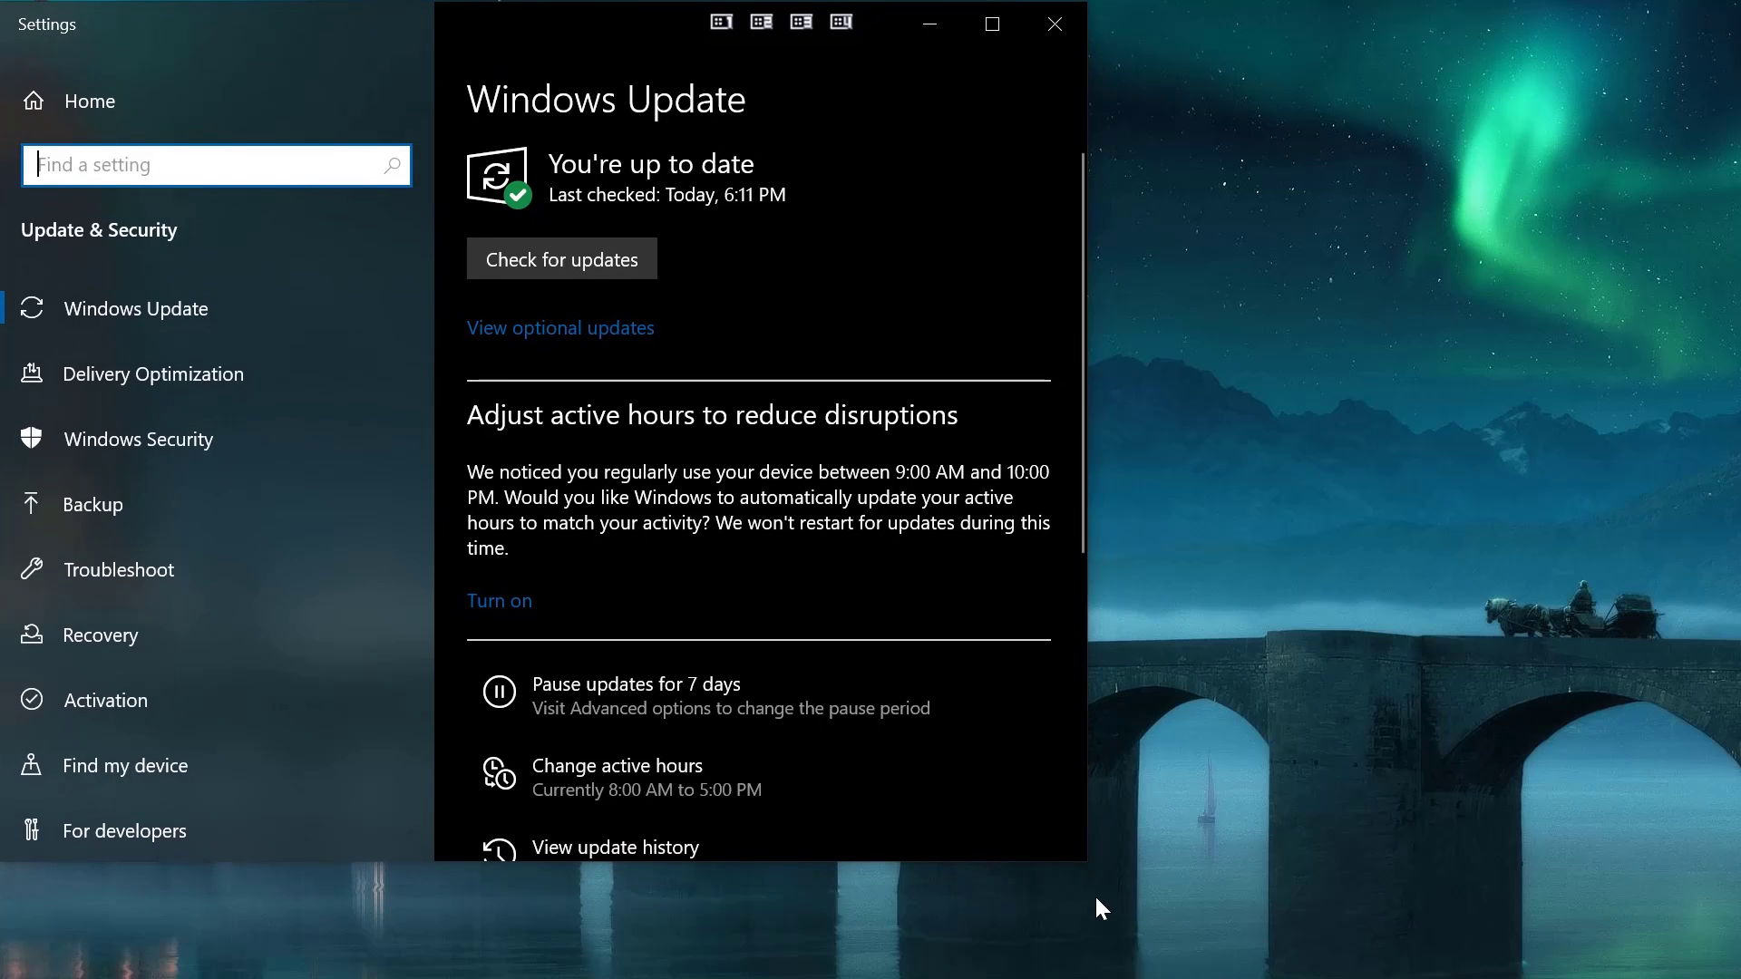
pyautogui.moveTo(1085, 863); pyautogui.dragTo(1740, 978)
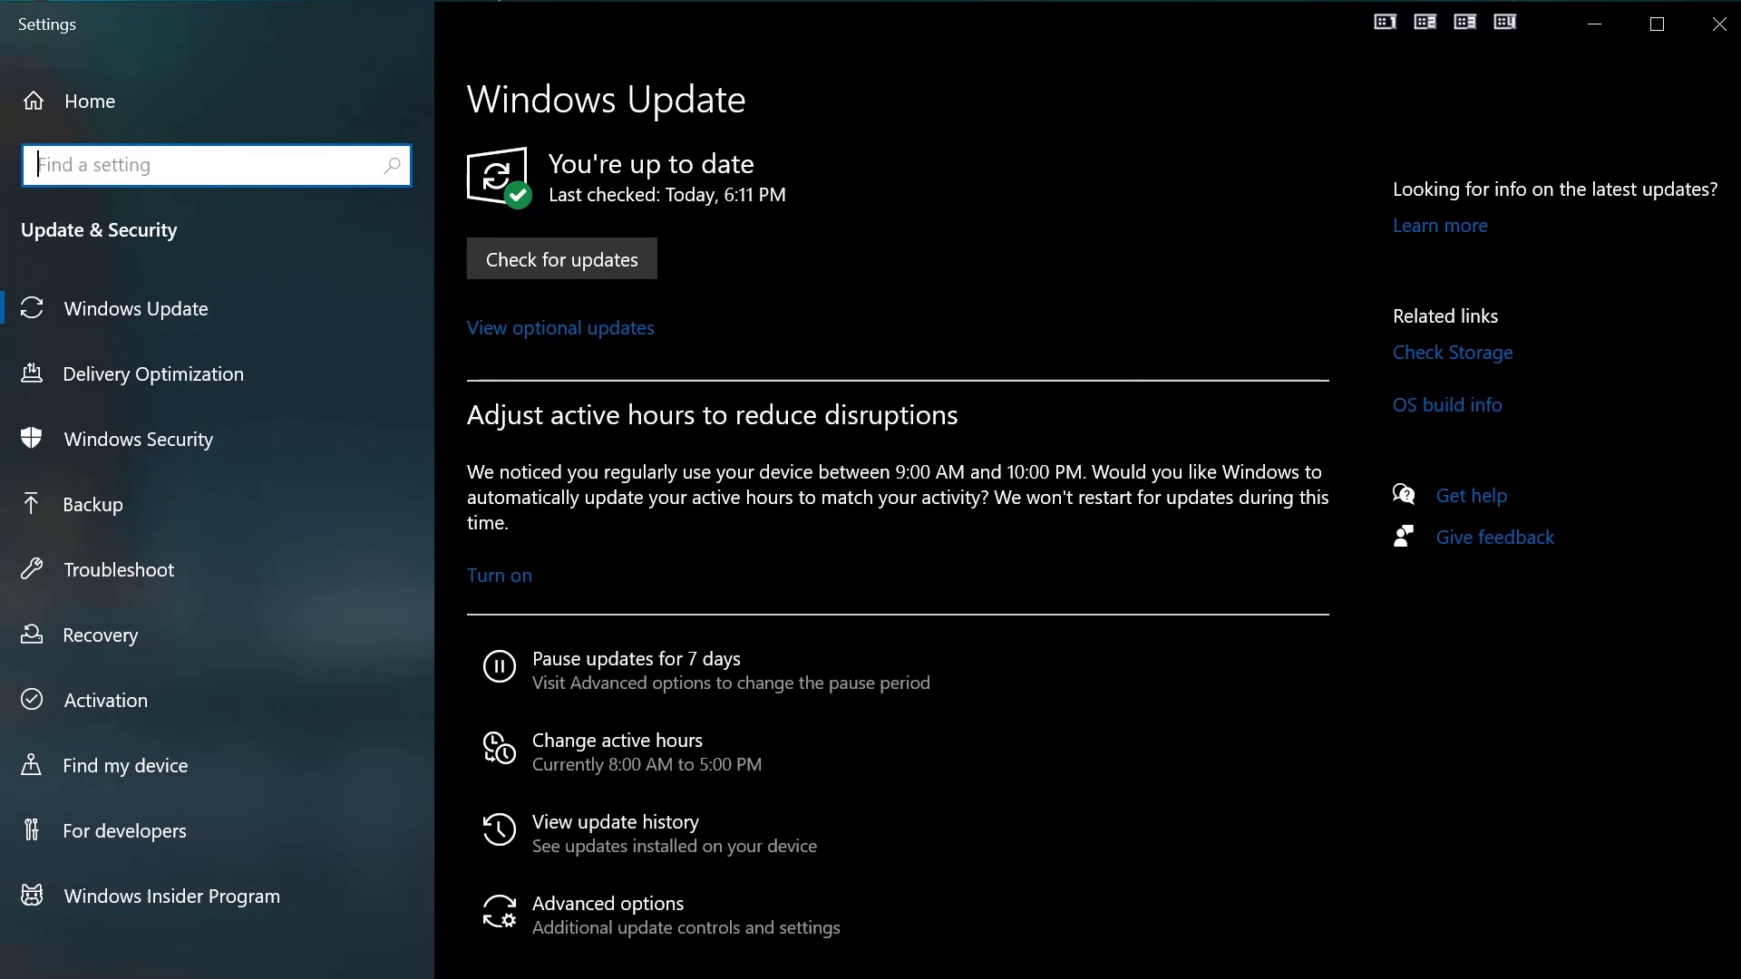
pyautogui.click(595, 255)
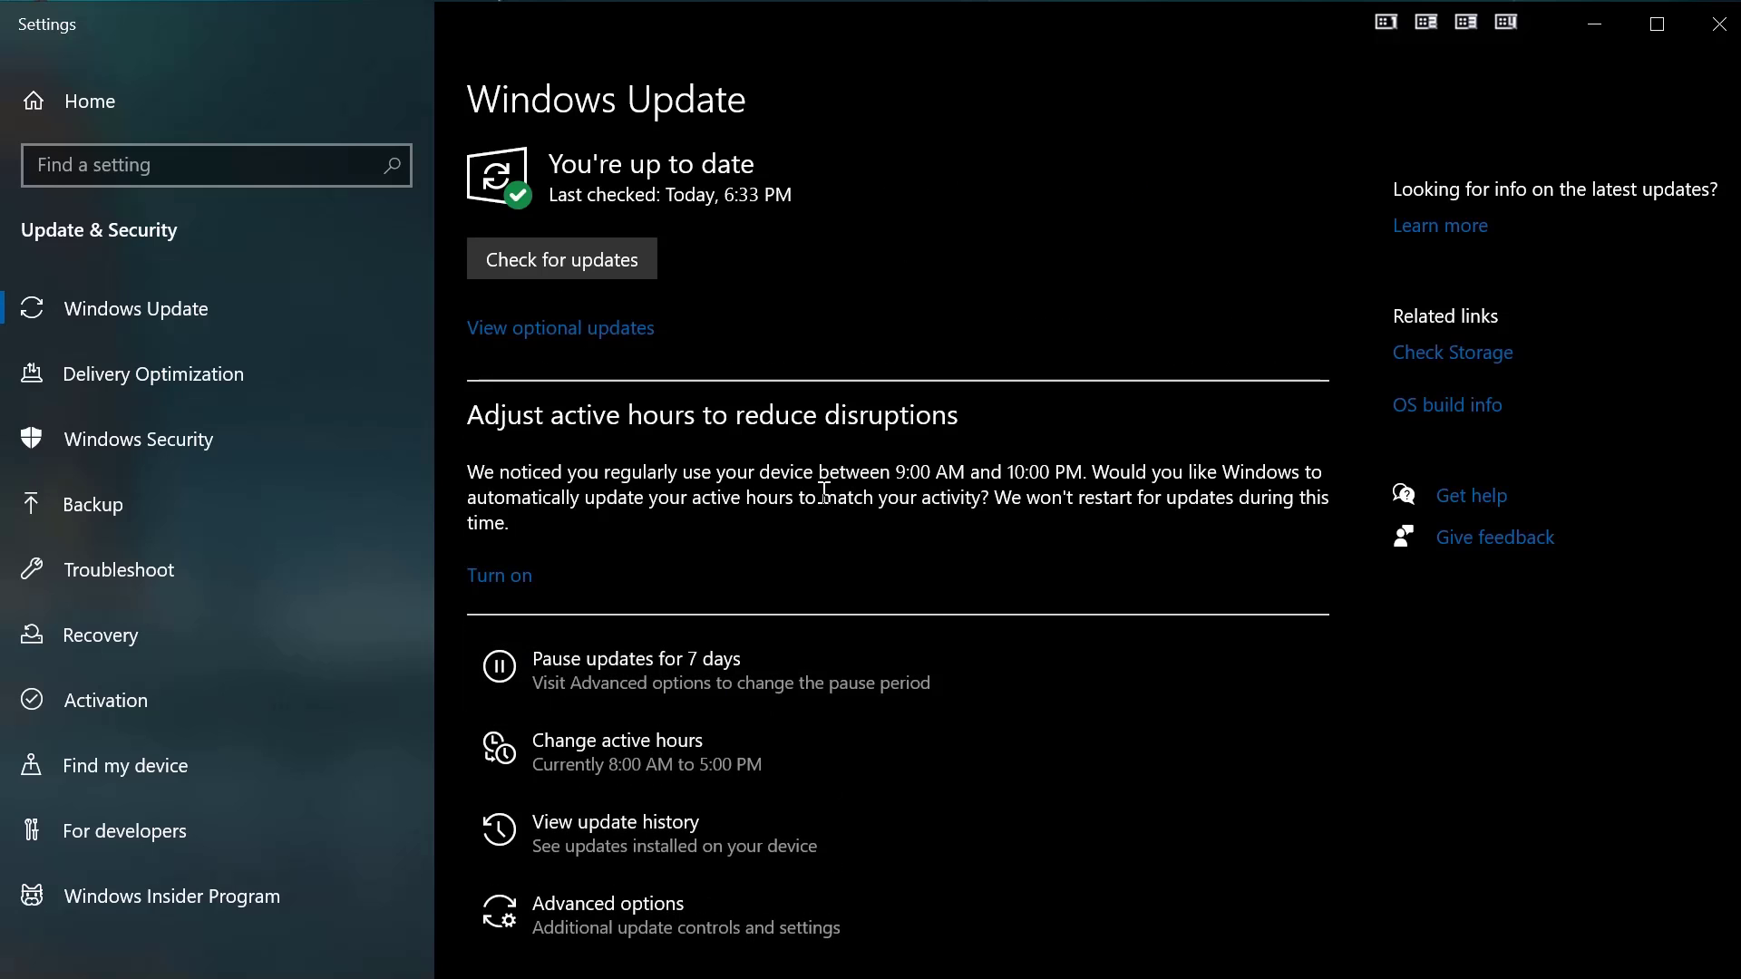
# Step: Review the optional driver updates list, then return to the main Windows Update page
pyautogui.click(590, 328)
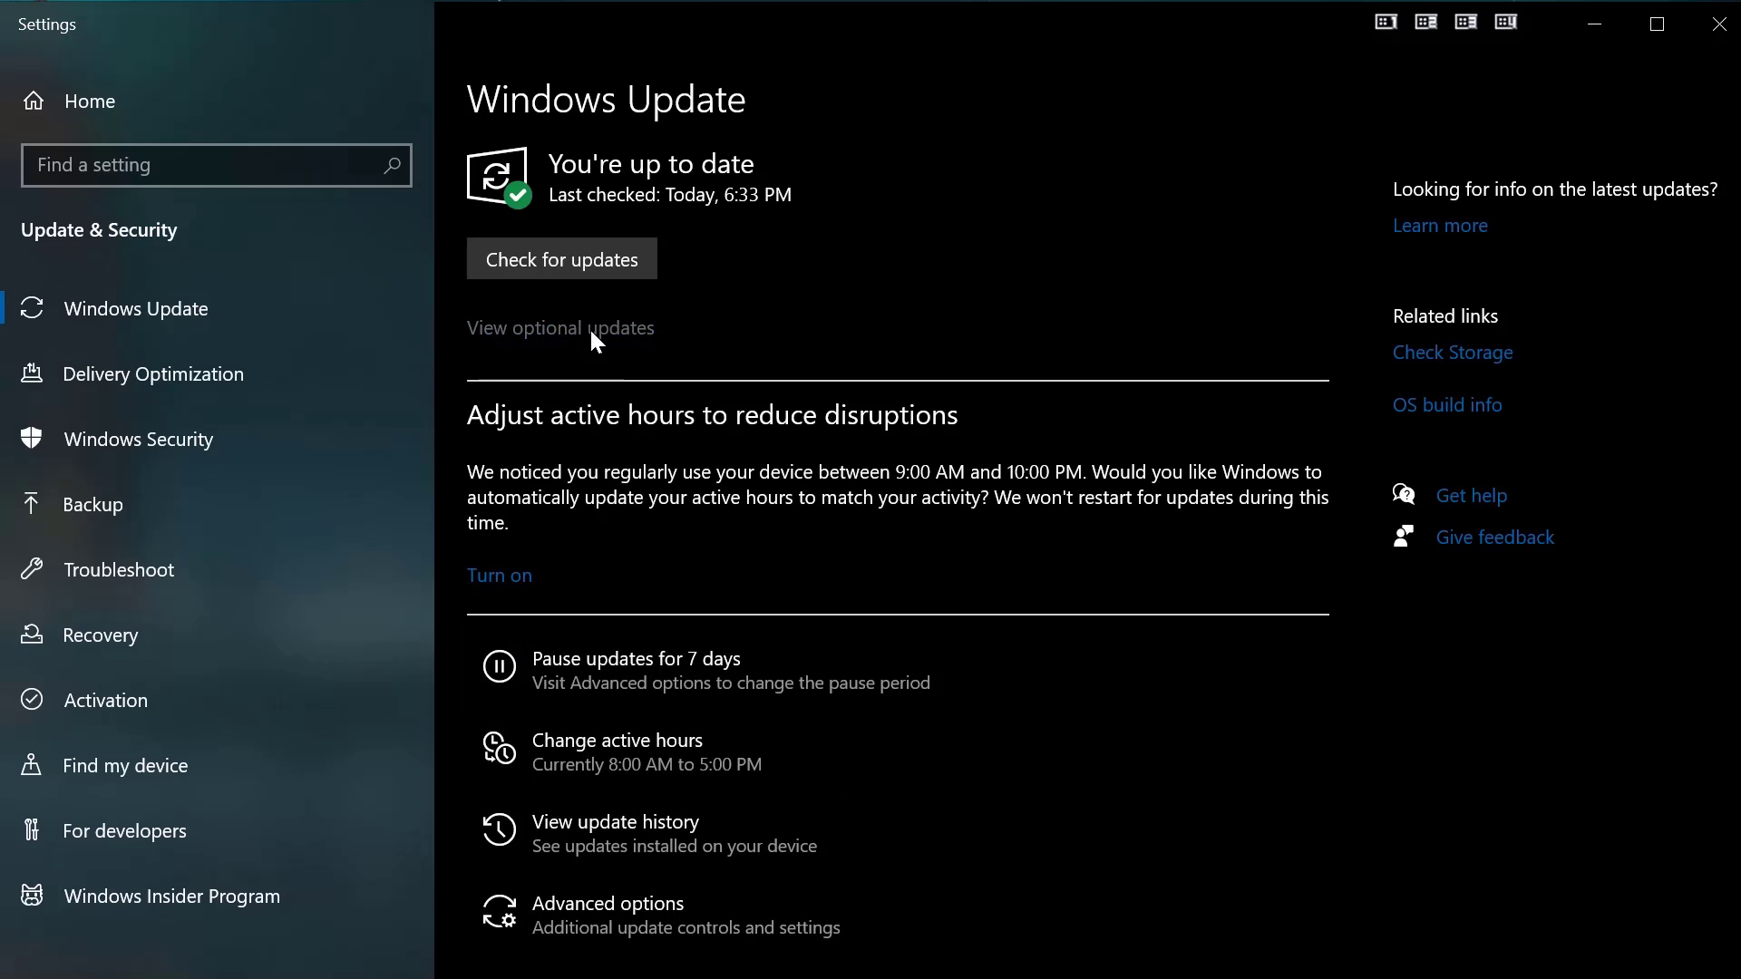
pyautogui.click(57, 260)
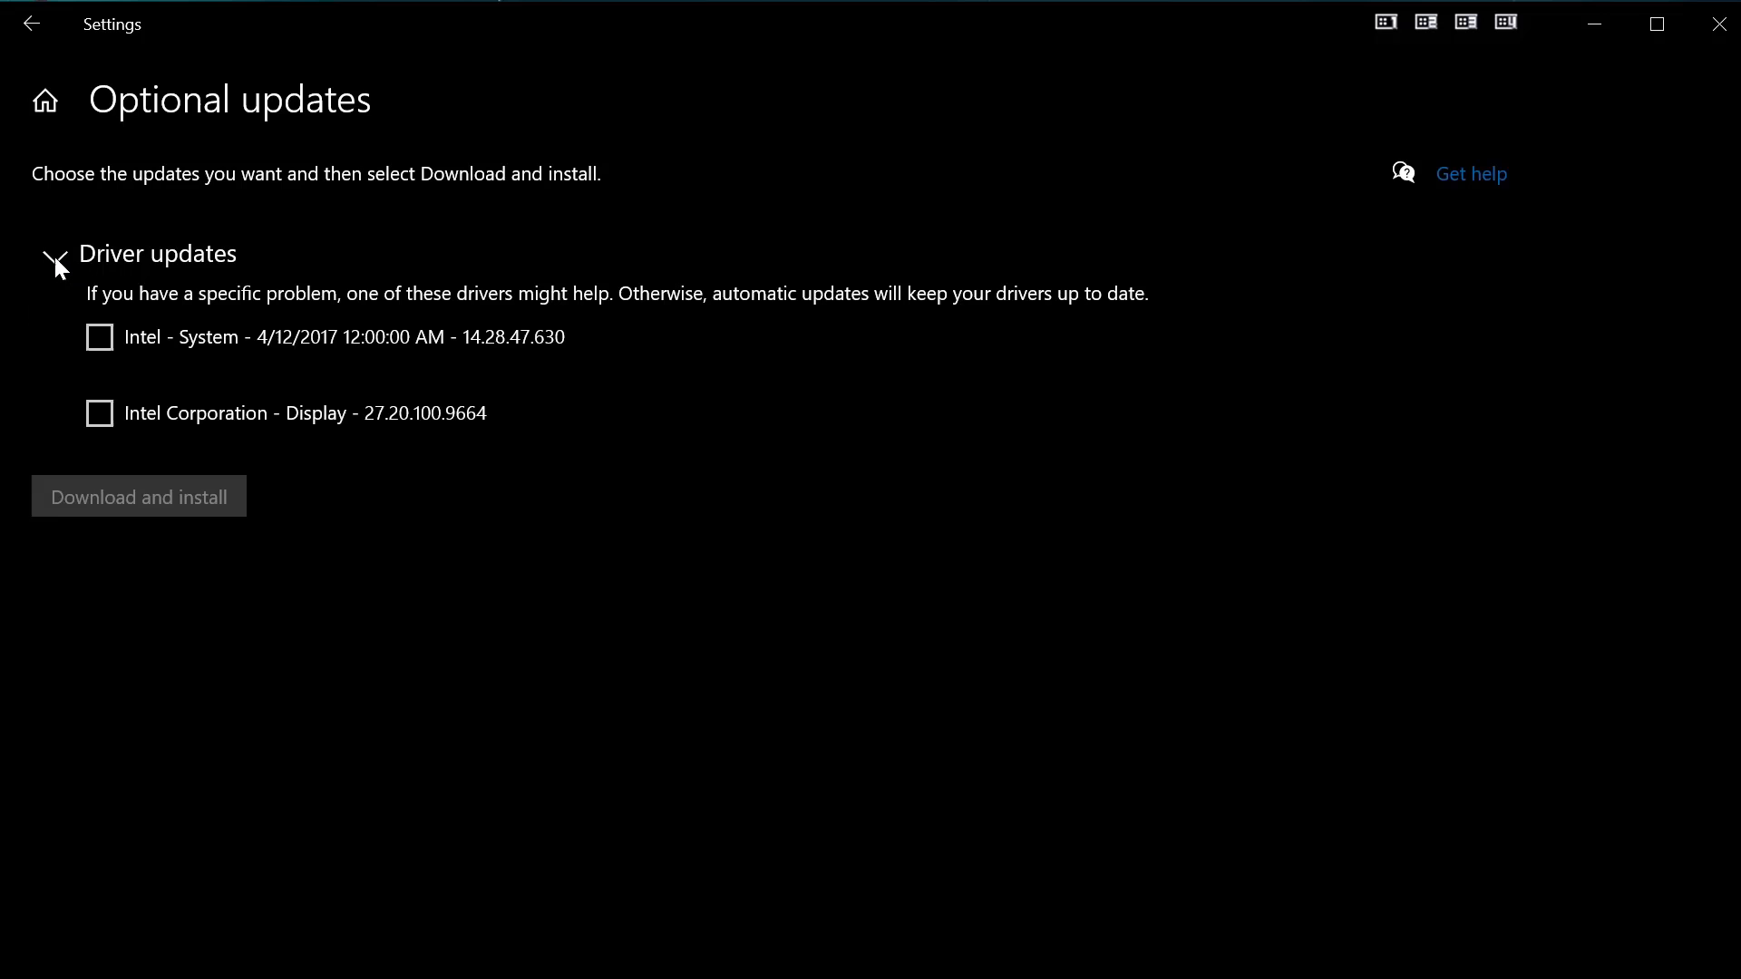
pyautogui.click(53, 256)
pyautogui.click(21, 24)
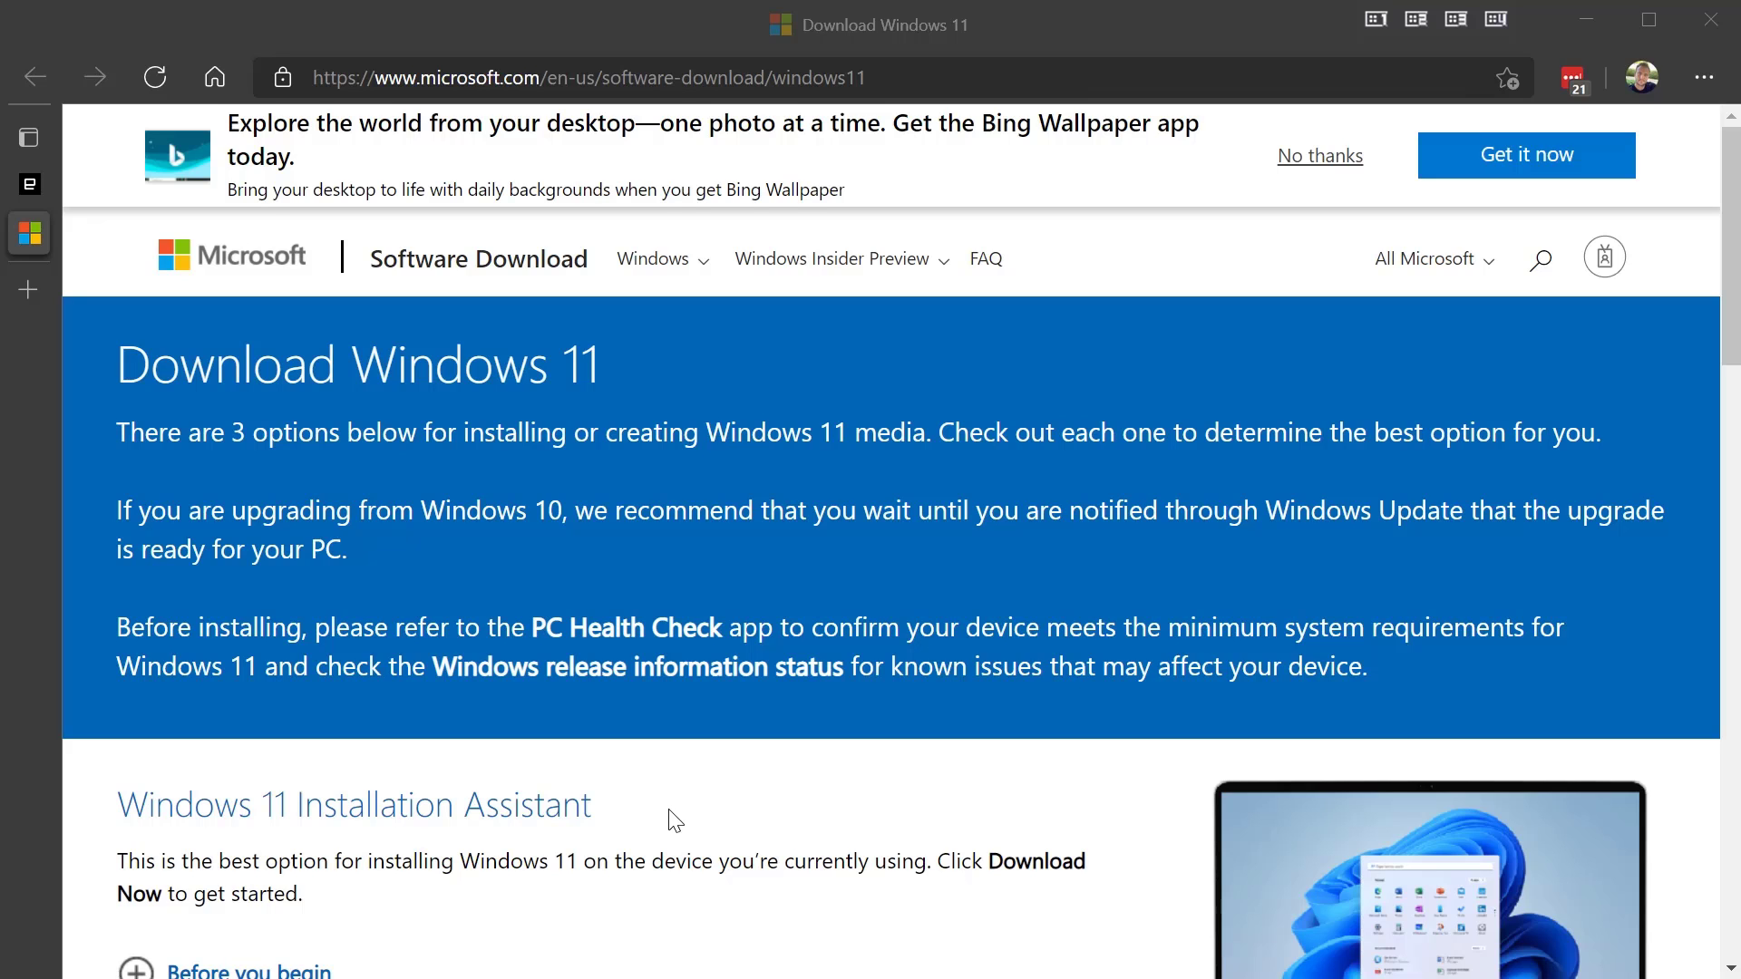
# Step: Expand Before you begin and highlight the Windows 10 licence requirement
pyautogui.scroll(-3, 432, 836)
pyautogui.click(161, 723)
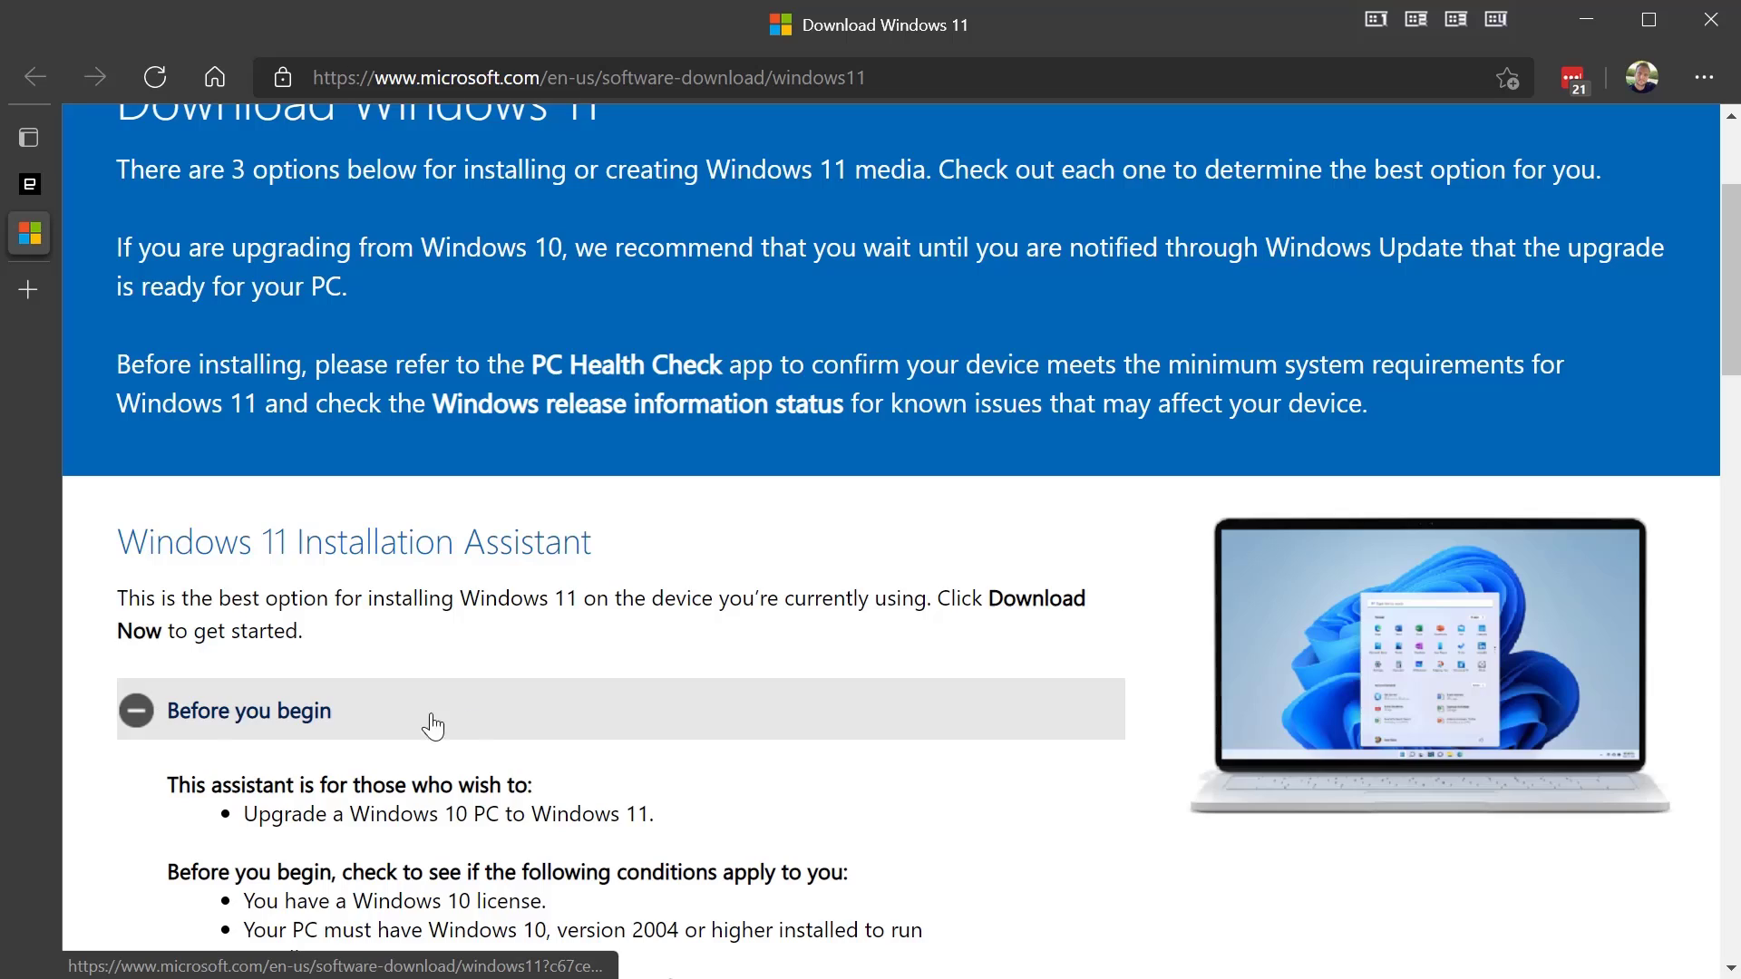
pyautogui.scroll(-3, 435, 723)
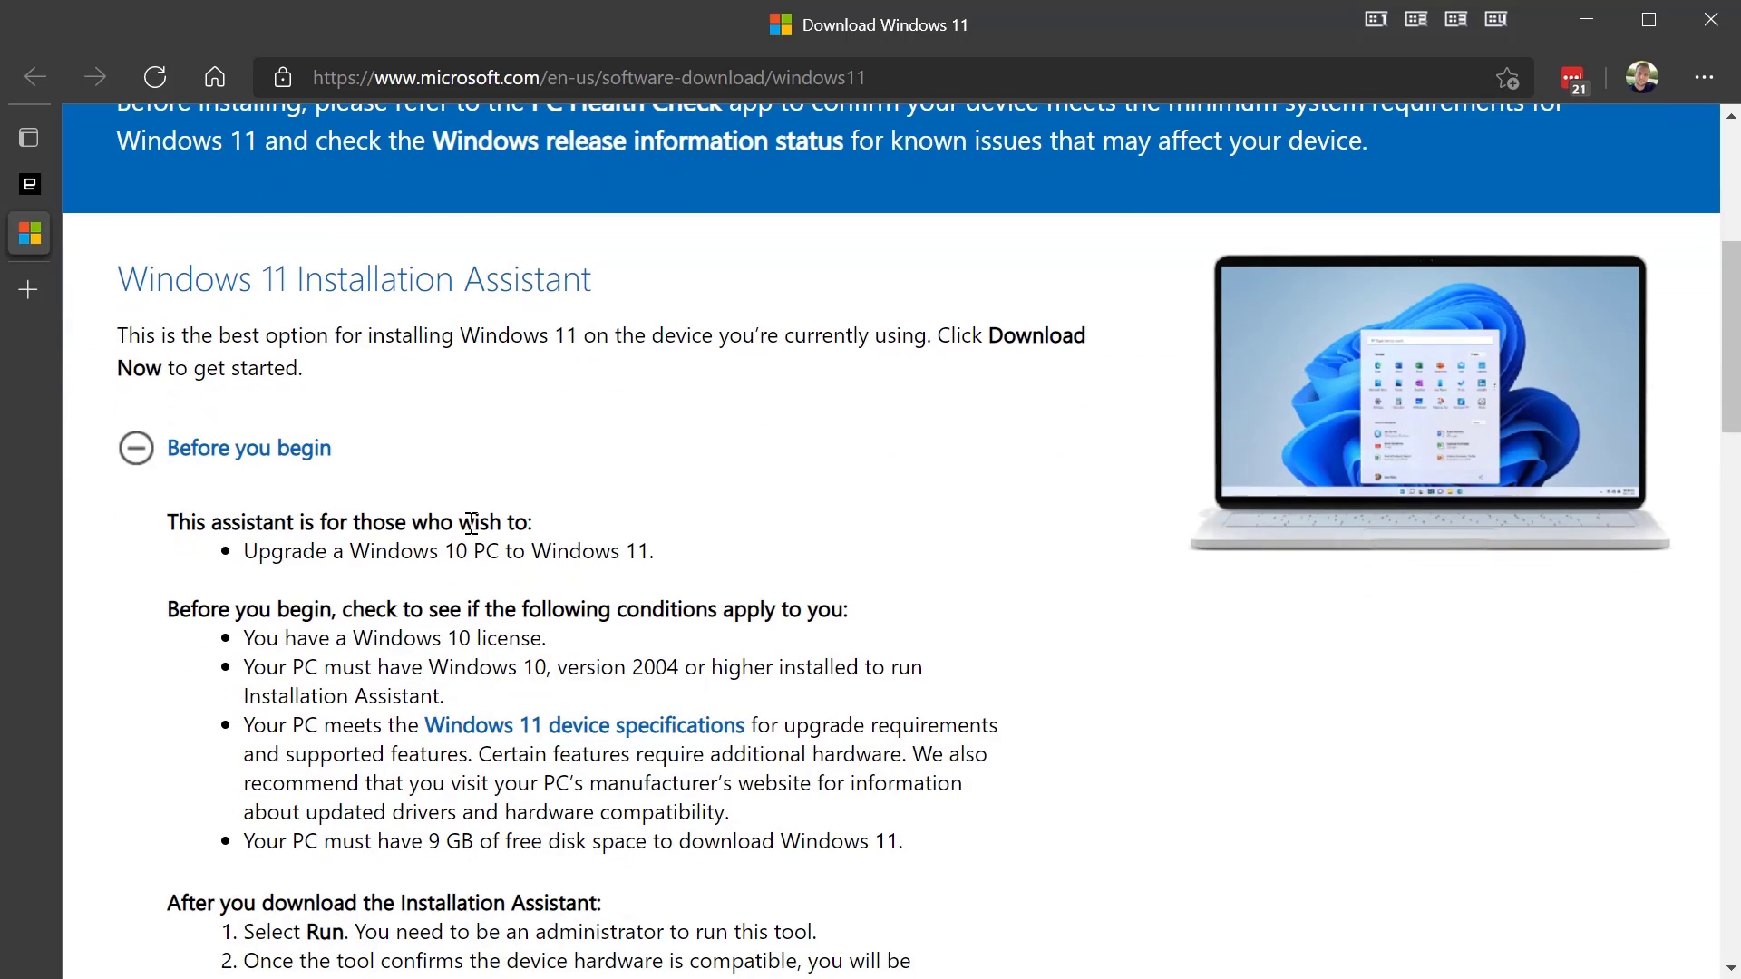
pyautogui.moveTo(437, 551); pyautogui.dragTo(533, 550)
pyautogui.click(541, 551)
pyautogui.moveTo(267, 639); pyautogui.dragTo(558, 637)
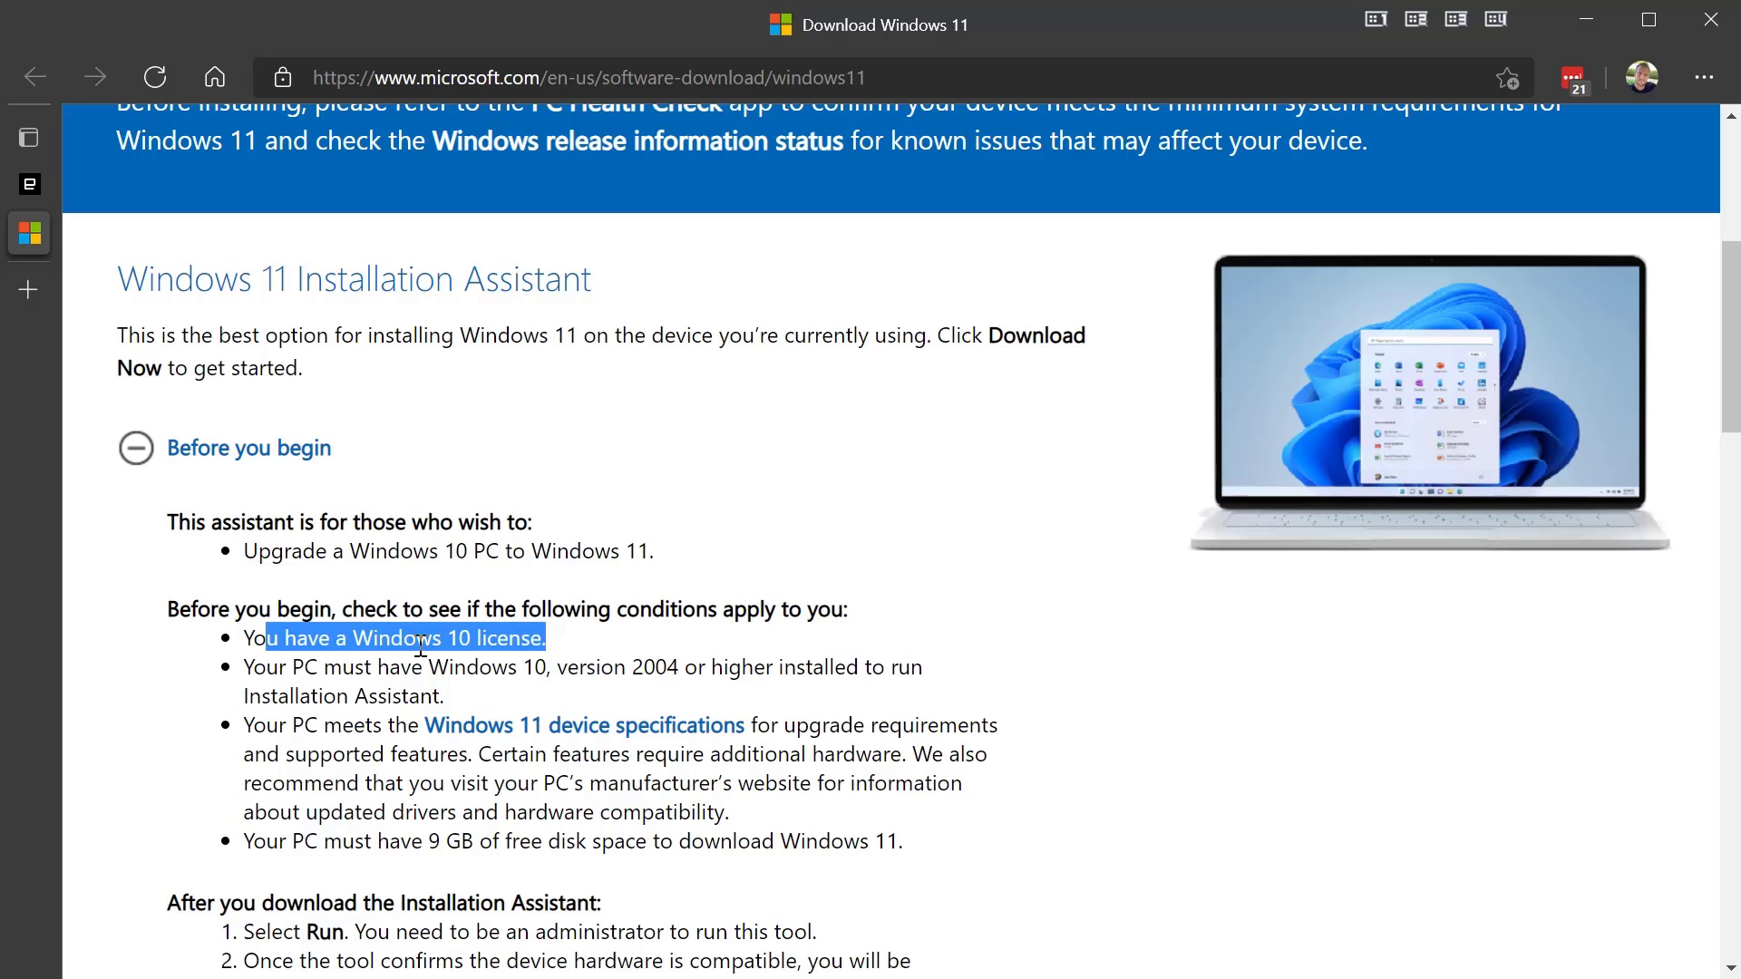
pyautogui.click(463, 651)
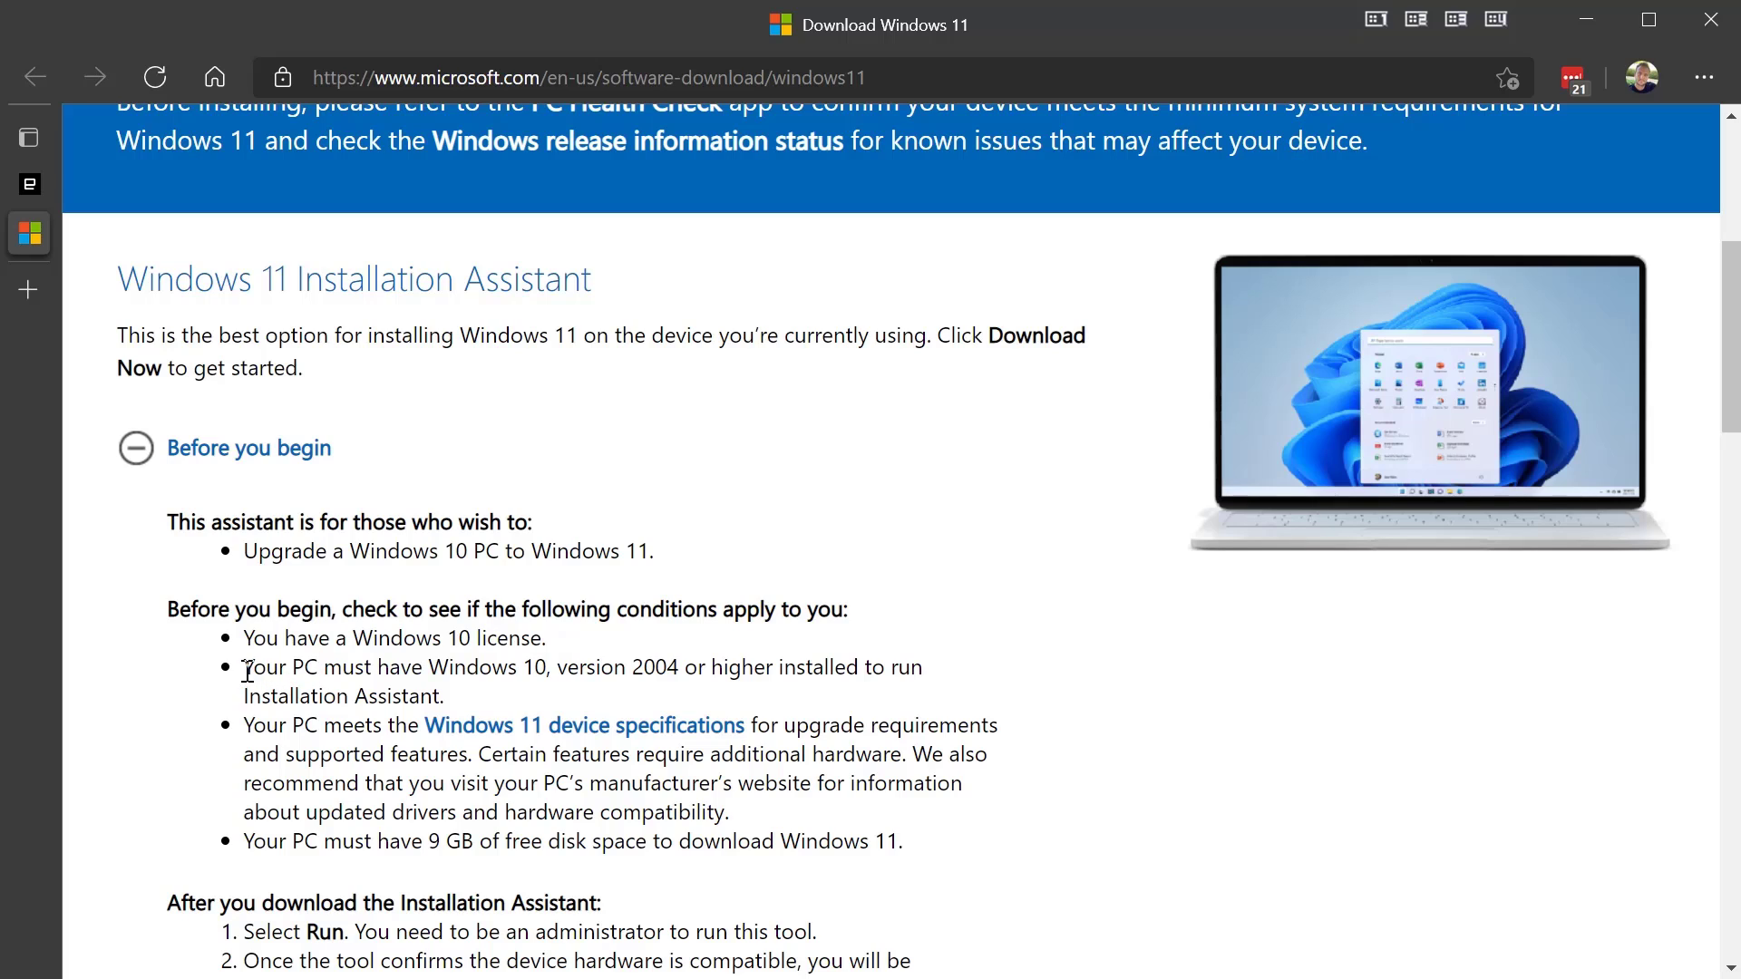
# Step: Highlight the Windows 10 version 2004 requirement and scroll down to the Installation Assistant download
pyautogui.moveTo(248, 671)
pyautogui.mouseDown()
pyautogui.moveTo(458, 667)
pyautogui.moveTo(505, 684)
pyautogui.moveTo(280, 677)
pyautogui.mouseUp()
pyautogui.click(332, 723)
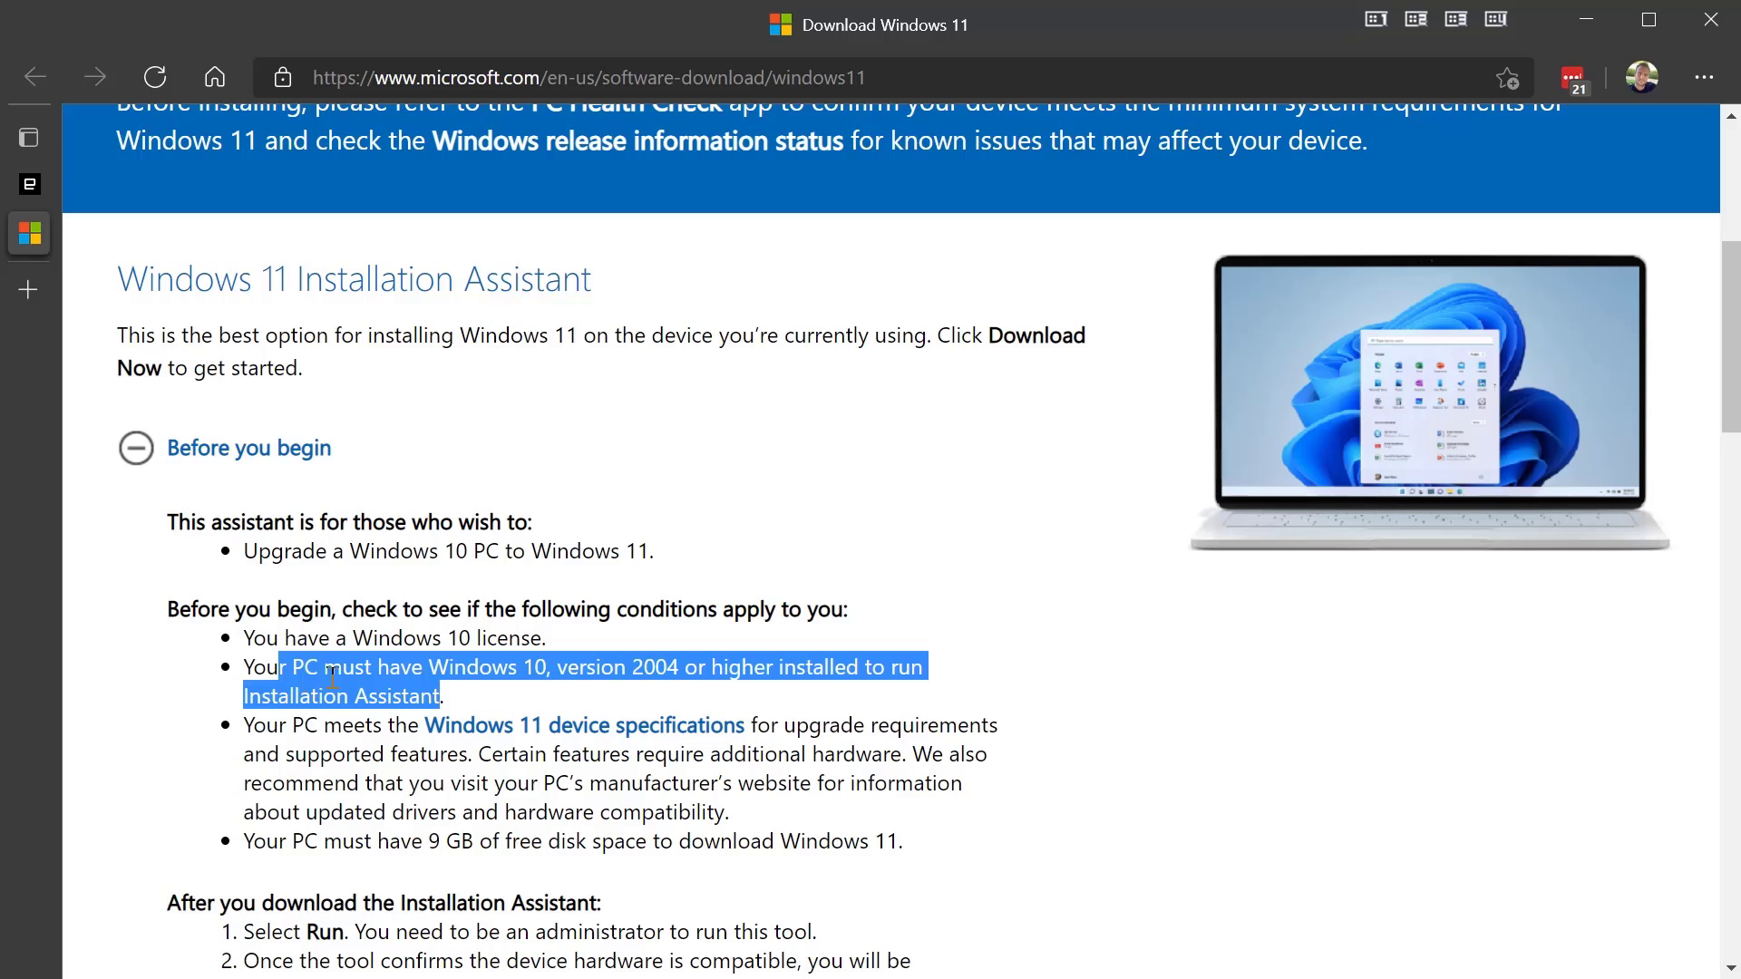
pyautogui.click(381, 736)
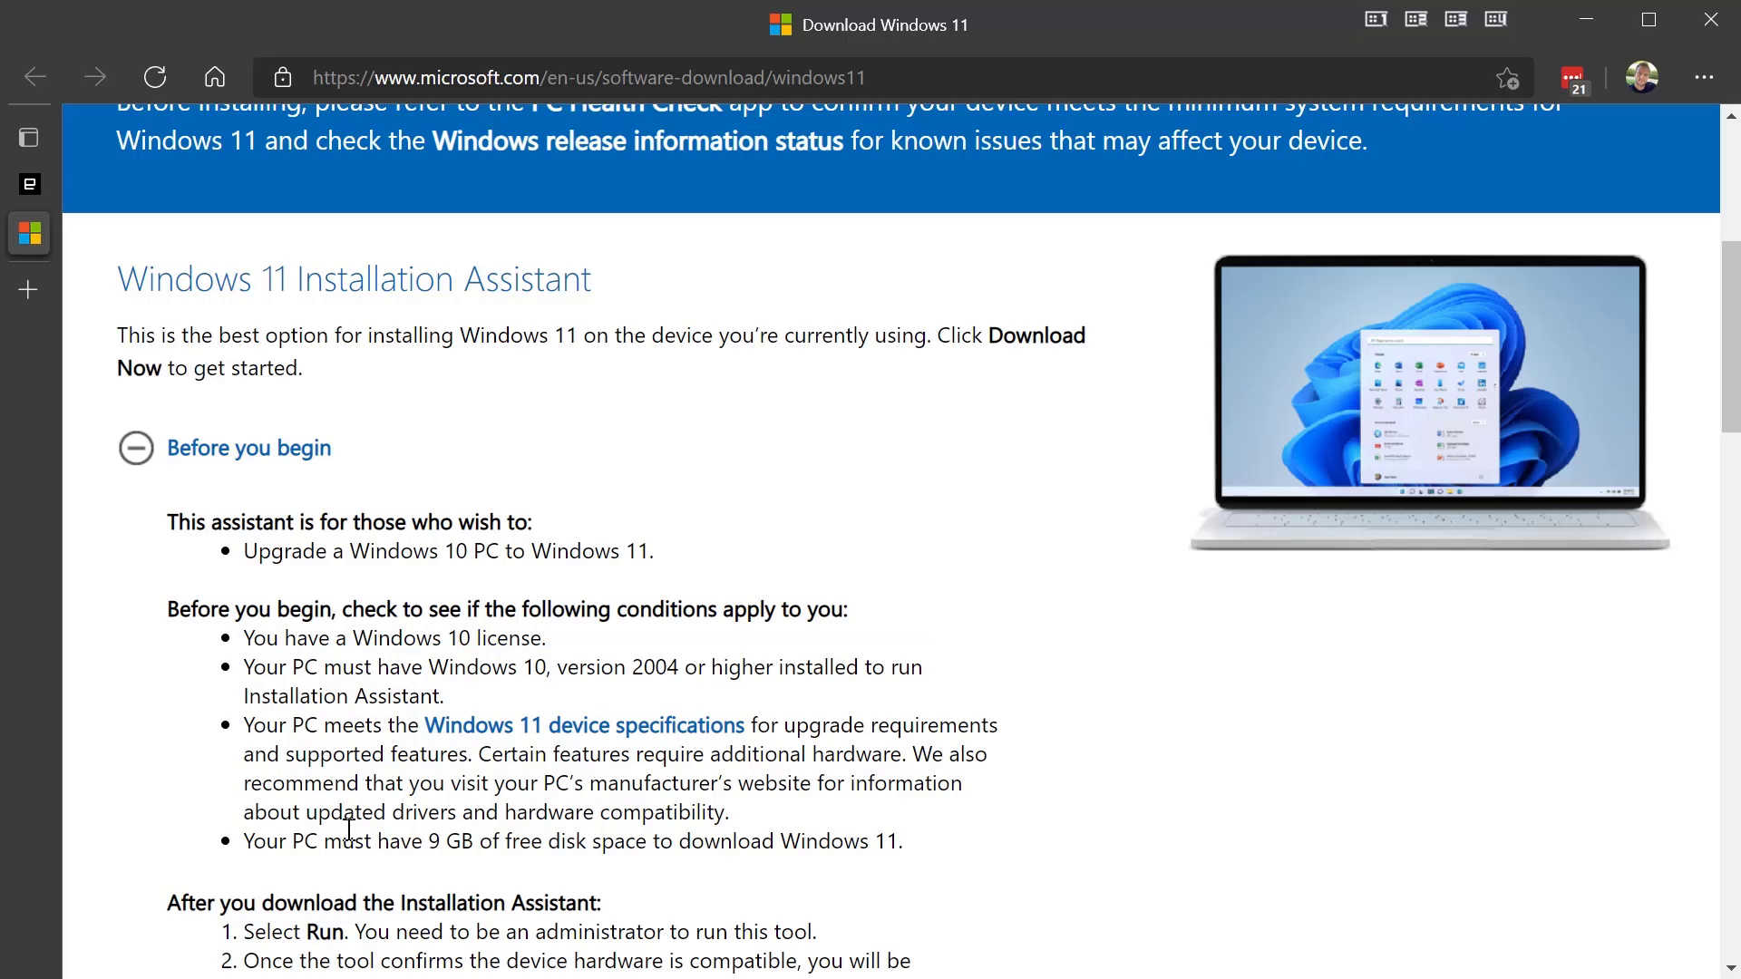
pyautogui.scroll(-3, 827, 817)
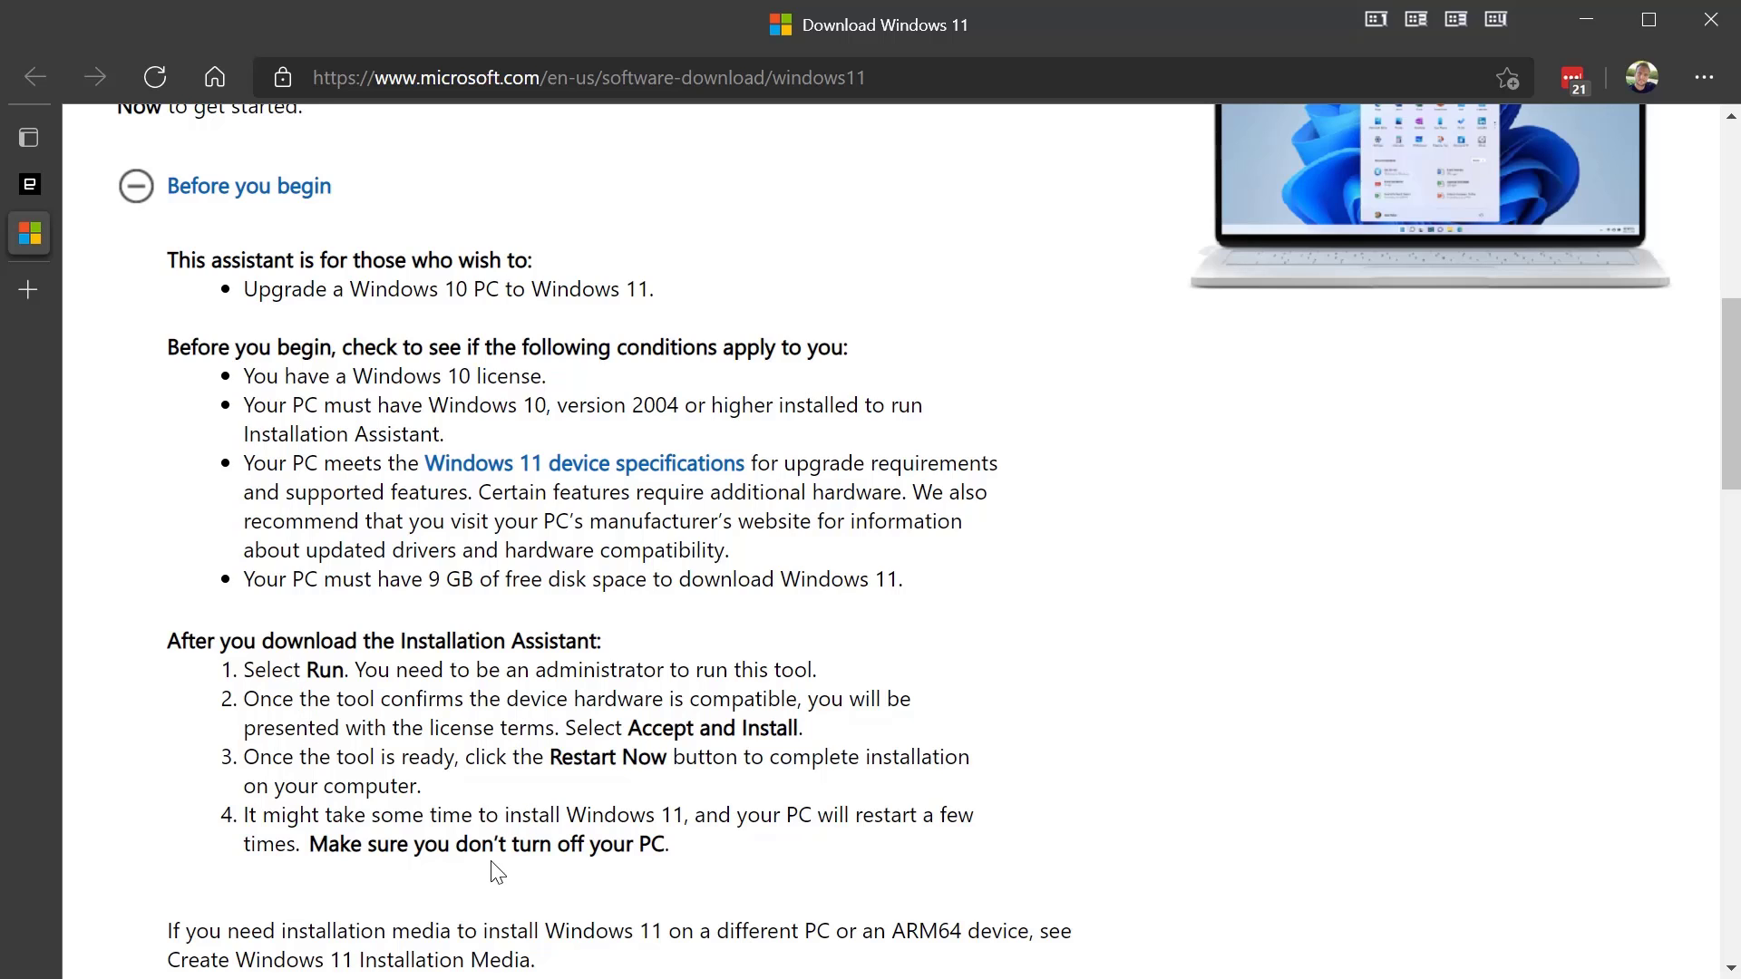
pyautogui.scroll(-1, 490, 853)
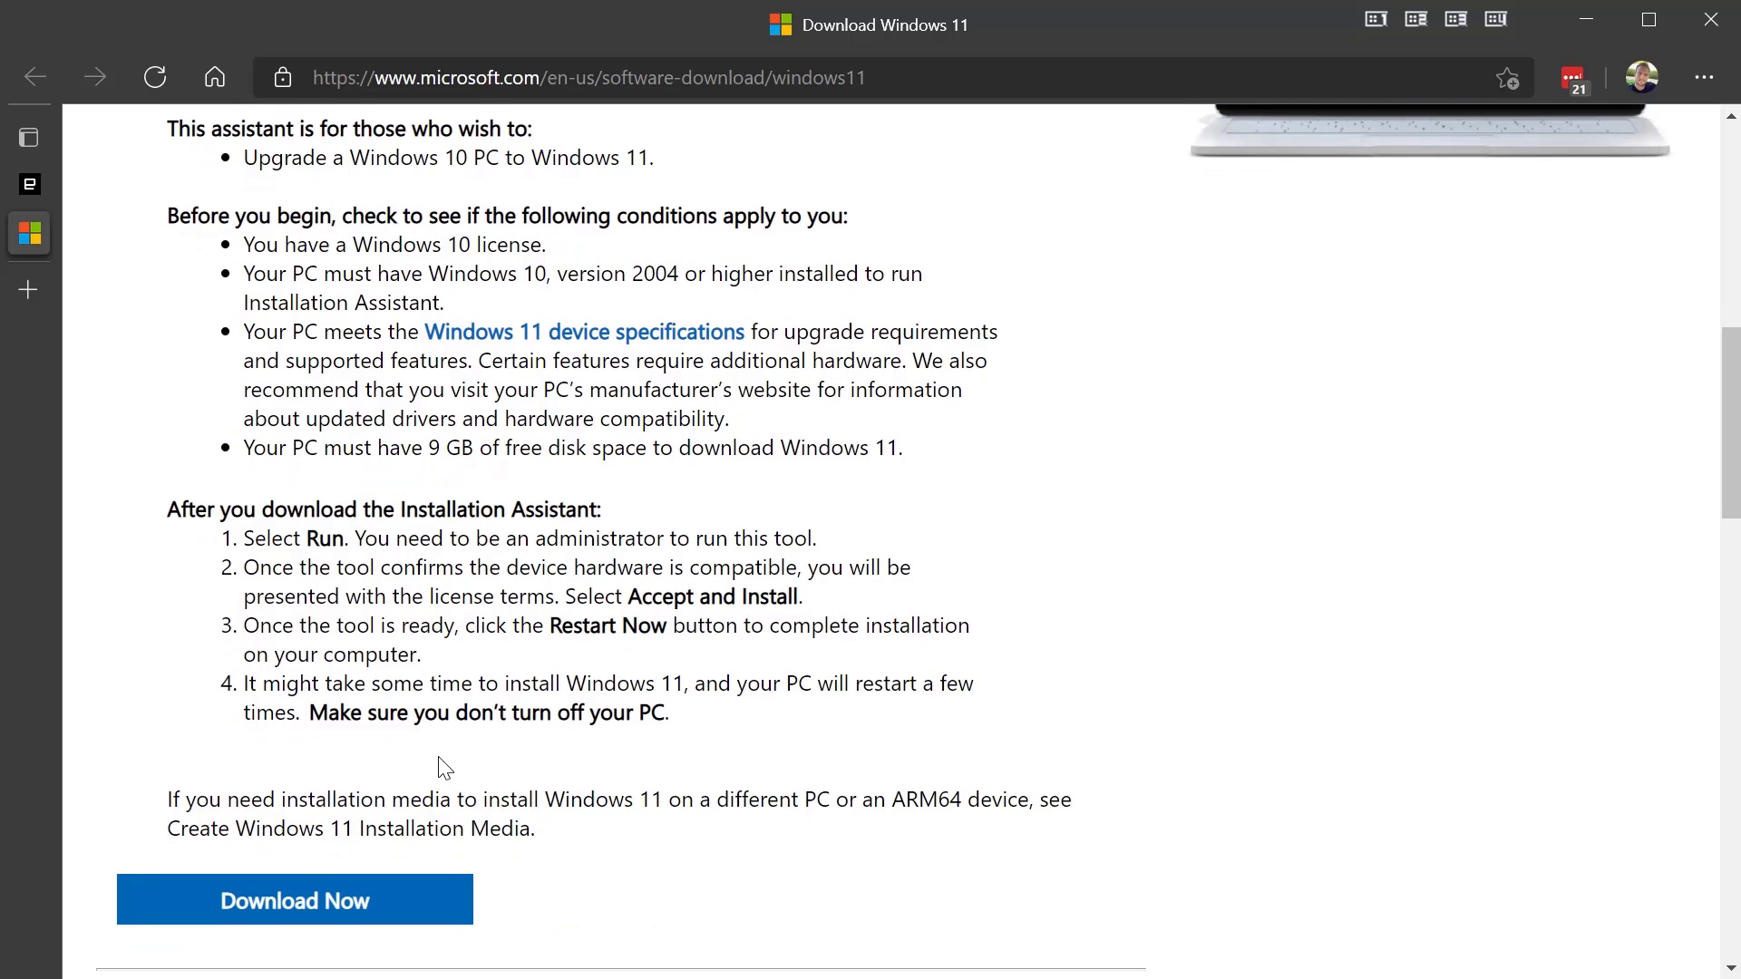
pyautogui.scroll(-1, 444, 767)
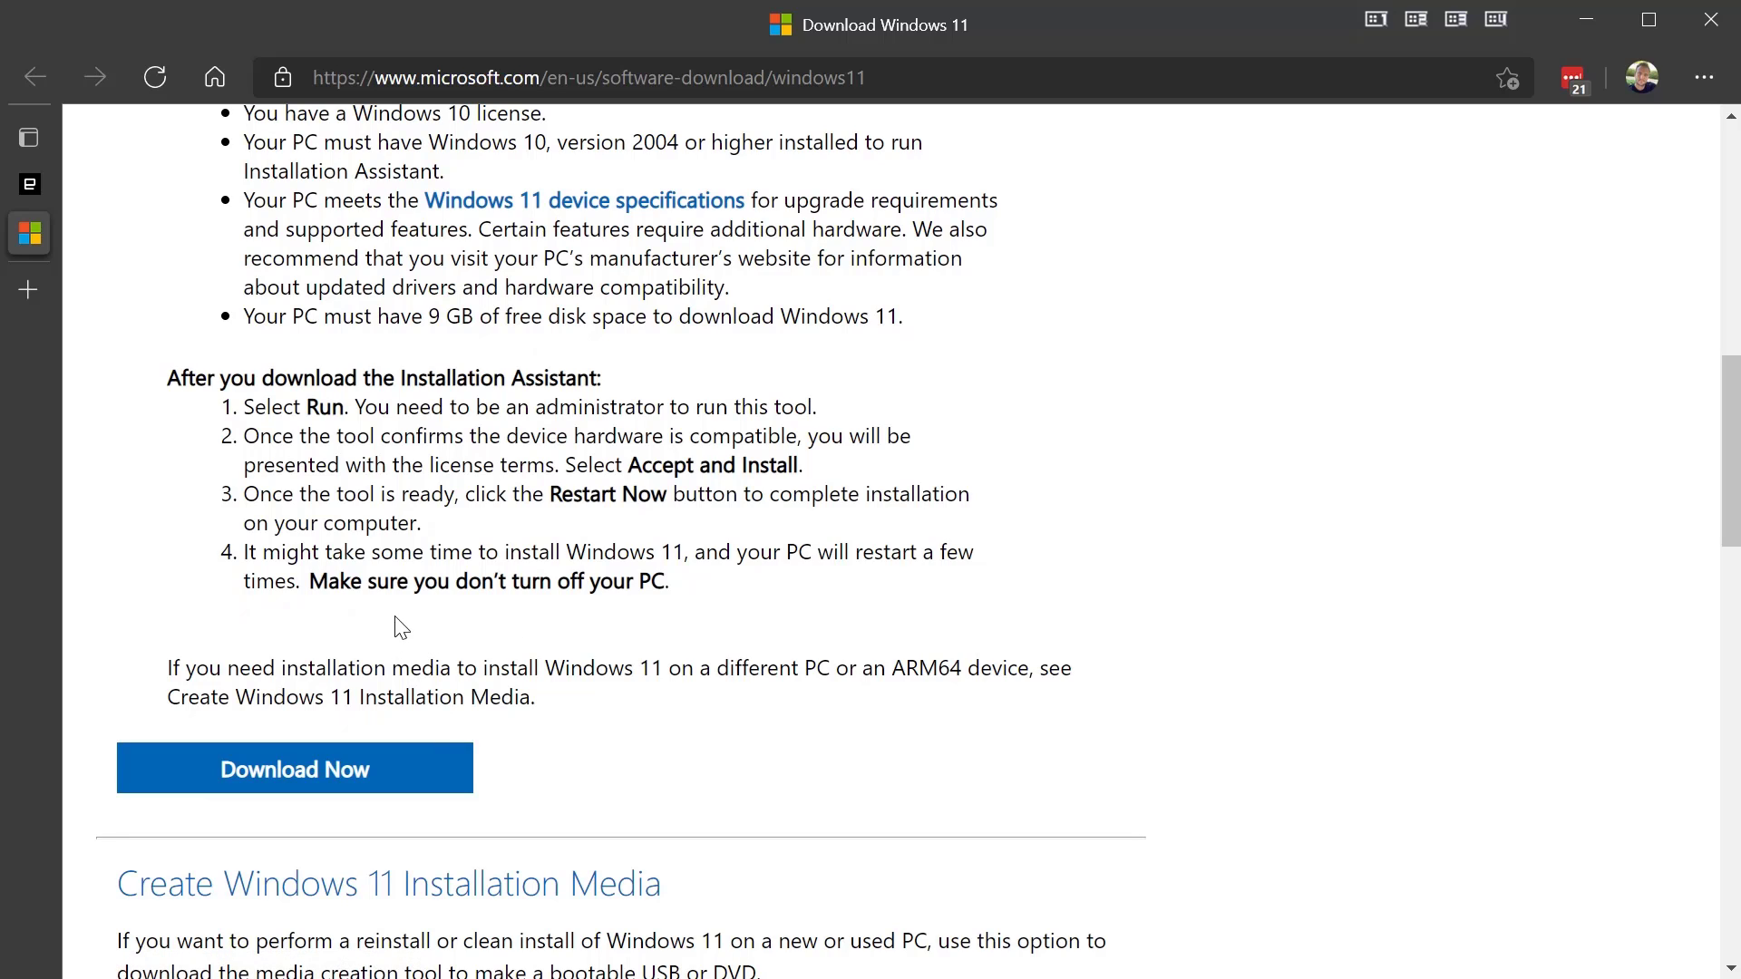
# Step: Download and run the Windows 11 Installation Assistant, then accept its licence terms to start installing
pyautogui.click(381, 780)
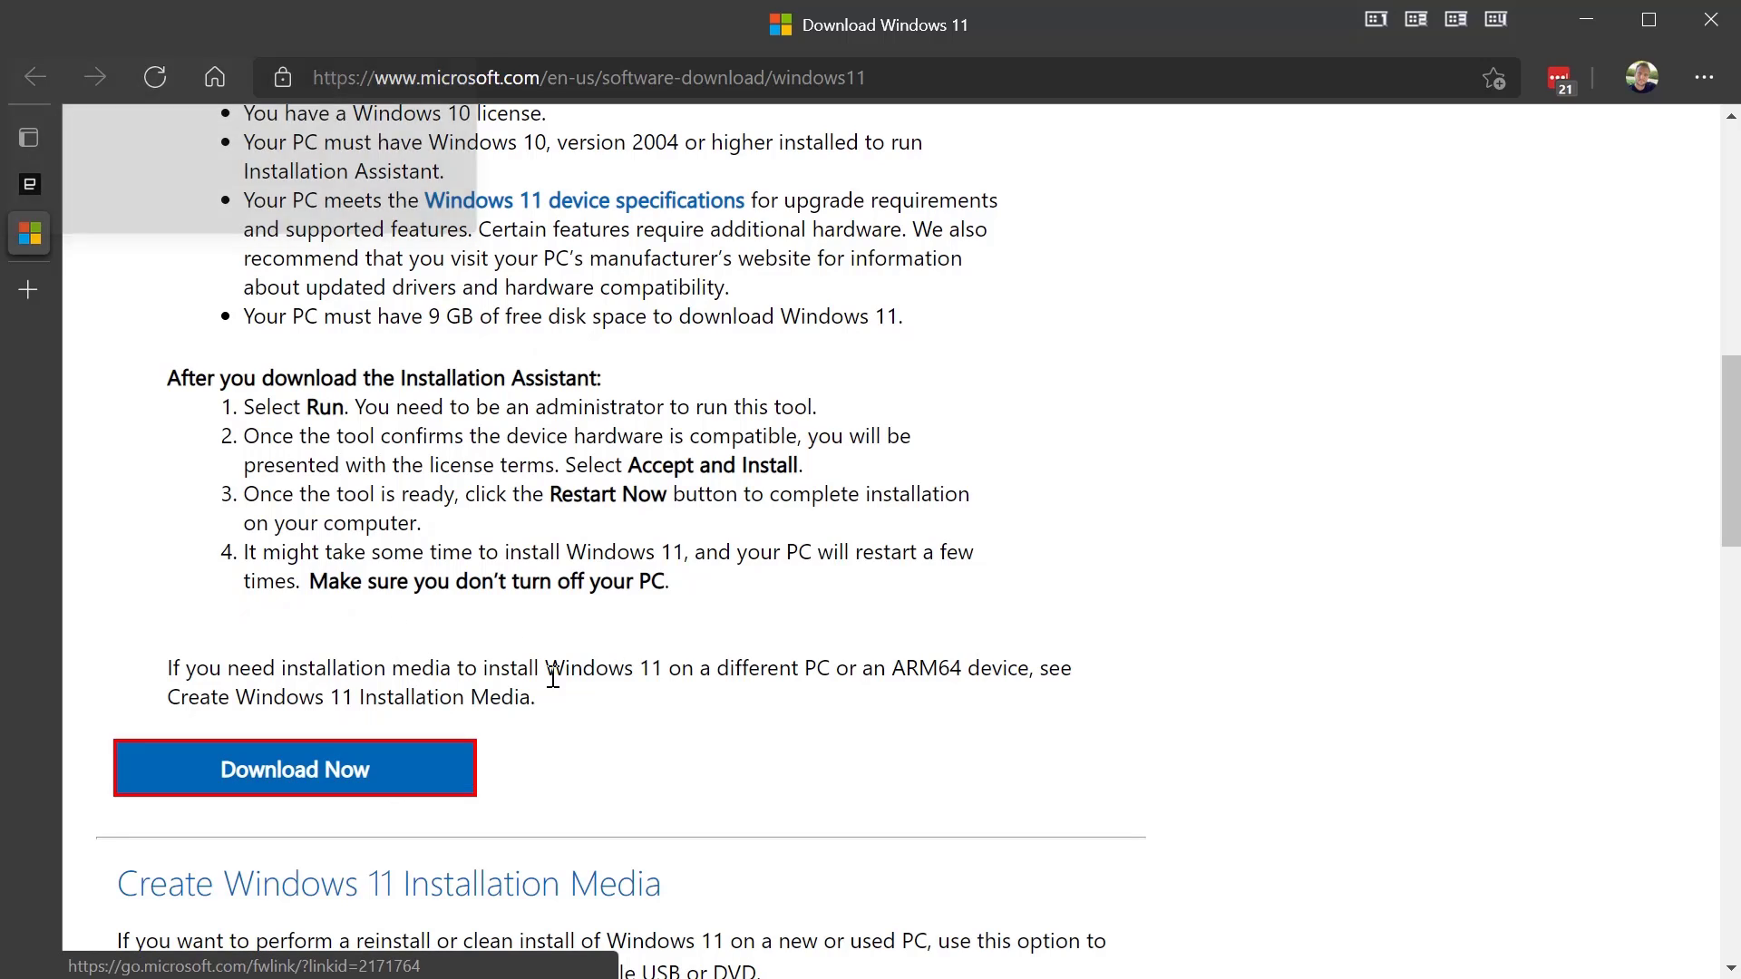
pyautogui.click(1197, 199)
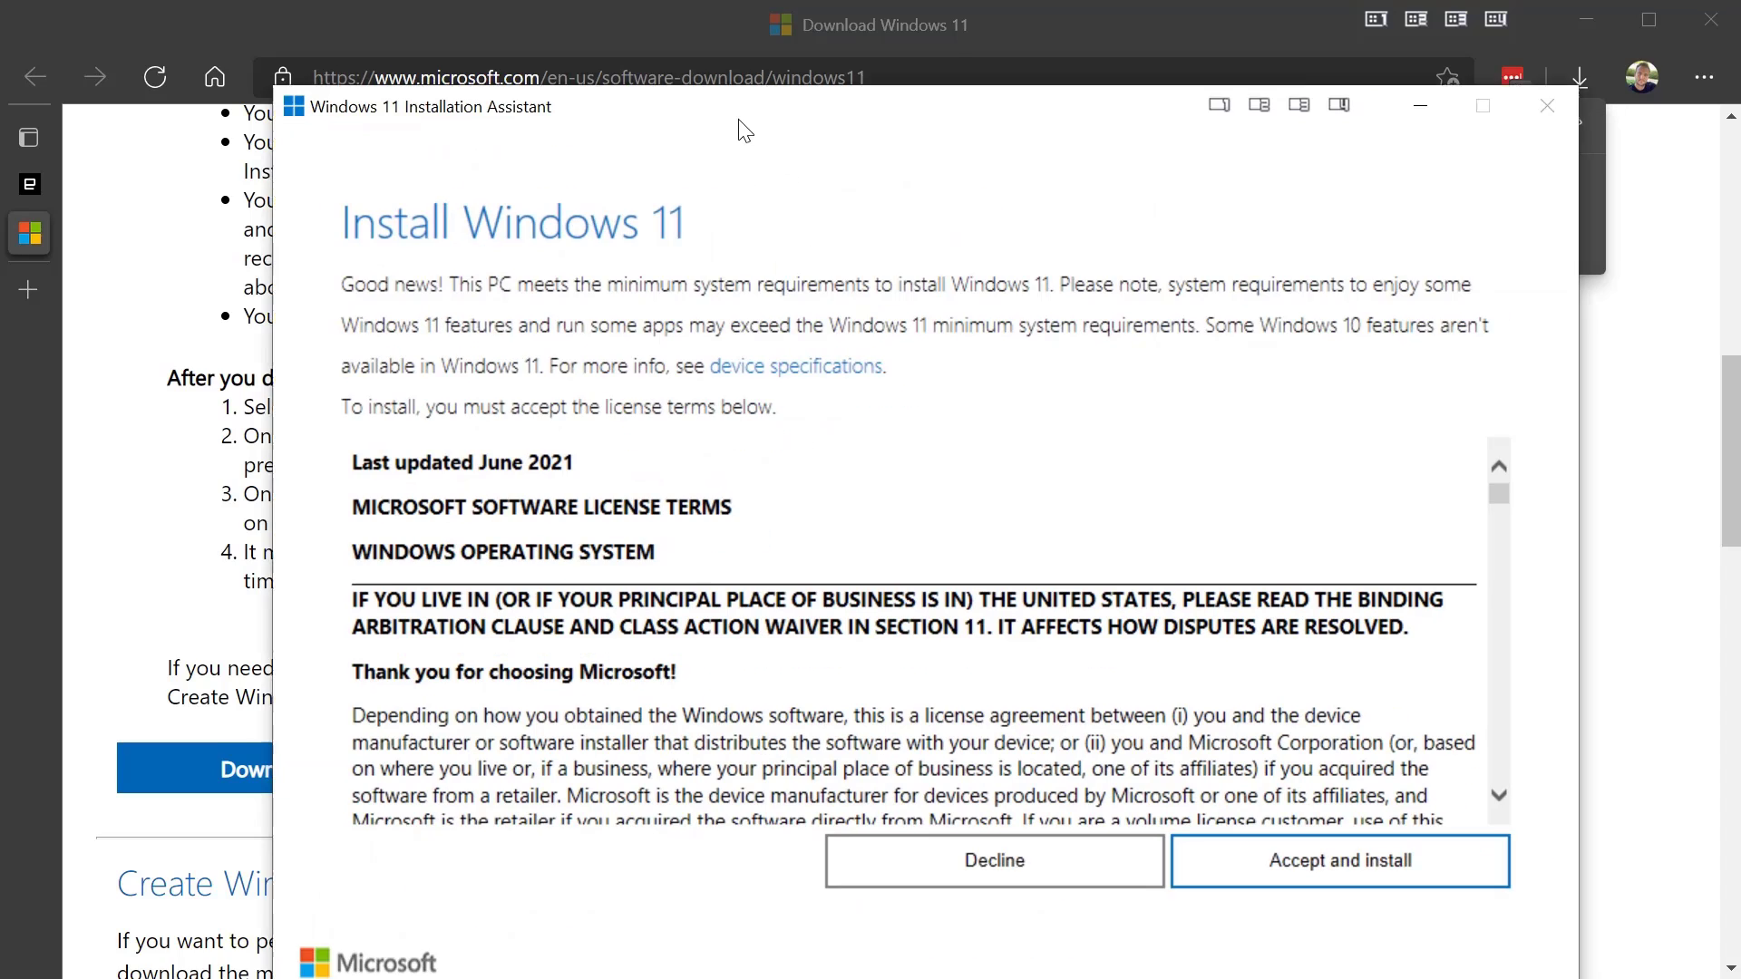
pyautogui.moveTo(739, 121); pyautogui.dragTo(653, 73)
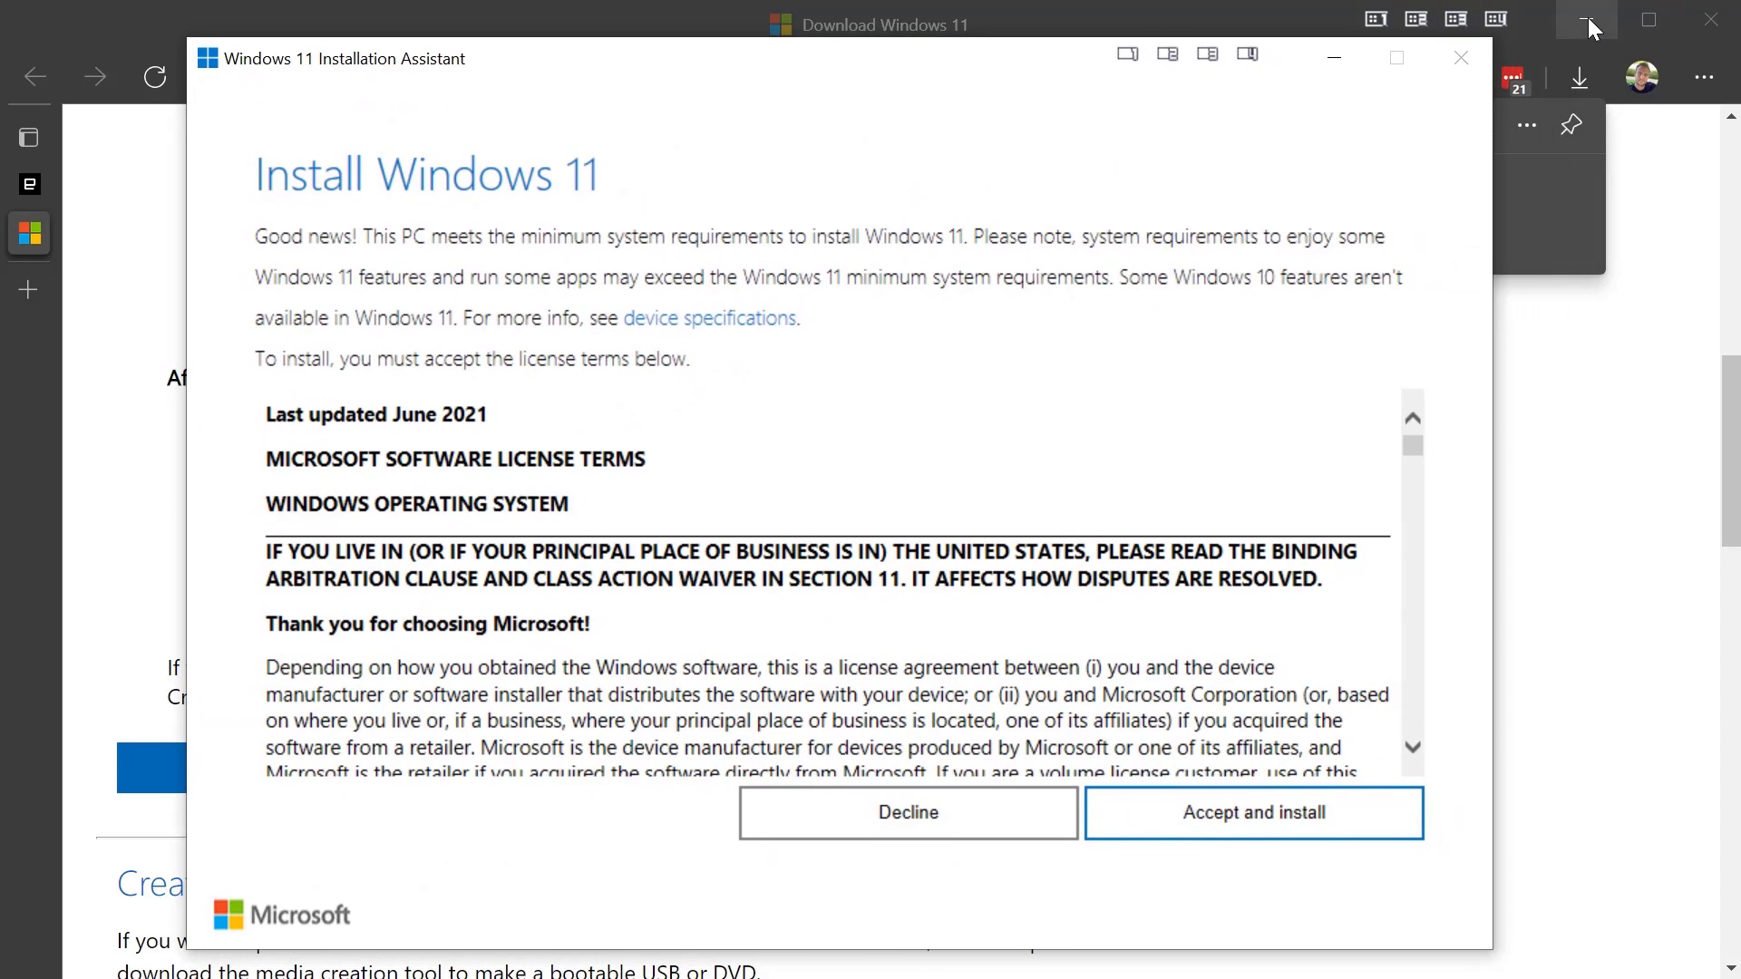
pyautogui.click(1587, 18)
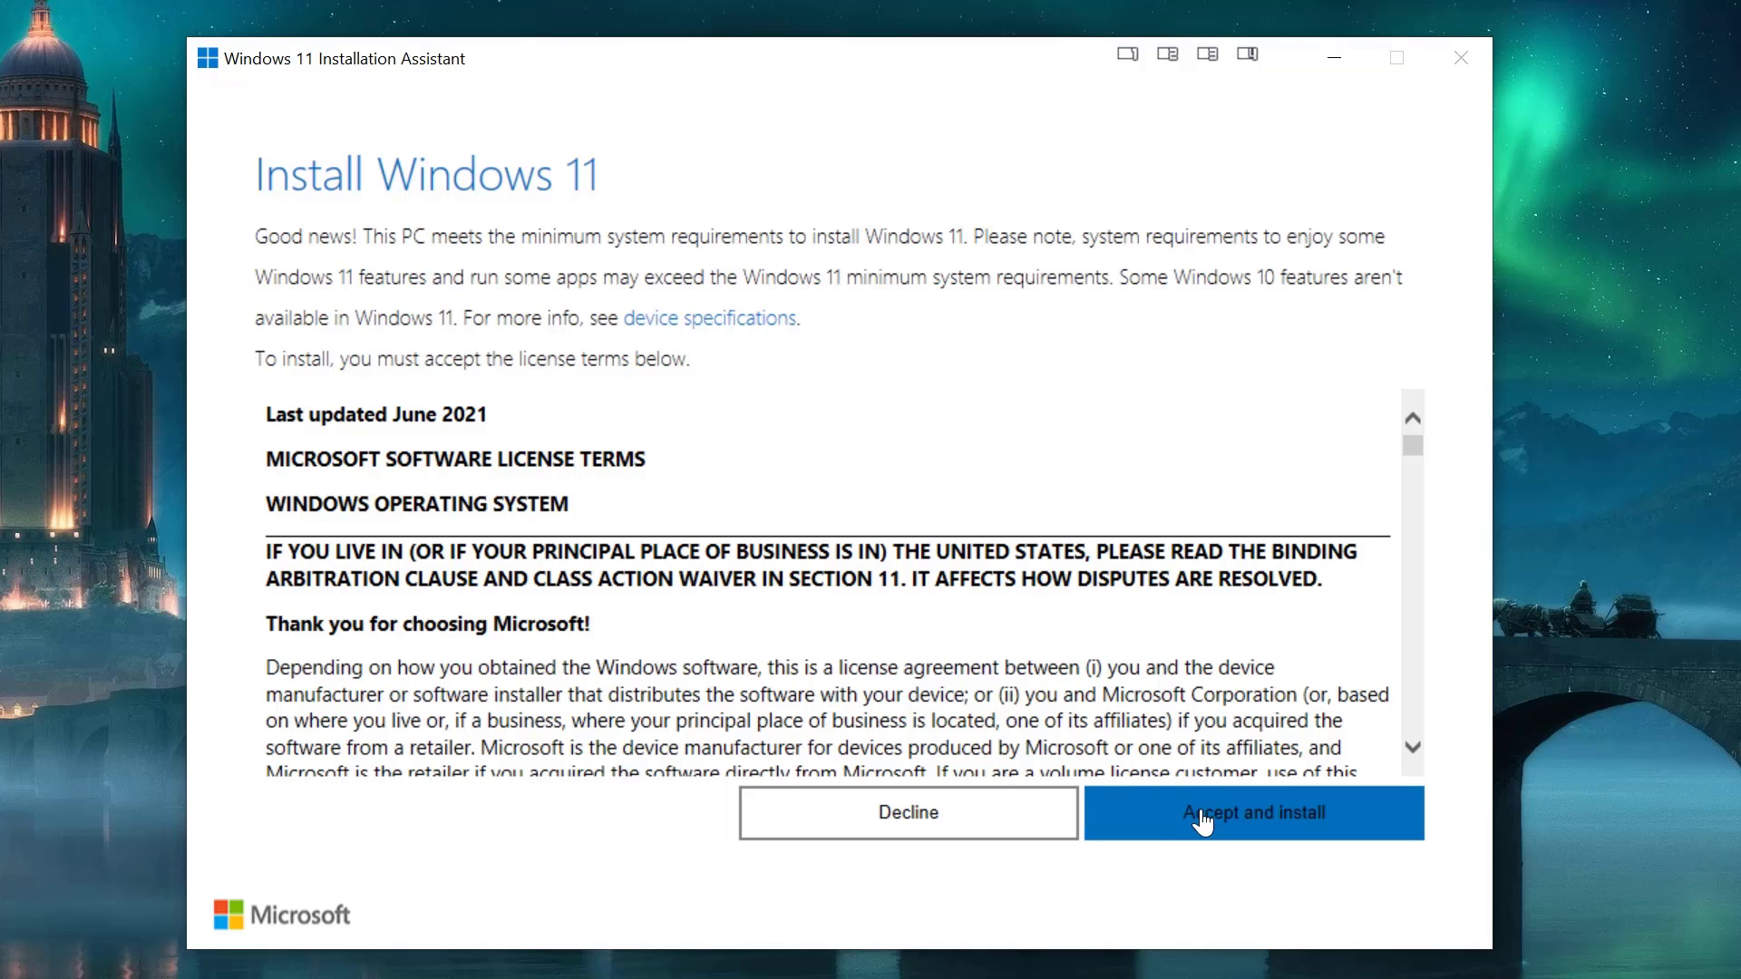
pyautogui.moveTo(1411, 448); pyautogui.dragTo(1443, 746)
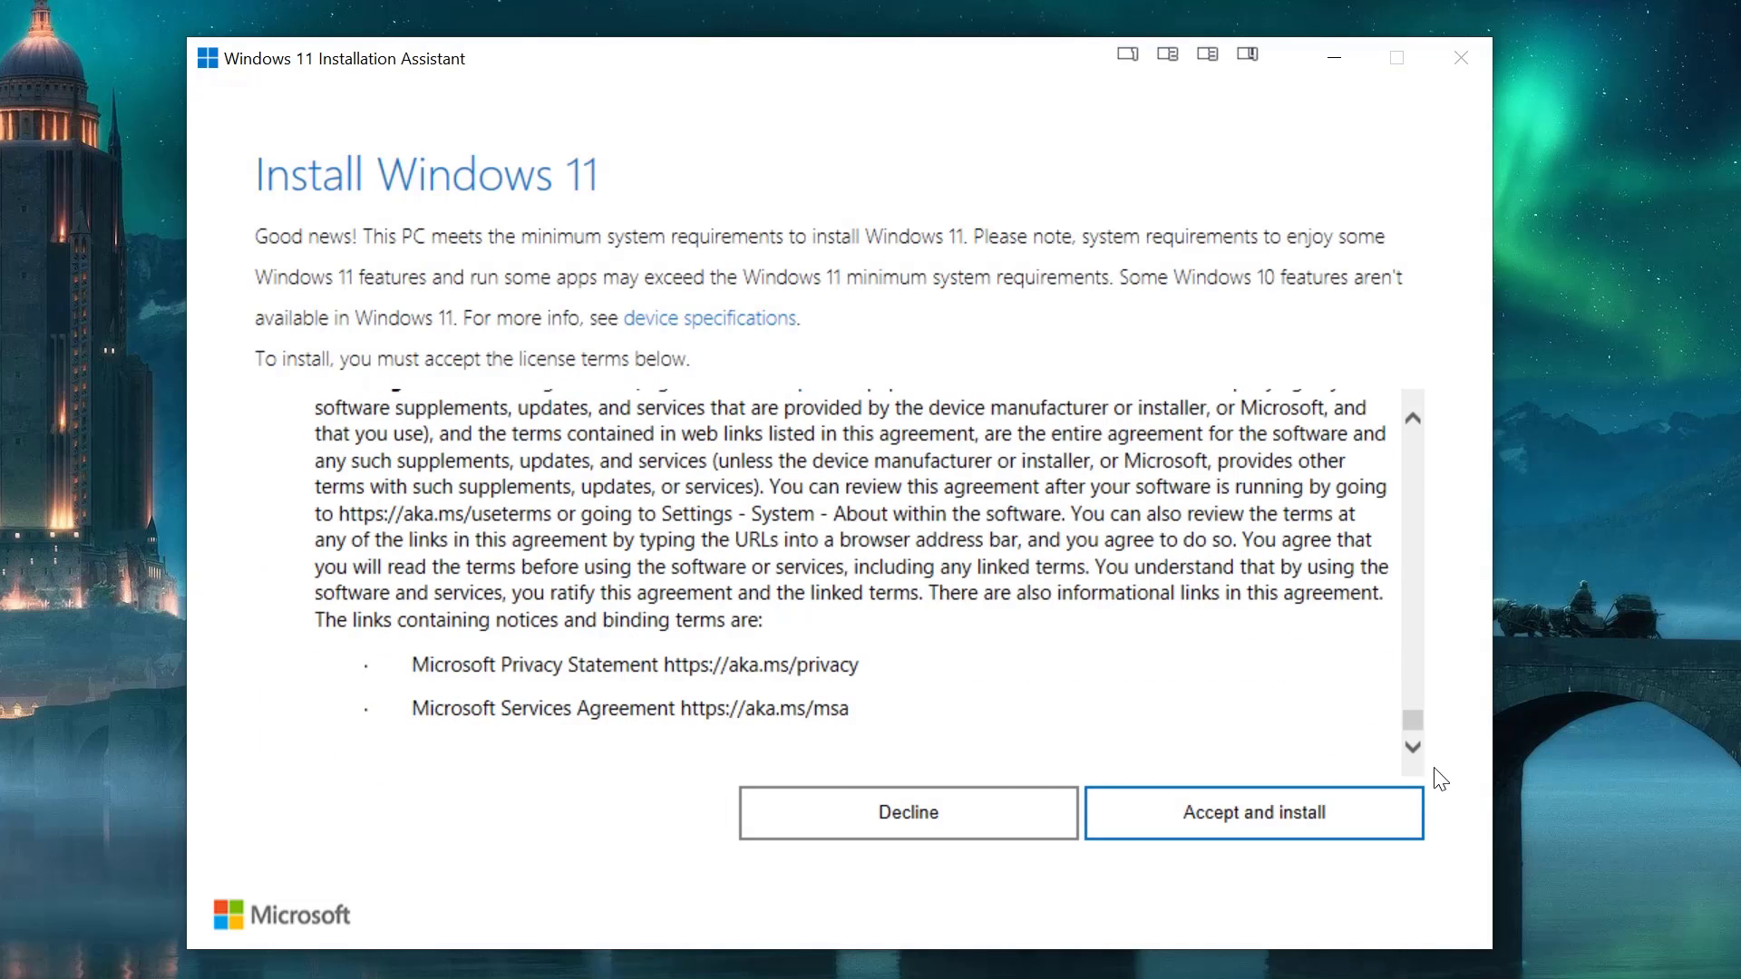
pyautogui.click(1297, 821)
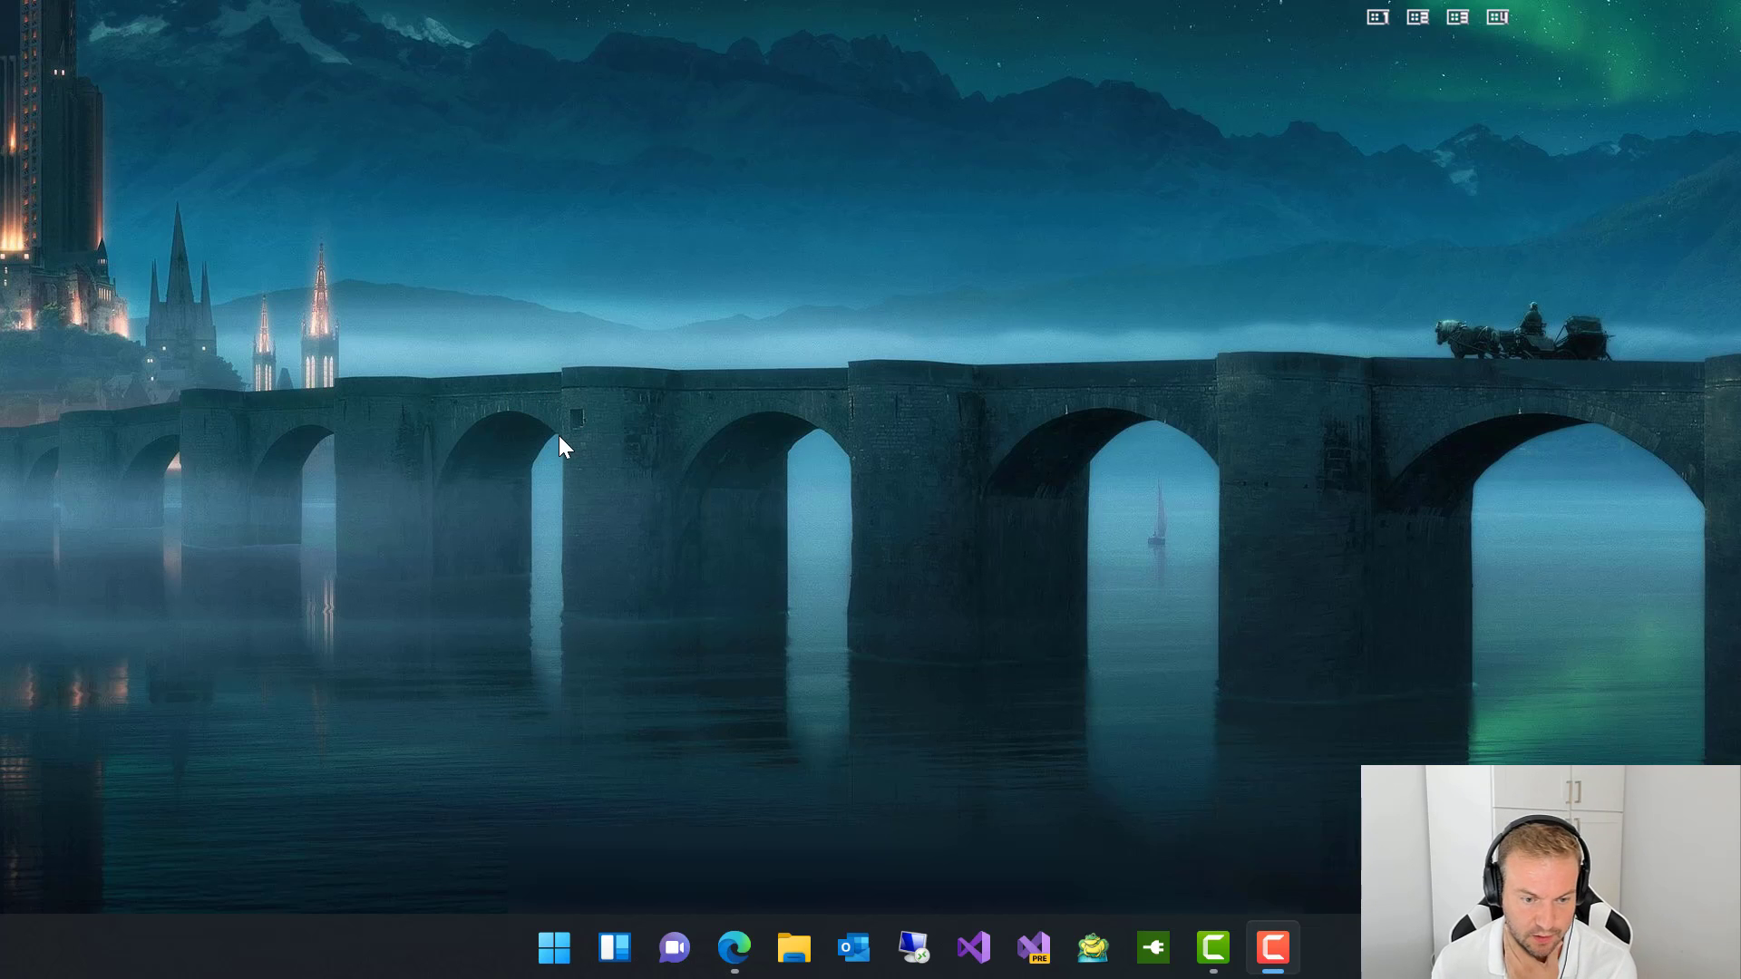
# Step: Glance at the new Start menu, then open File Explorer on Quick access and close it
pyautogui.click(560, 950)
pyautogui.click(560, 950)
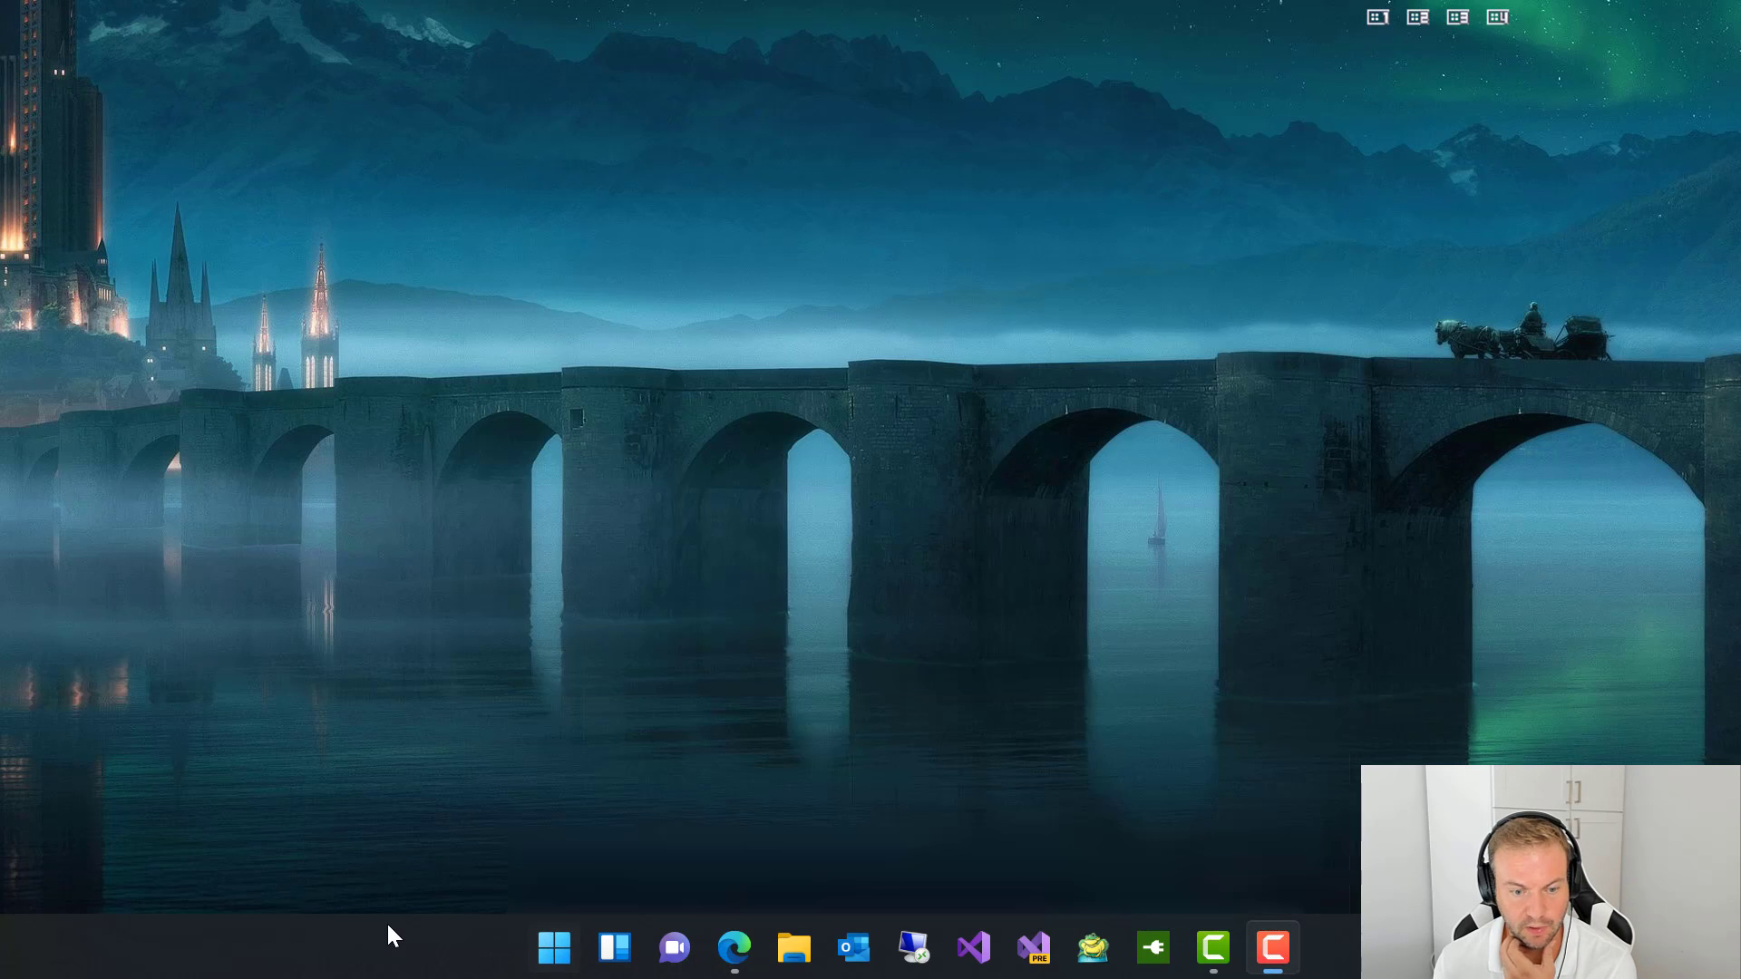
pyautogui.click(807, 955)
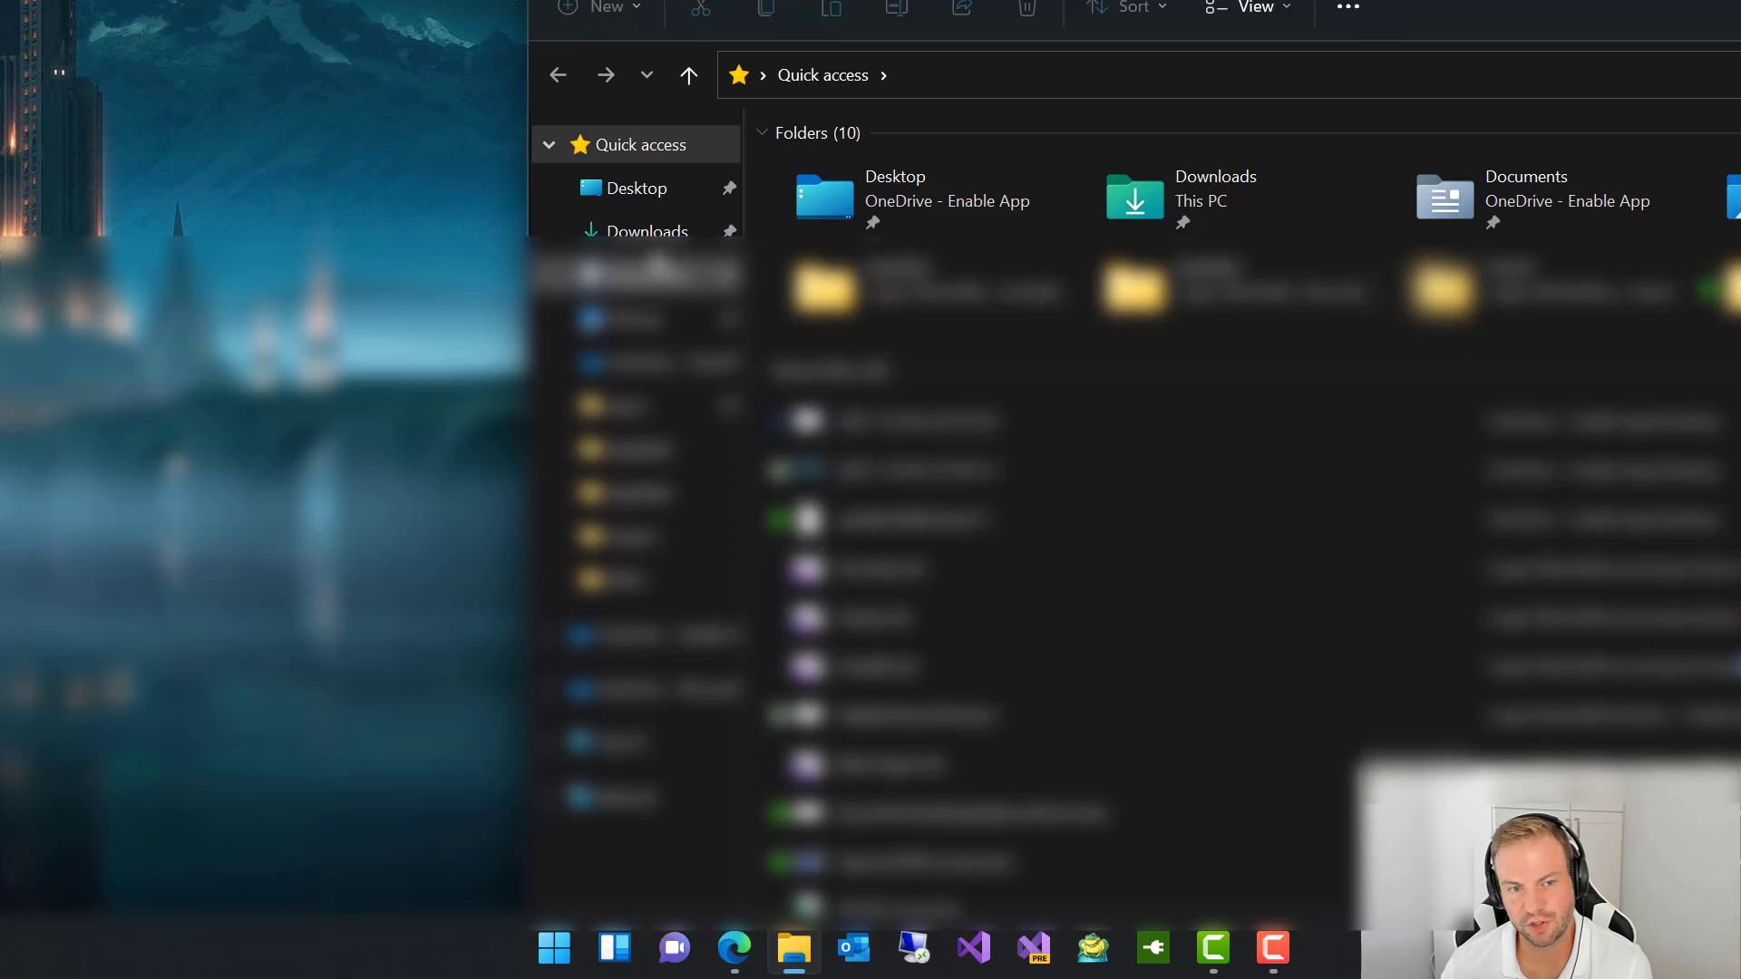
pyautogui.moveTo(1129, 0); pyautogui.dragTo(589, 11)
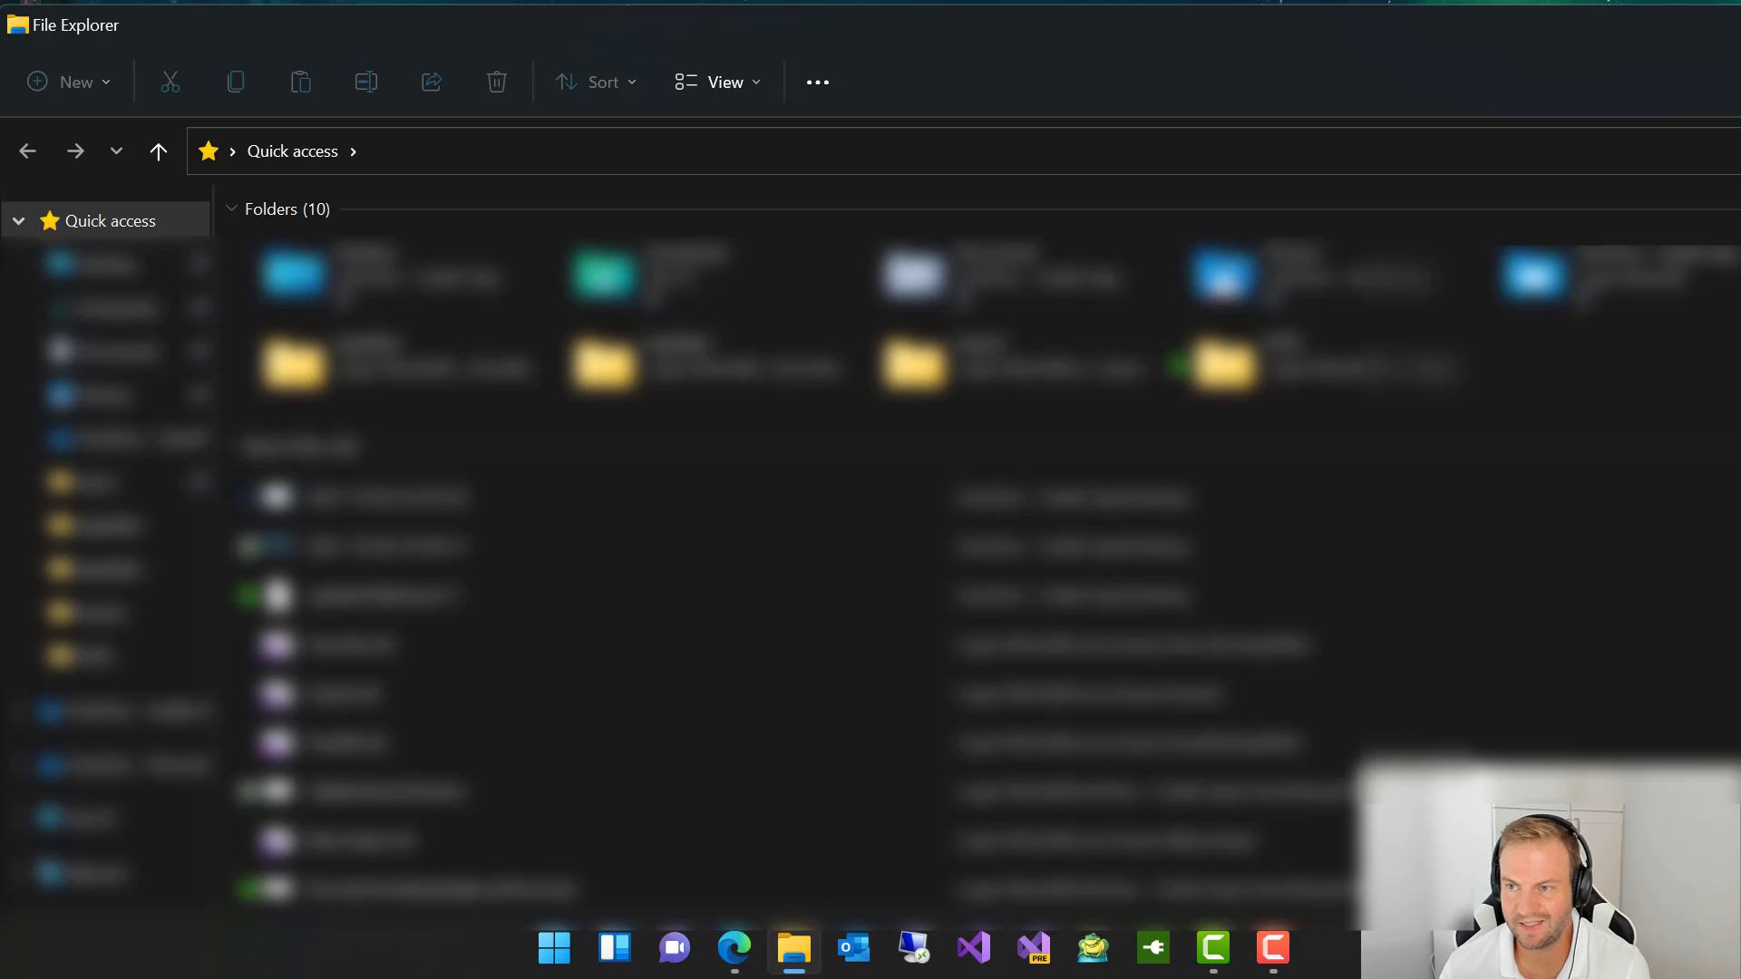
pyautogui.hotkey('alt', 'F4')
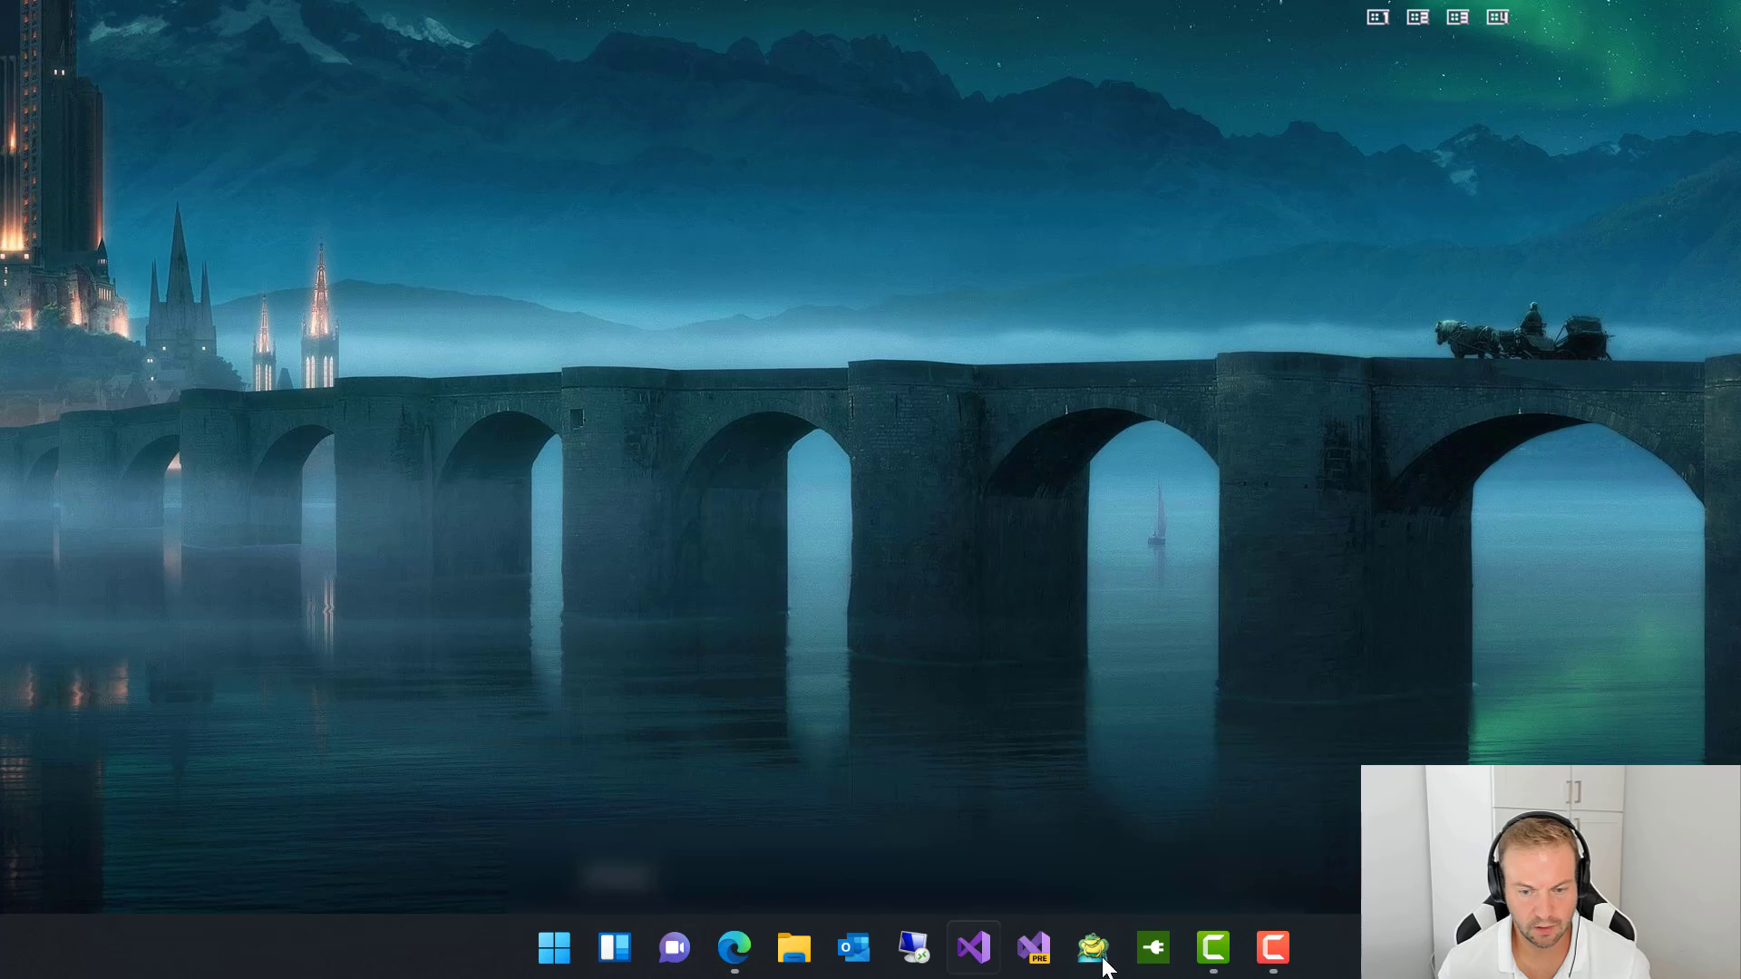
pyautogui.press('super')
pyautogui.write('xobx')
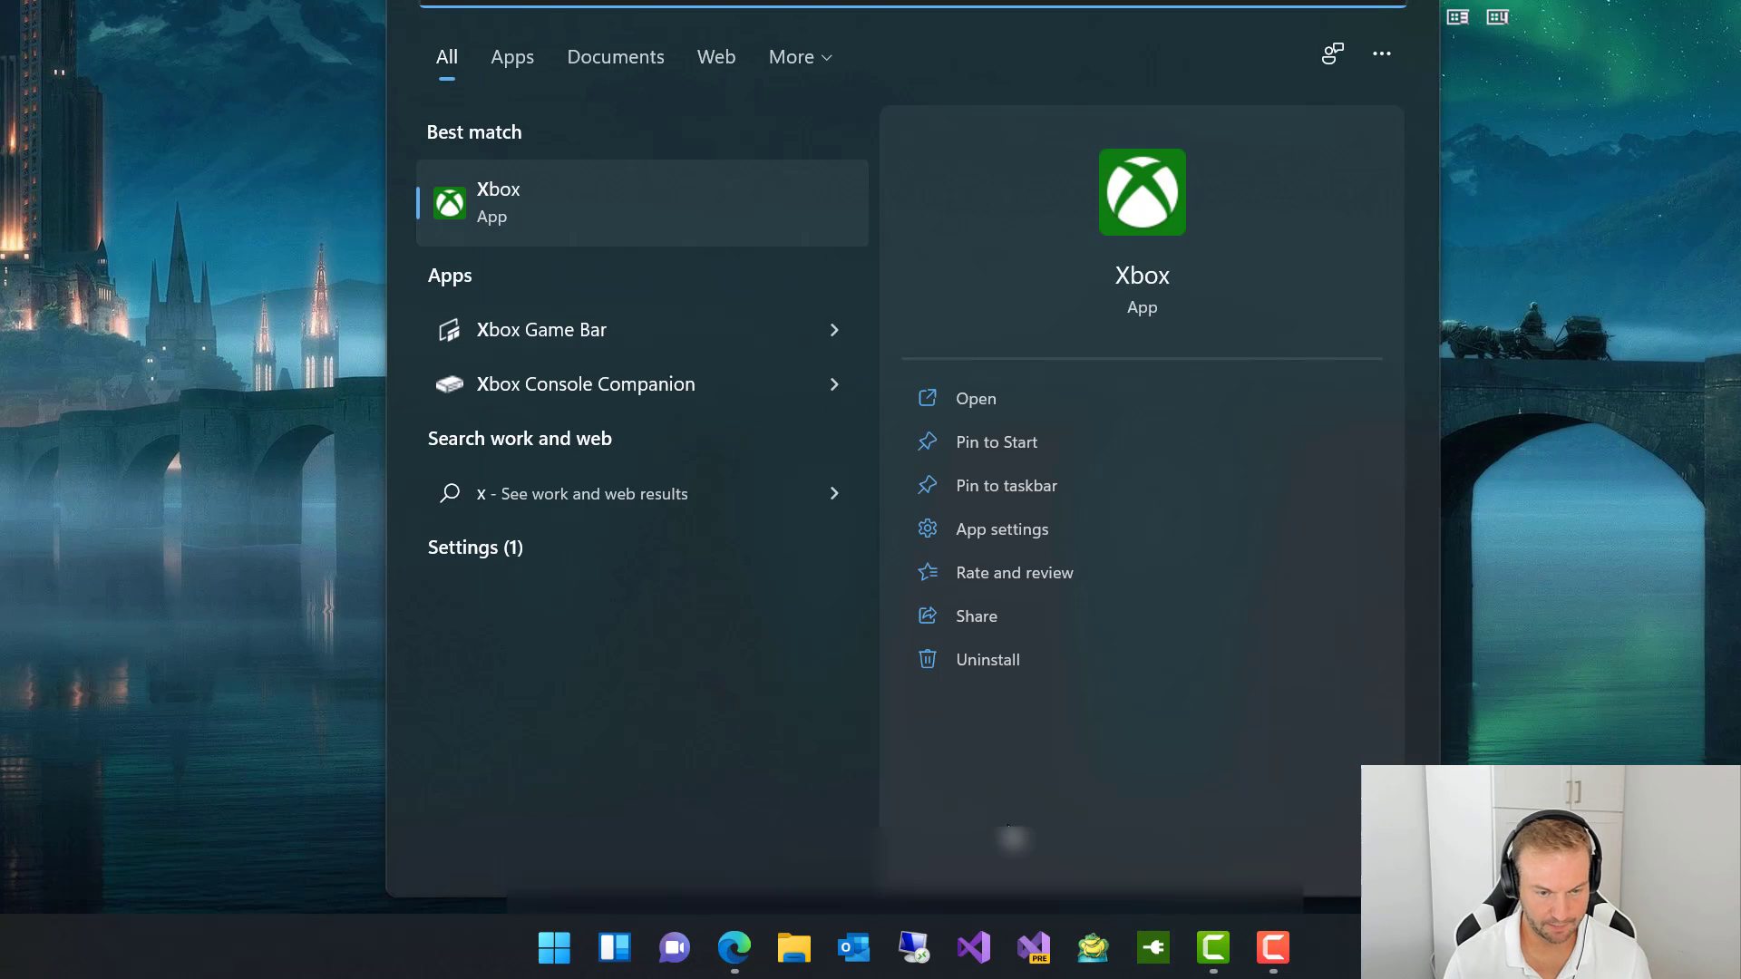
pyautogui.press('BackSpace')
pyautogui.press('BackSpace')
pyautogui.press('BackSpace')
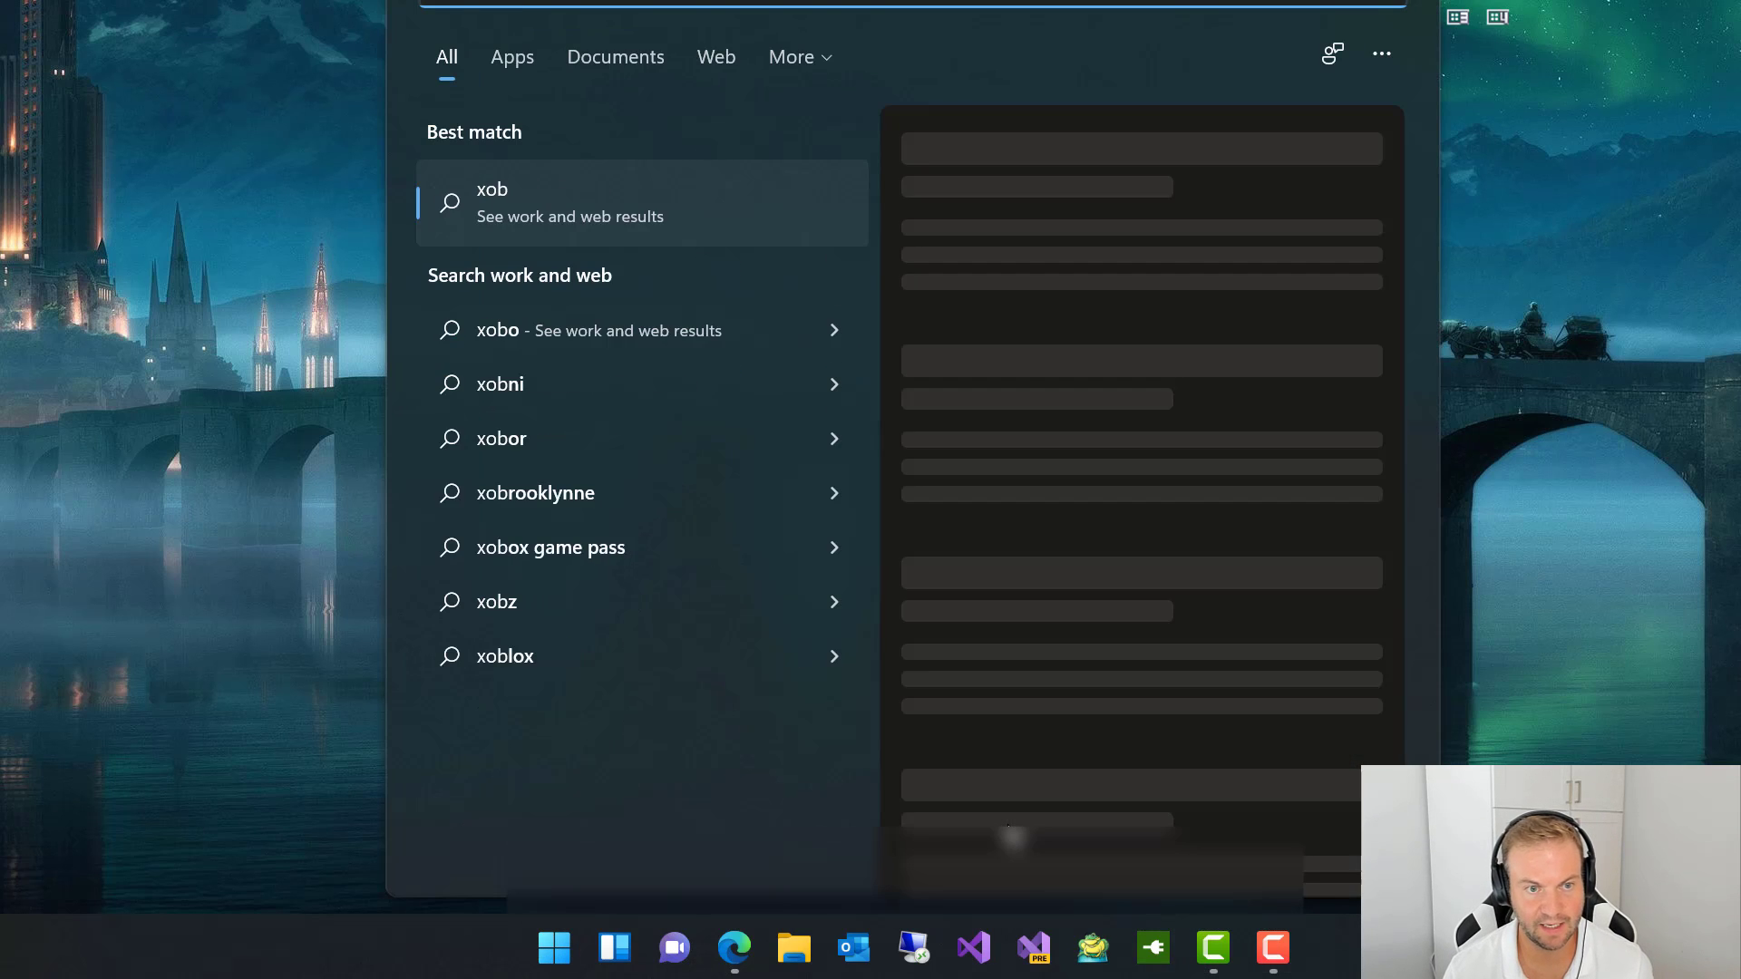
pyautogui.write('b')
pyautogui.press('Return')
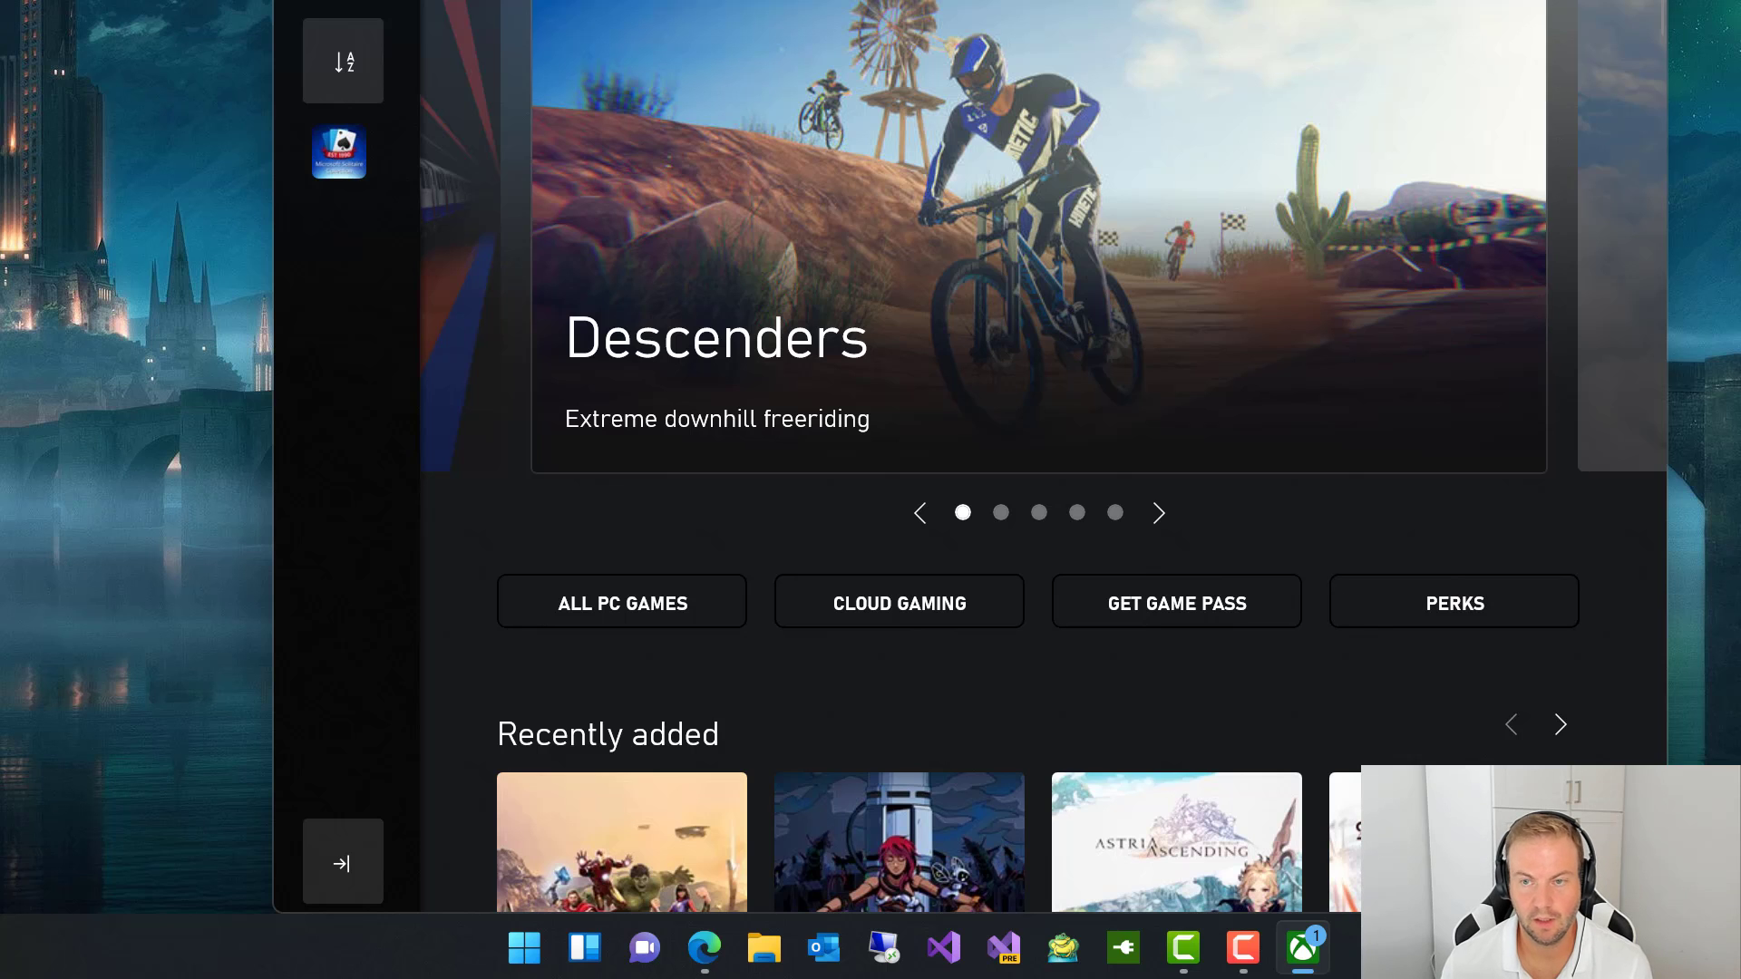
pyautogui.hotkey('alt', 'F4')
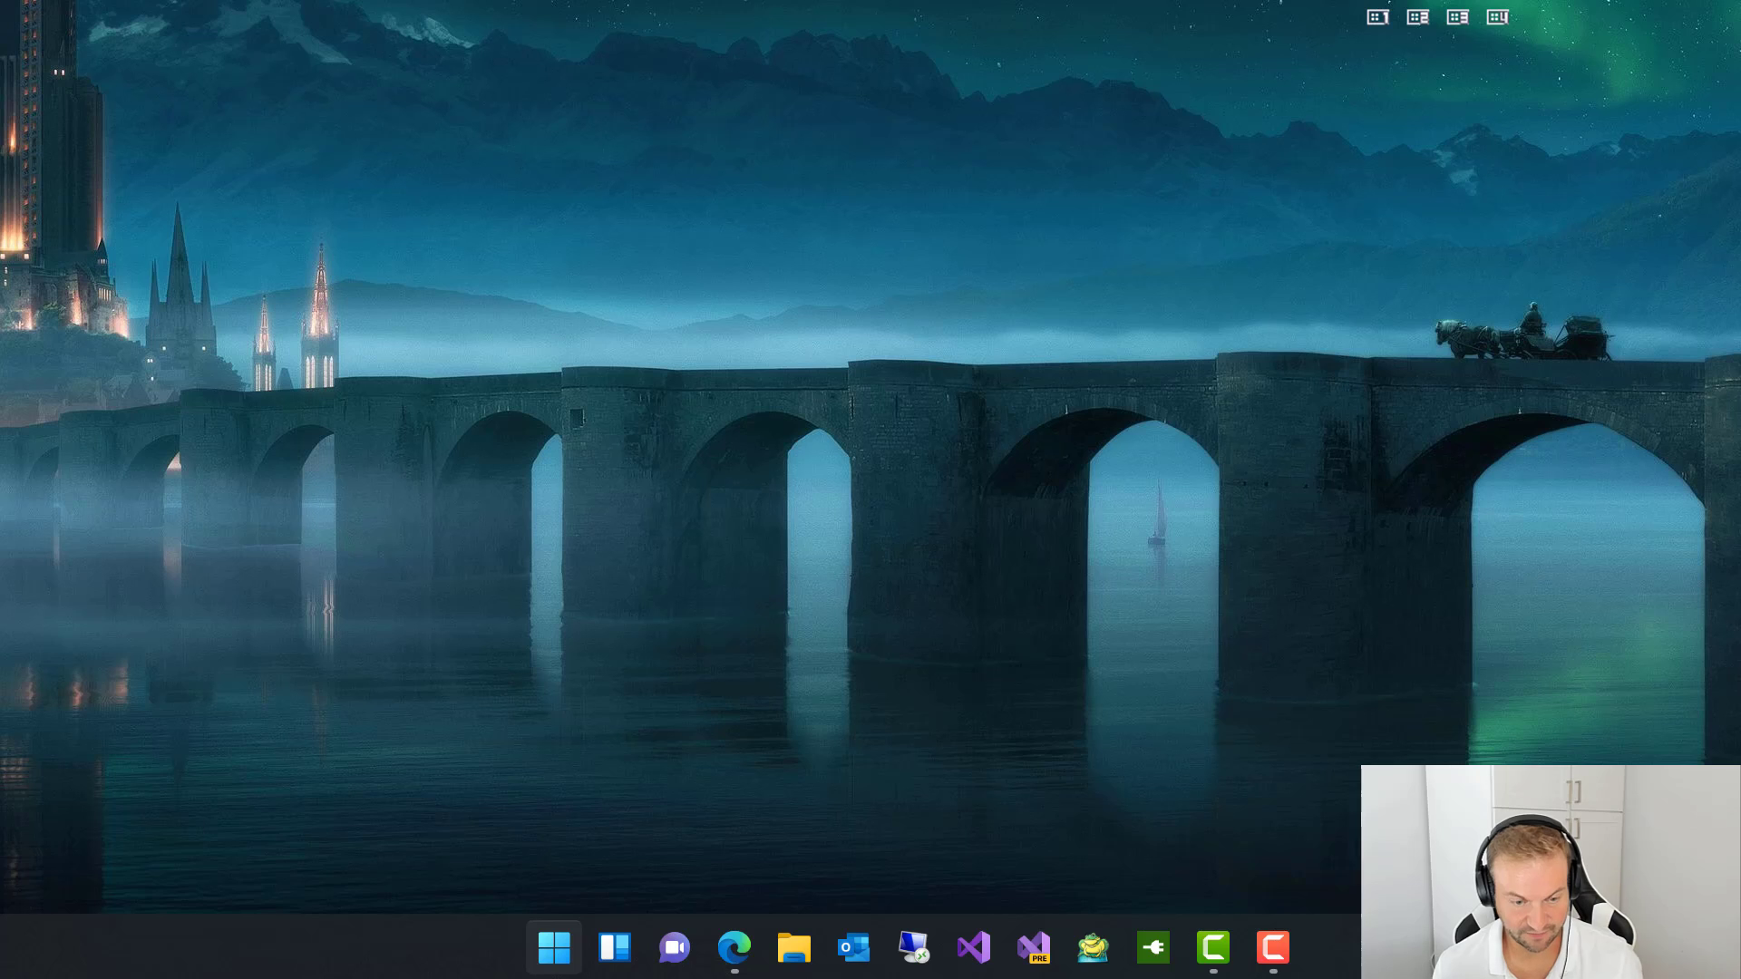
pyautogui.click(554, 948)
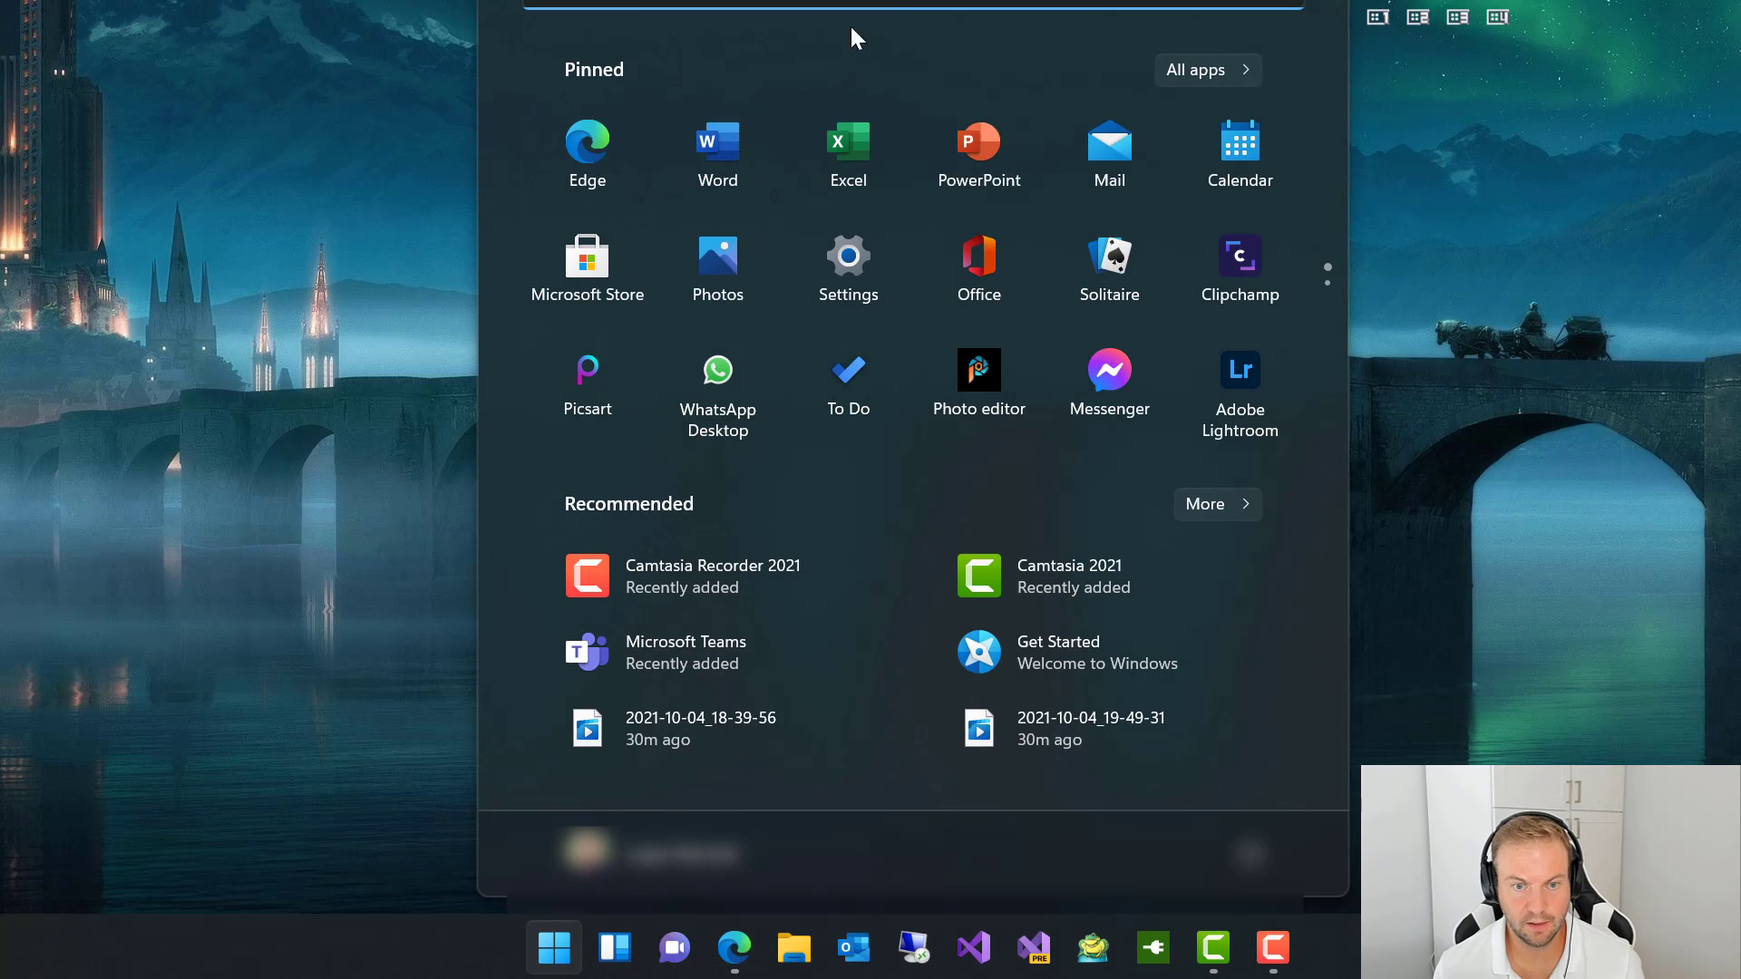
pyautogui.click(1356, 871)
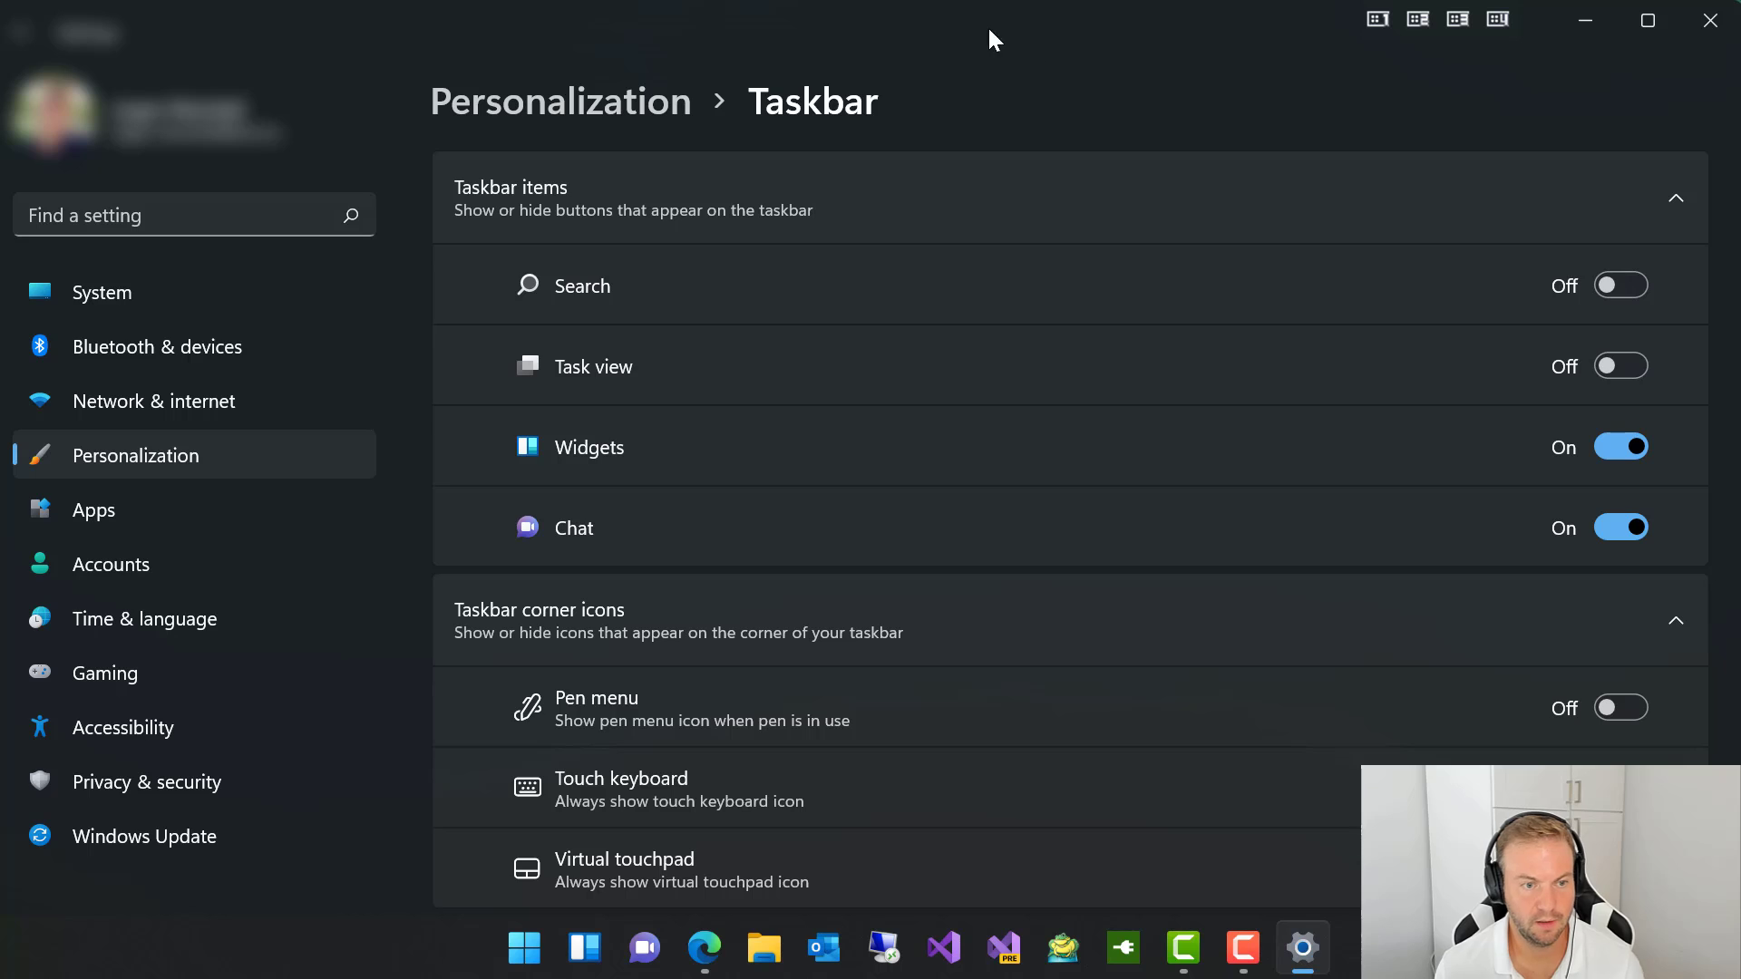
pyautogui.click(187, 306)
pyautogui.click(189, 341)
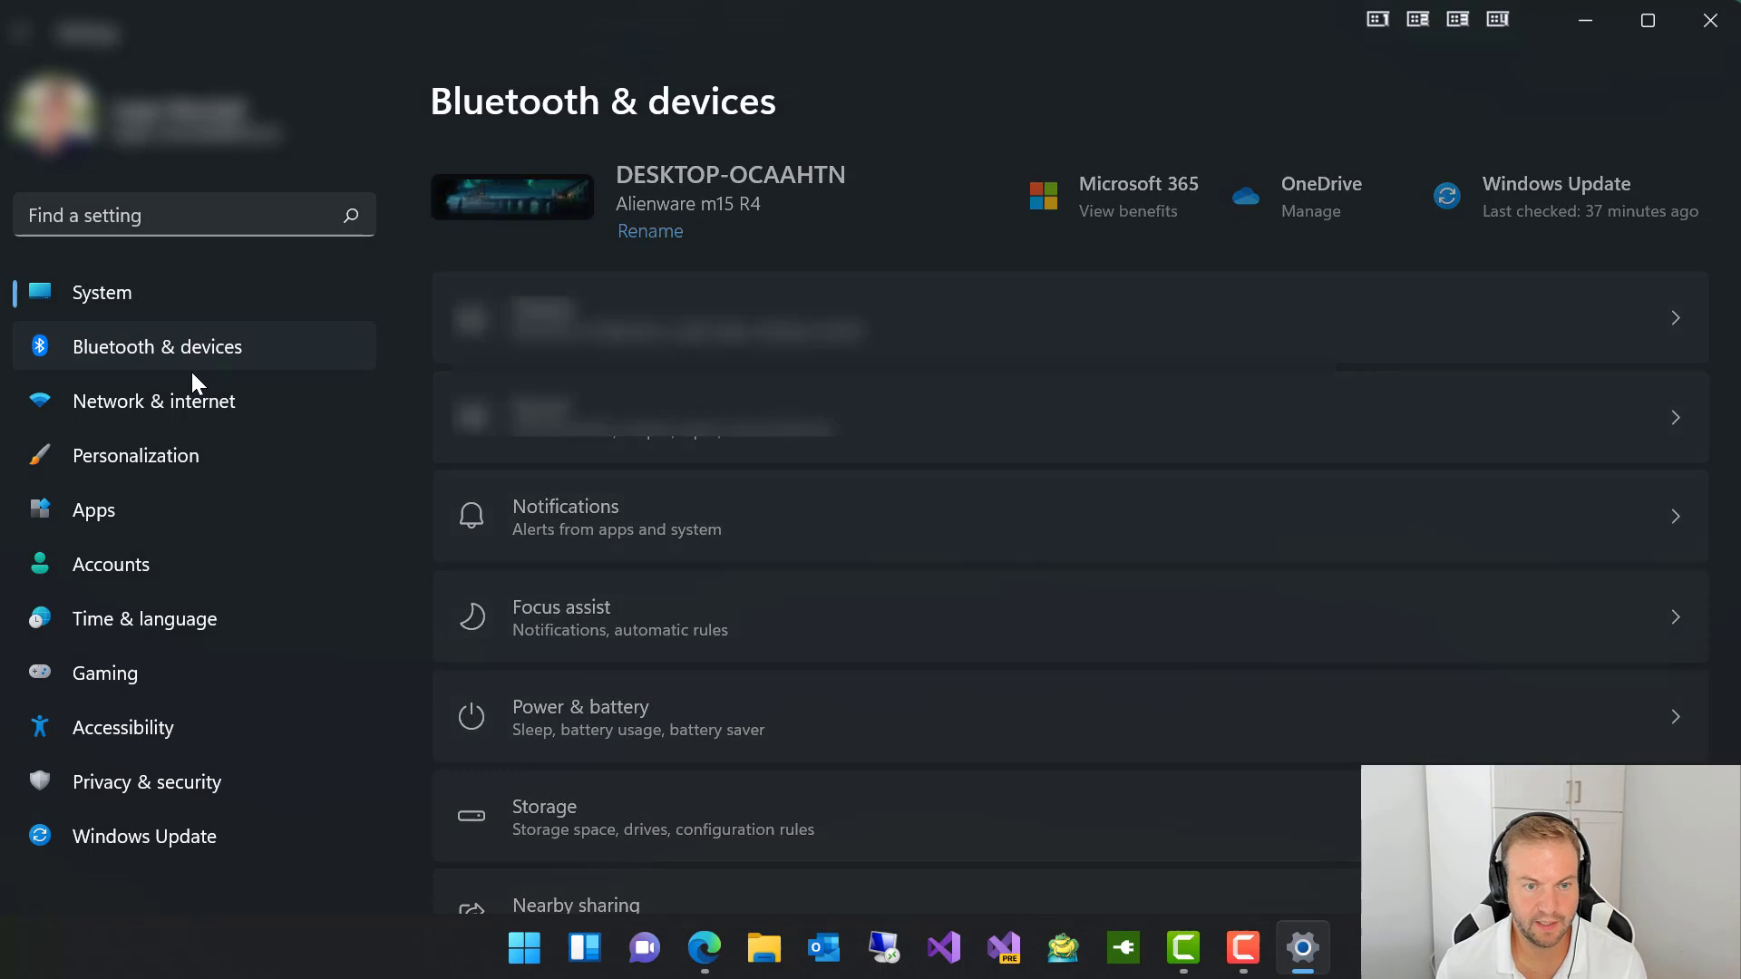
pyautogui.click(195, 402)
pyautogui.click(203, 461)
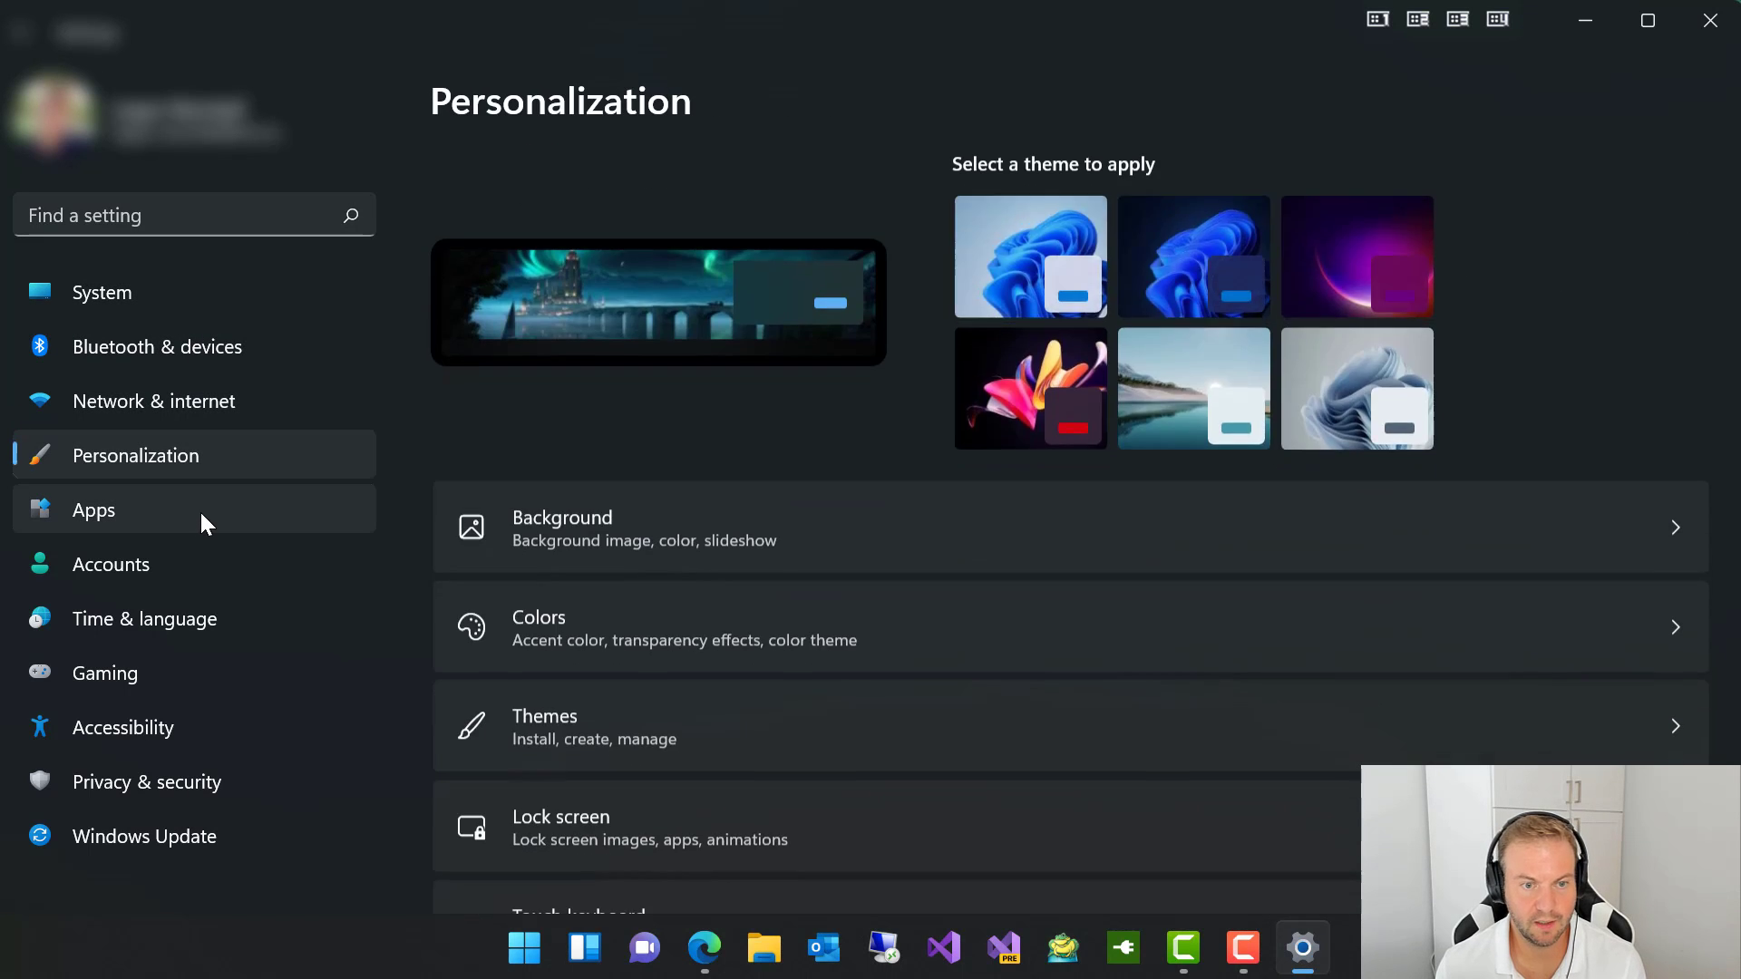
pyautogui.click(200, 510)
pyautogui.click(210, 567)
pyautogui.click(223, 624)
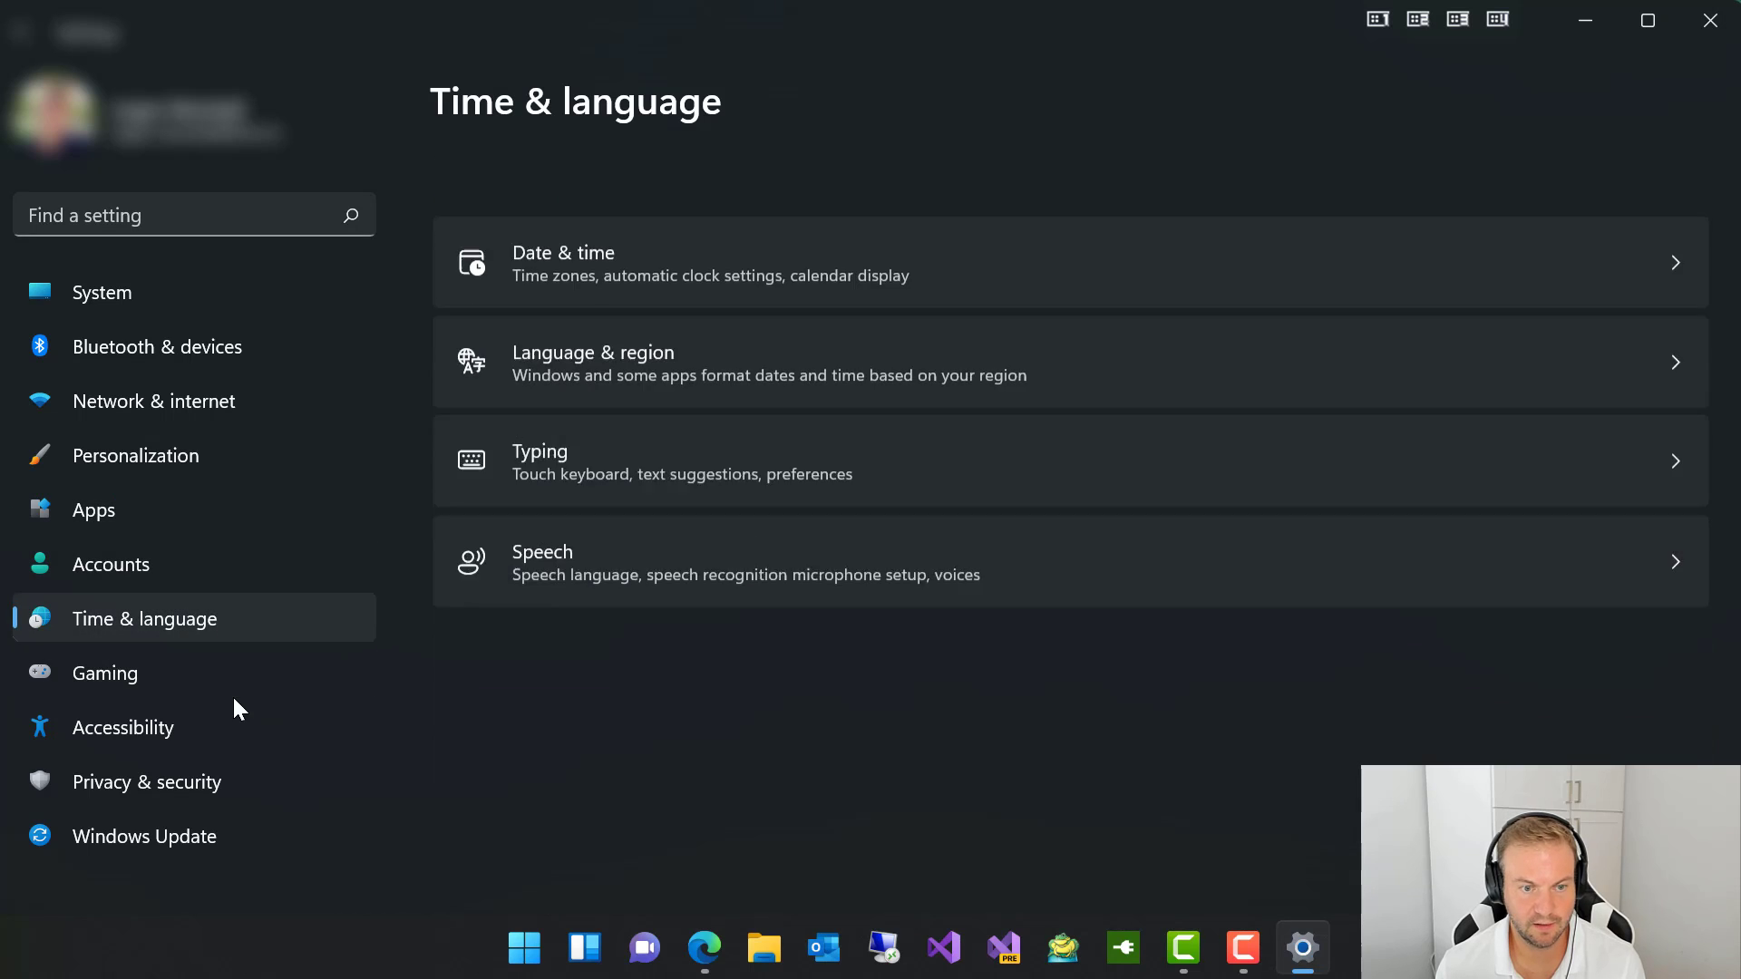
pyautogui.click(235, 677)
pyautogui.click(241, 730)
pyautogui.click(258, 785)
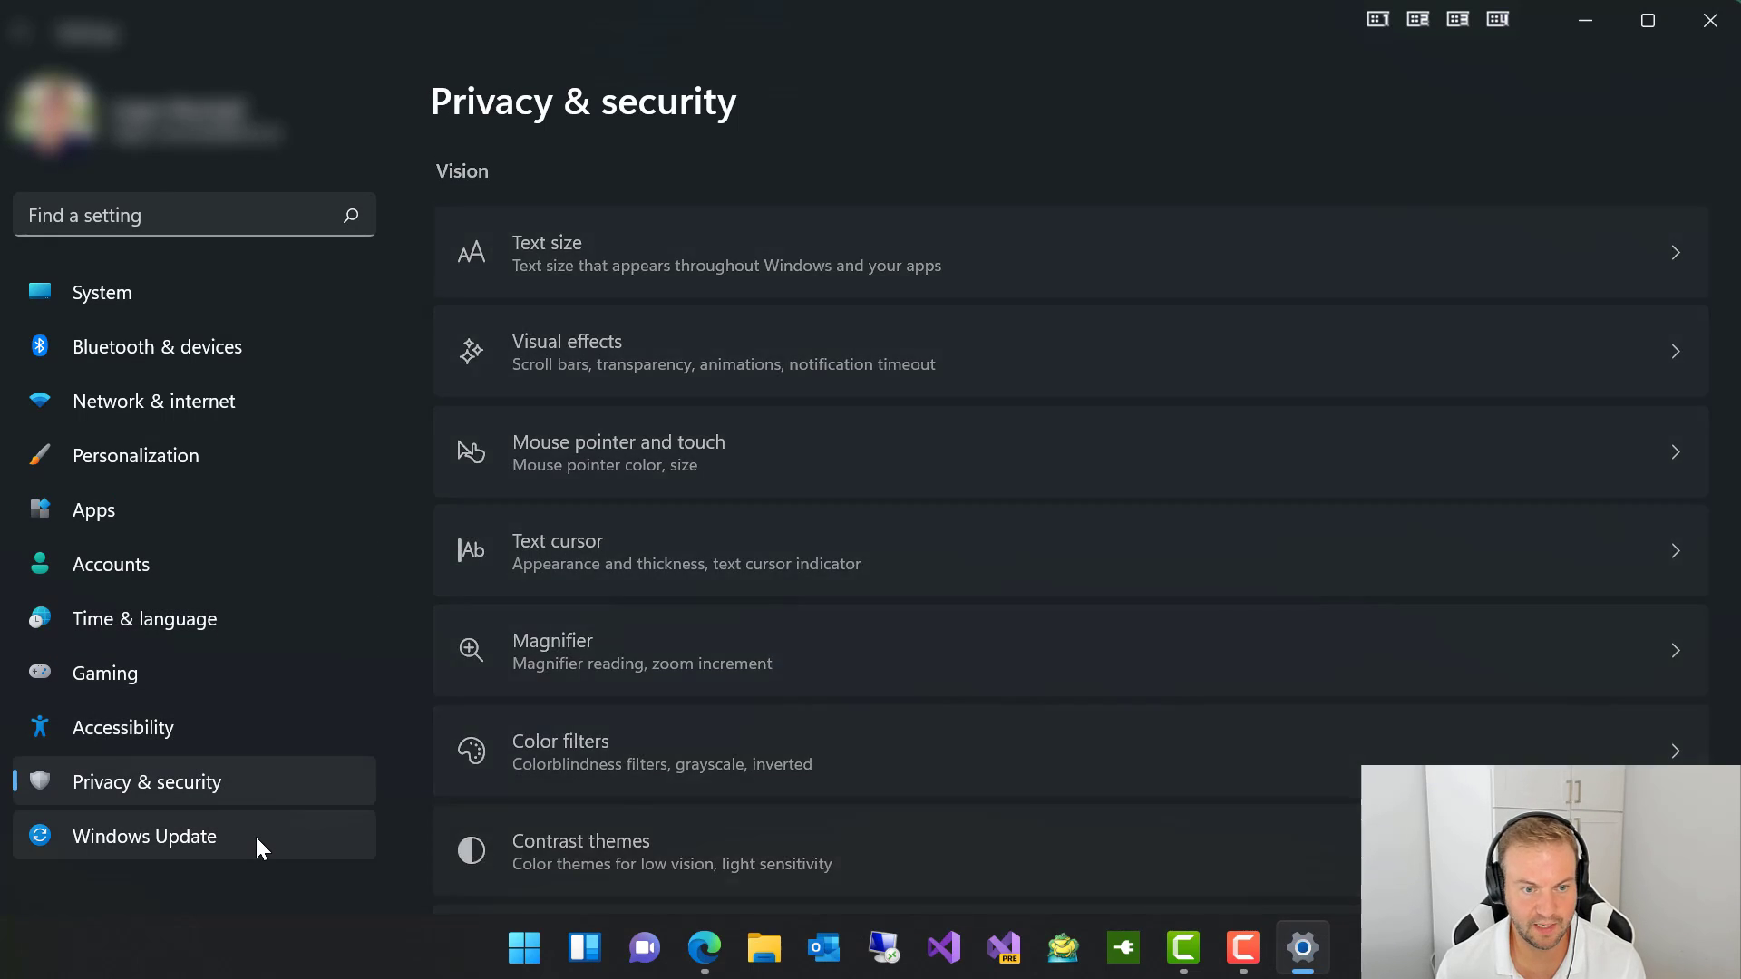
pyautogui.click(238, 290)
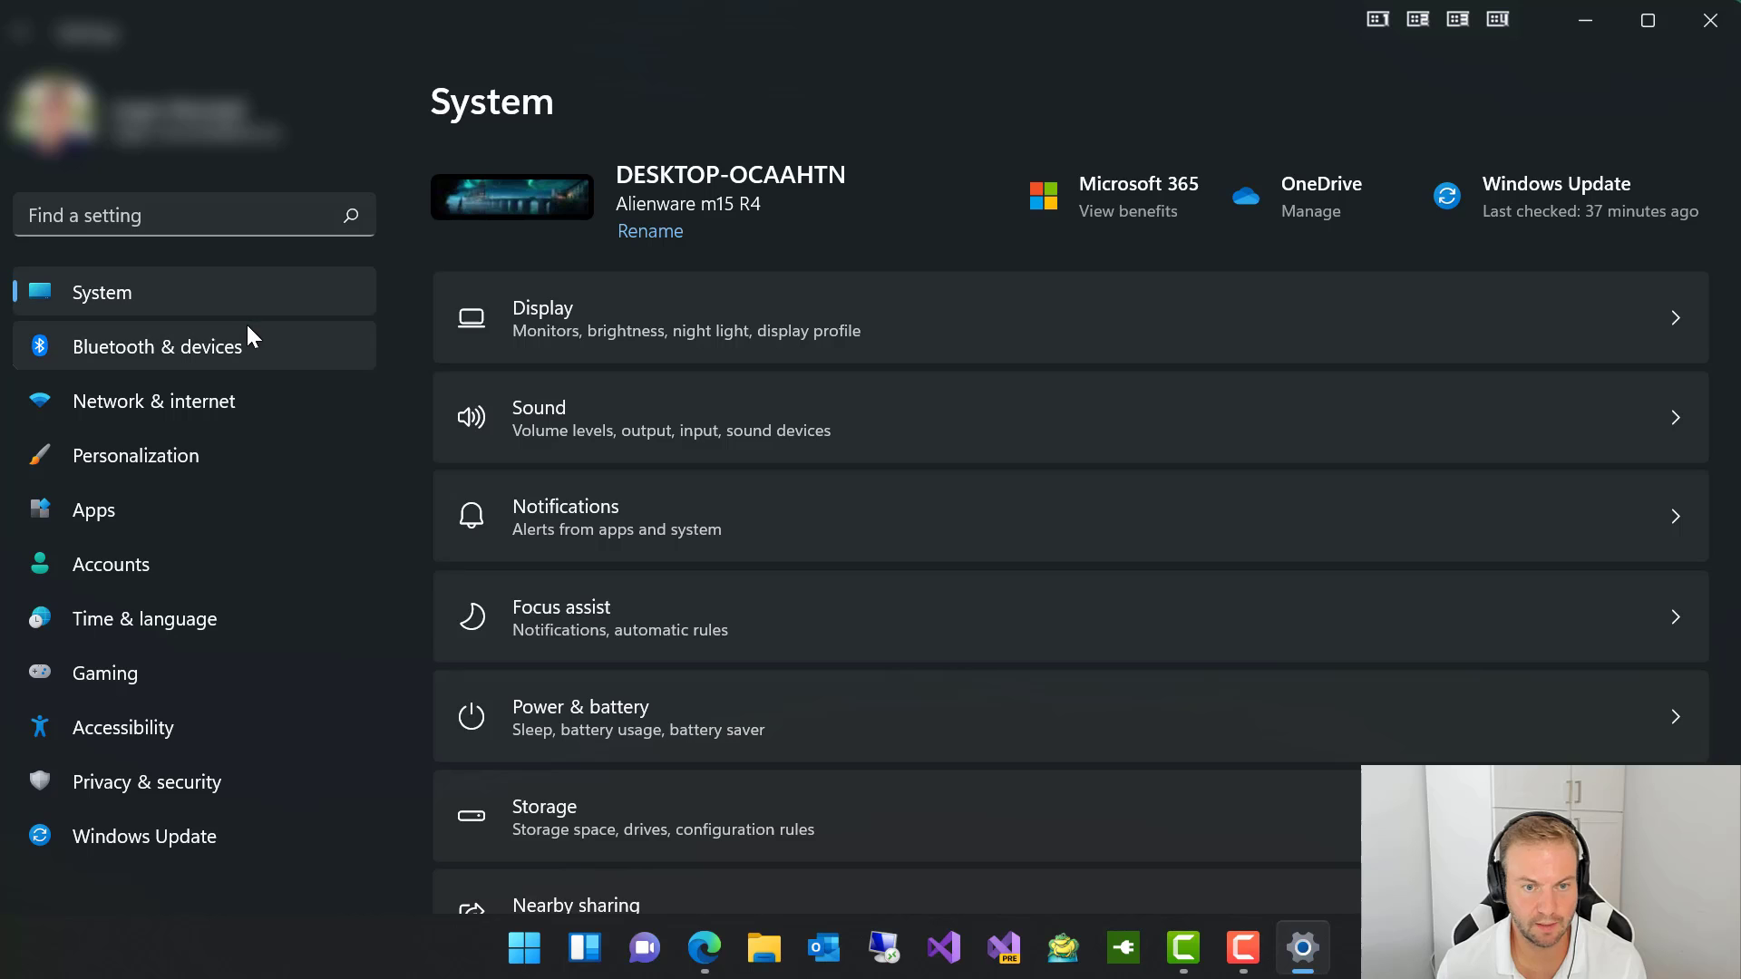
pyautogui.click(250, 336)
pyautogui.click(255, 403)
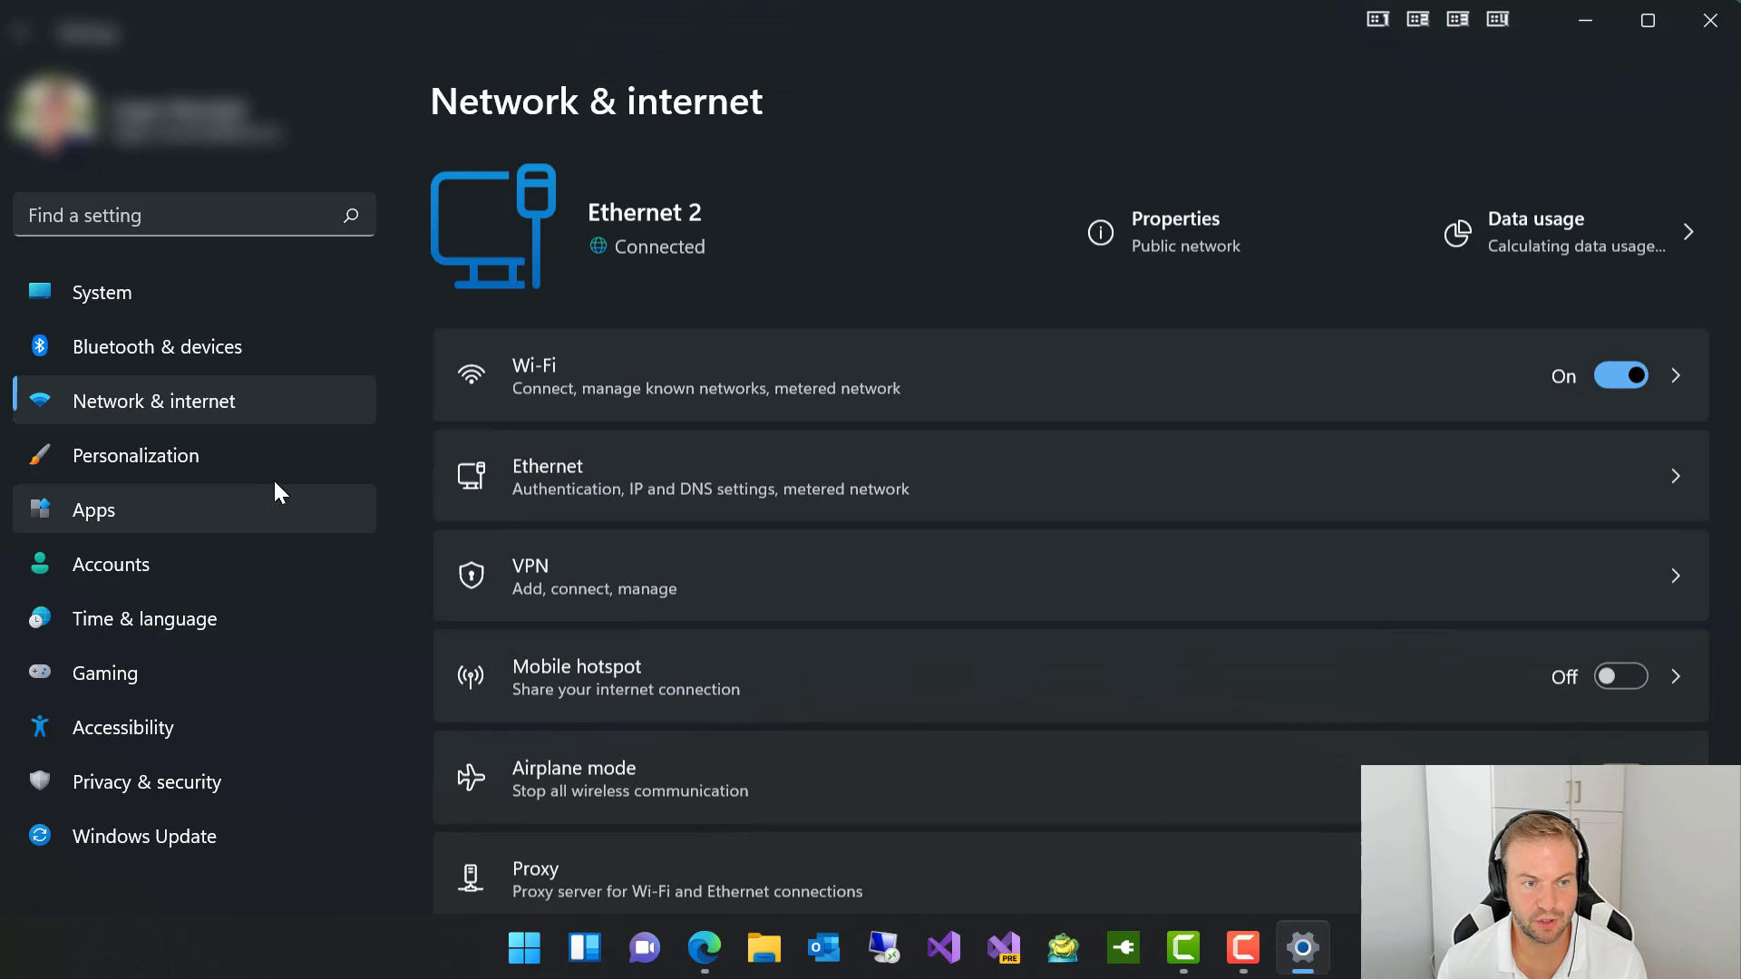
pyautogui.click(299, 455)
pyautogui.click(273, 401)
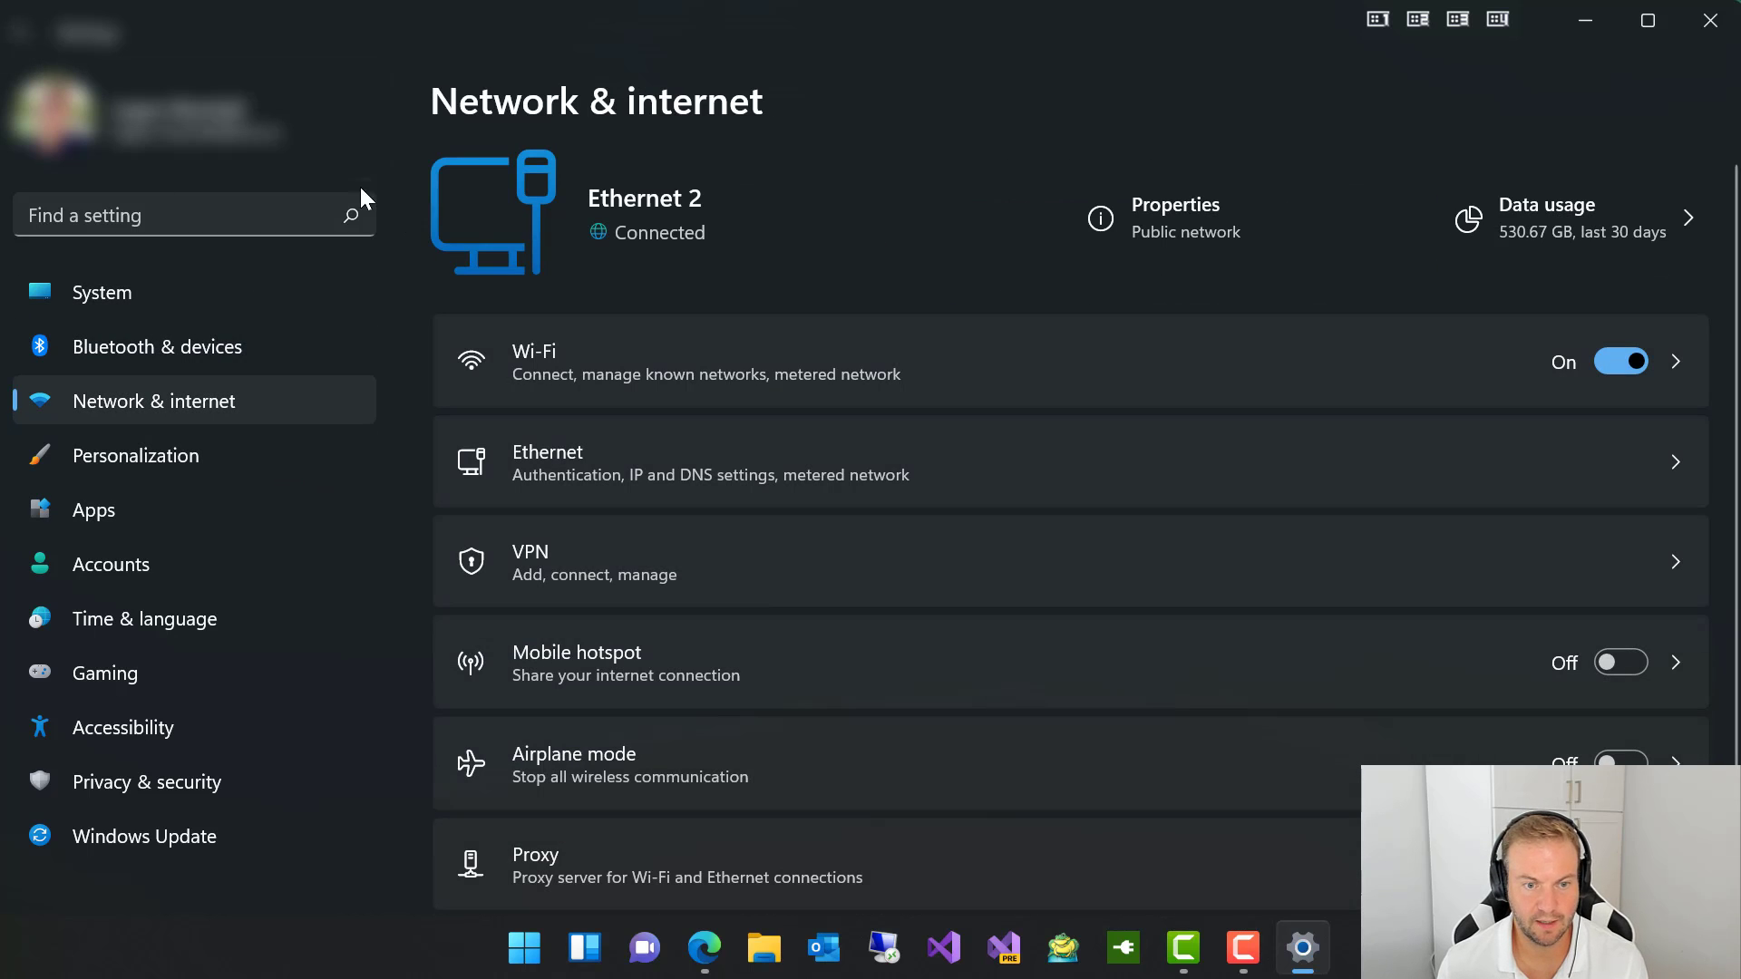
pyautogui.click(1711, 20)
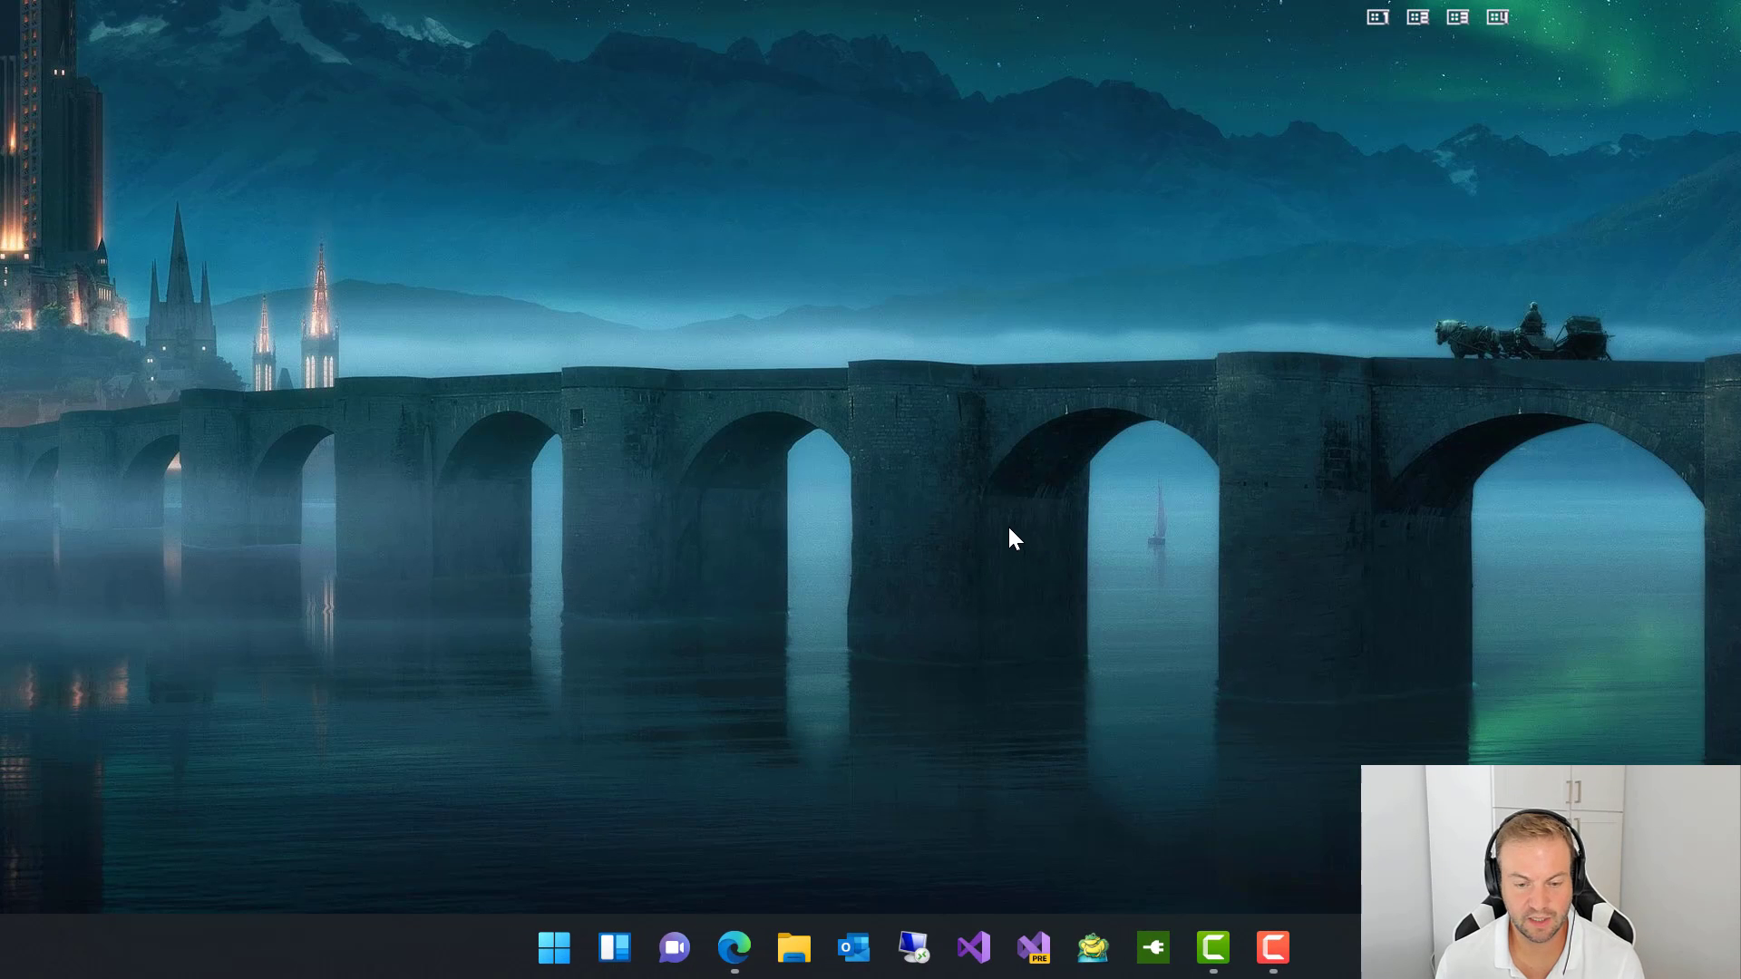